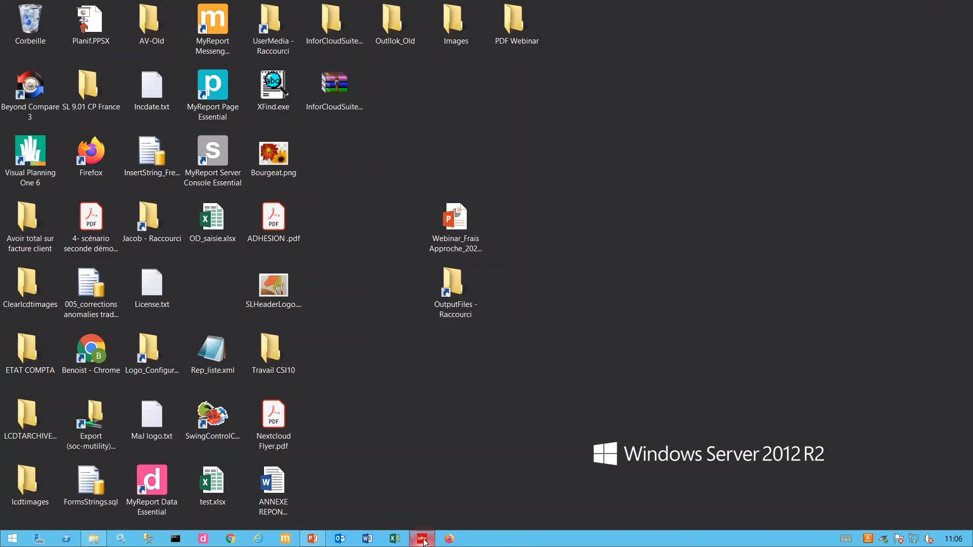
Switch to Infor CloudSuite Industrial and open the Articles form from the Frais d'approche folder
{"action": "left_click", "coordinate": [422, 540]}
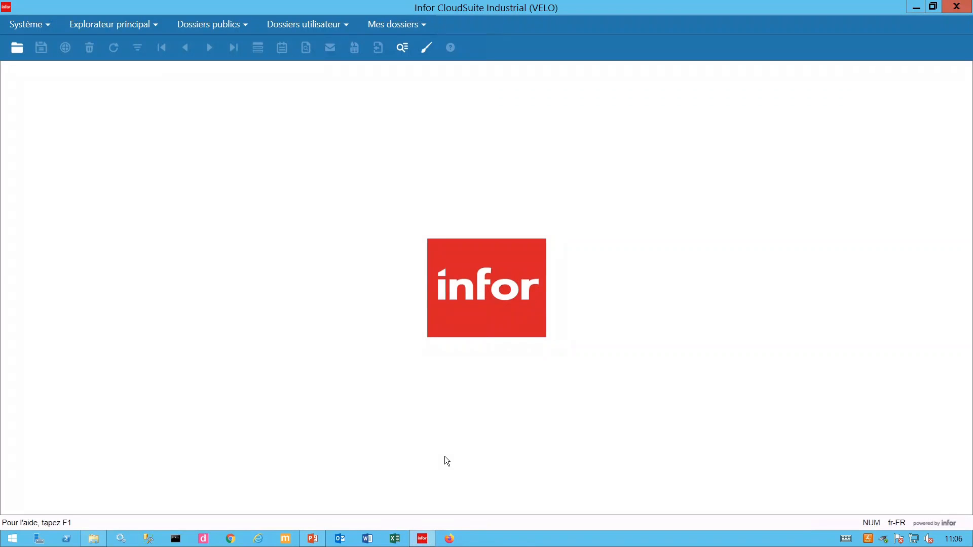
{"action": "left_click", "coordinate": [417, 26]}
{"action": "mouse_move", "coordinate": [415, 70]}
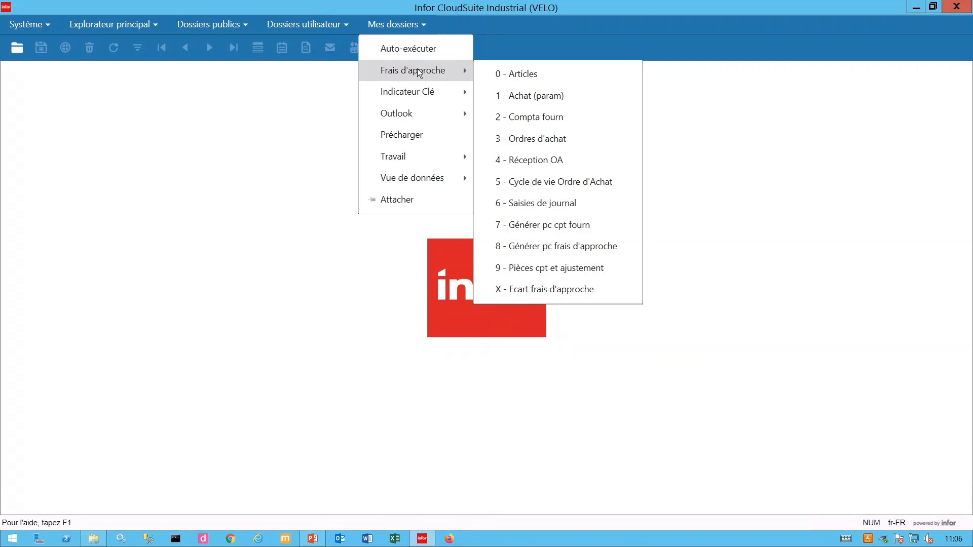
{"action": "left_click", "coordinate": [514, 77]}
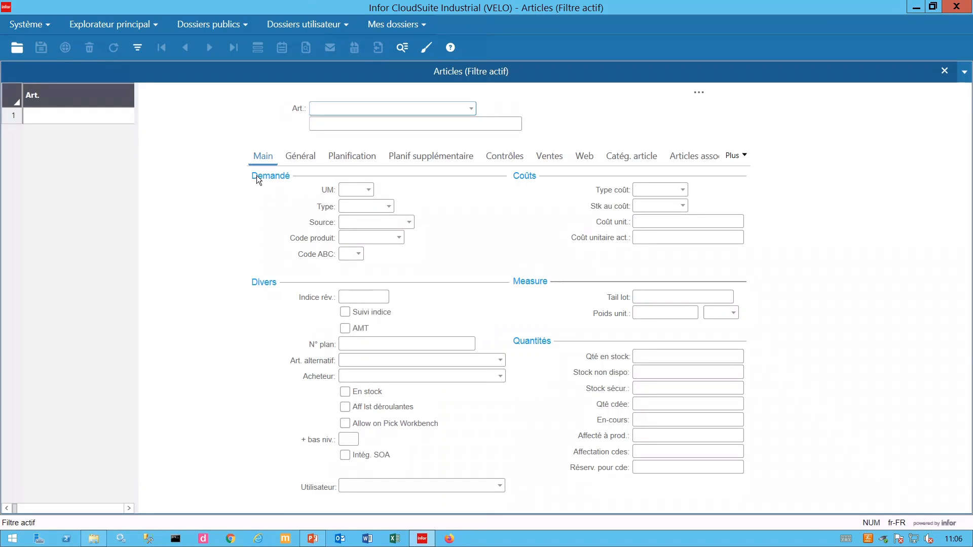
Filter the items by the article code pattern ZFA*
{"action": "type", "text": "ZTA*"}
{"action": "left_click", "coordinate": [137, 47]}
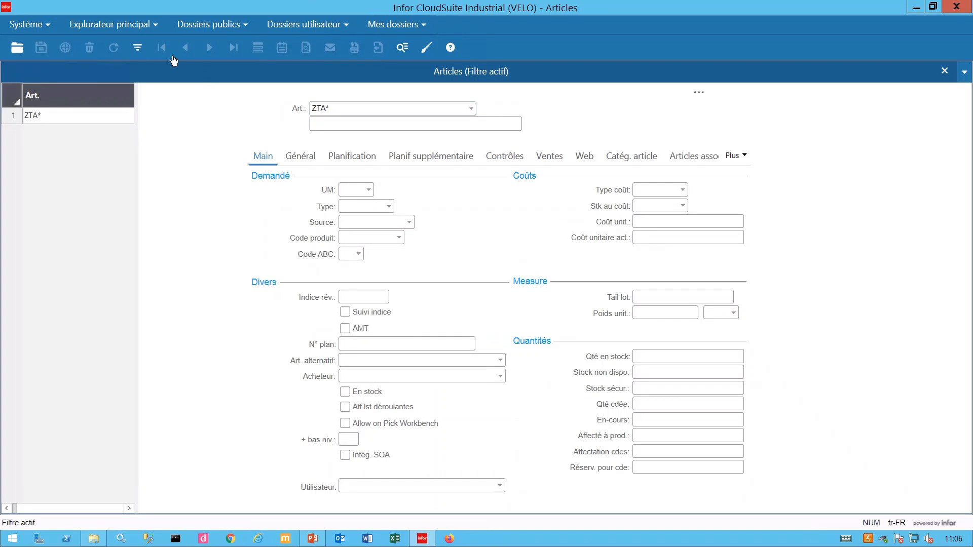
{"action": "left_click", "coordinate": [137, 47]}
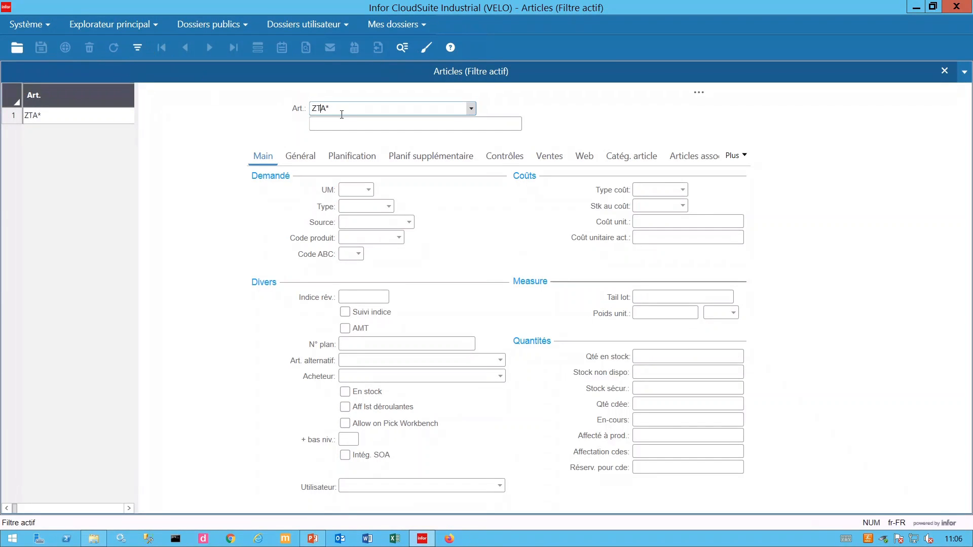
{"action": "key", "text": "BackSpace"}
{"action": "type", "text": "F"}
{"action": "left_click", "coordinate": [138, 47]}
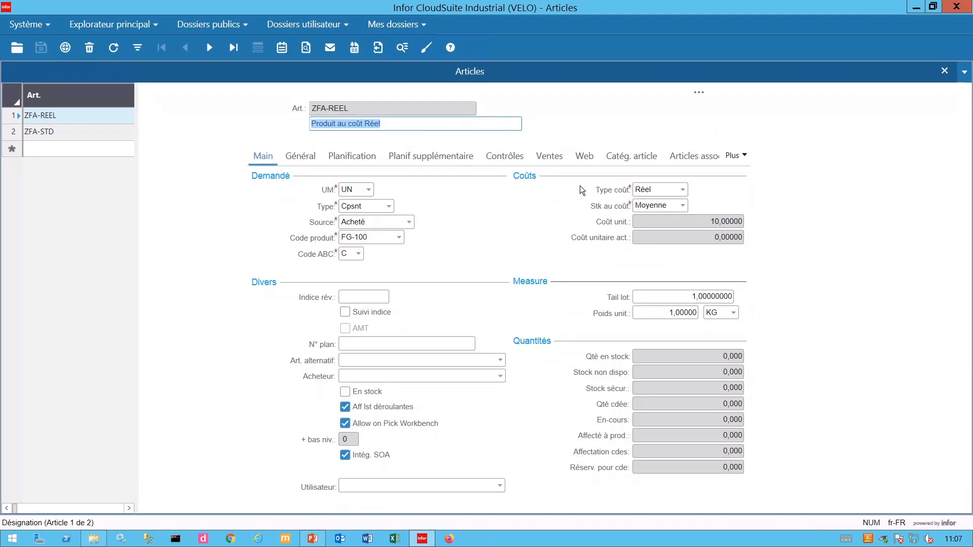
Check the available stock costing methods for item ZFA-REEL and display the ZFA-STD item record
{"action": "left_click", "coordinate": [683, 205]}
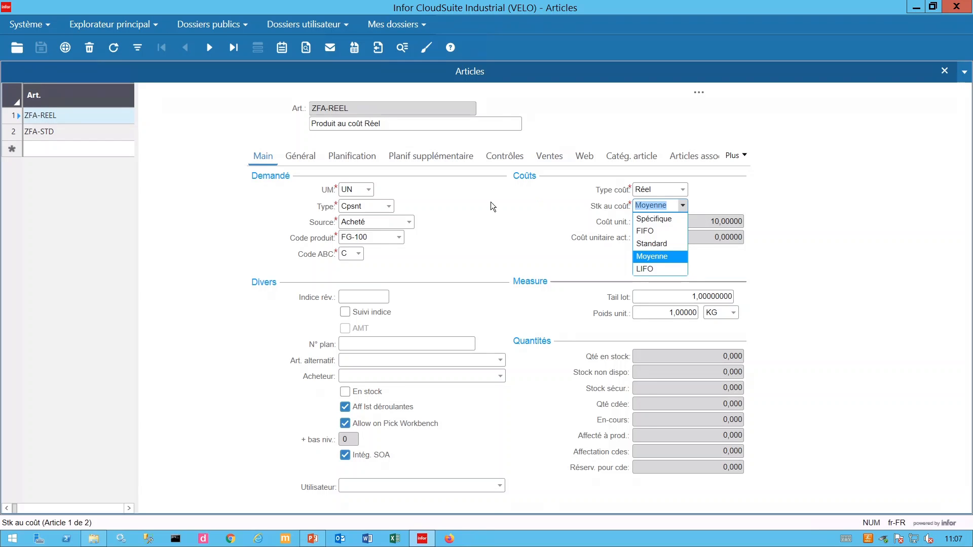
{"action": "left_click", "coordinate": [503, 206]}
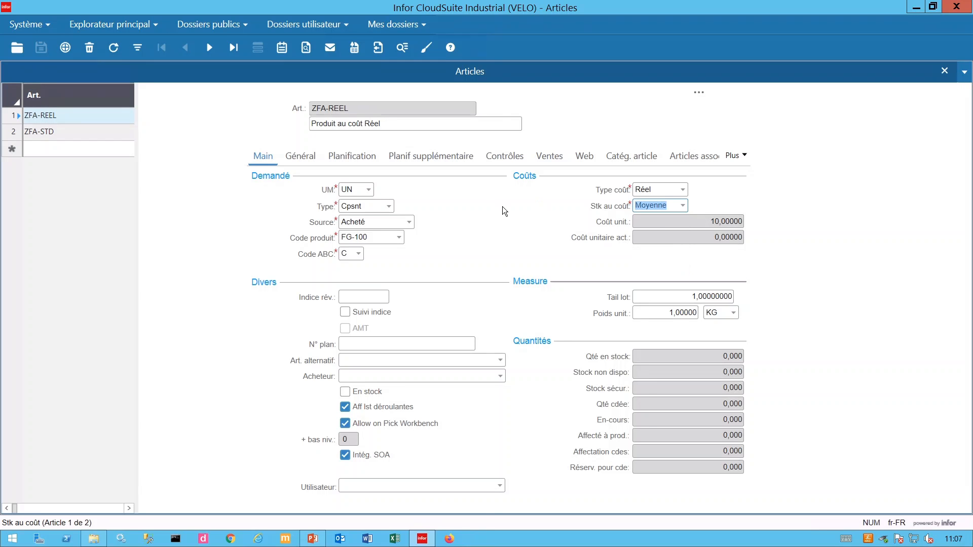
{"action": "left_click", "coordinate": [87, 134]}
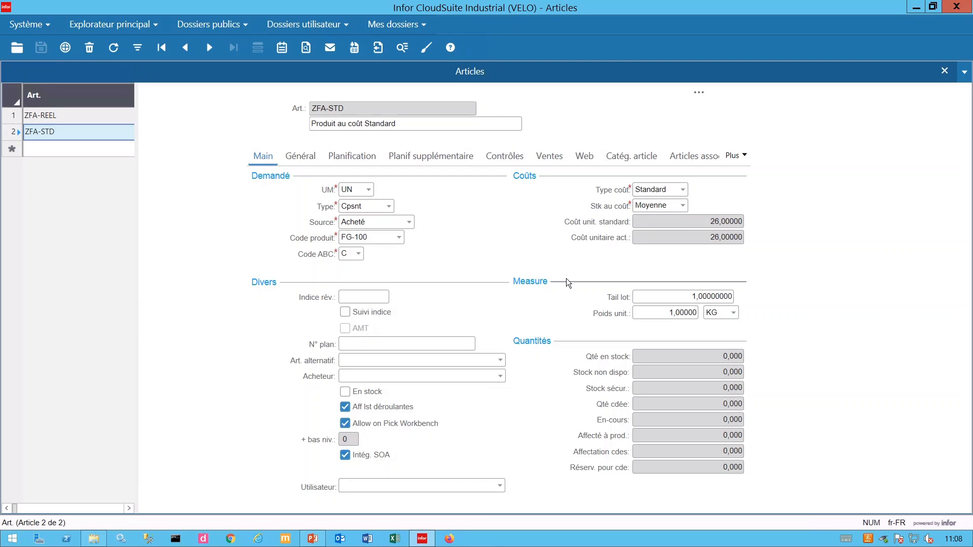
Open the details of ZFA-STD's product code and review its Divers and Ecart frais d'approche accounts, closing the form when done
{"action": "left_click", "coordinate": [349, 237]}
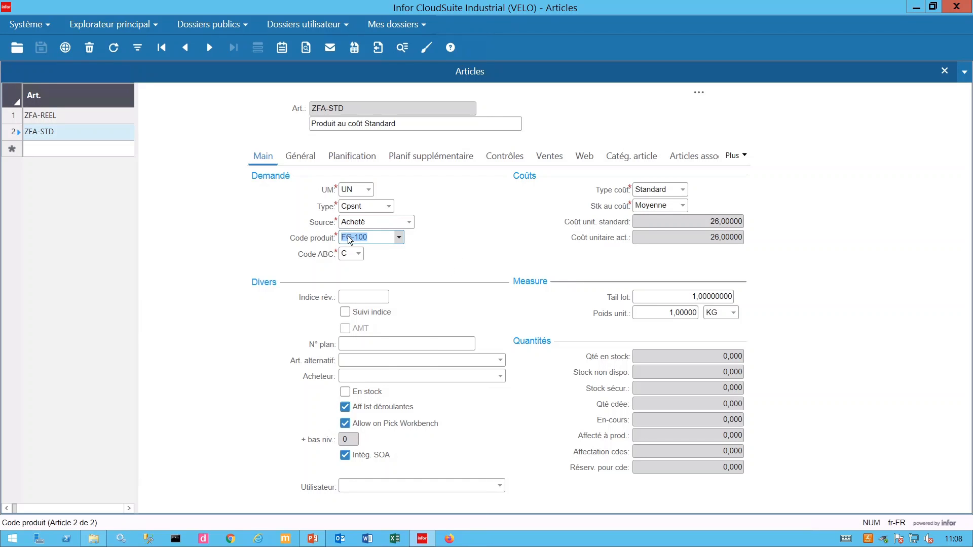
{"action": "right_click", "coordinate": [348, 237]}
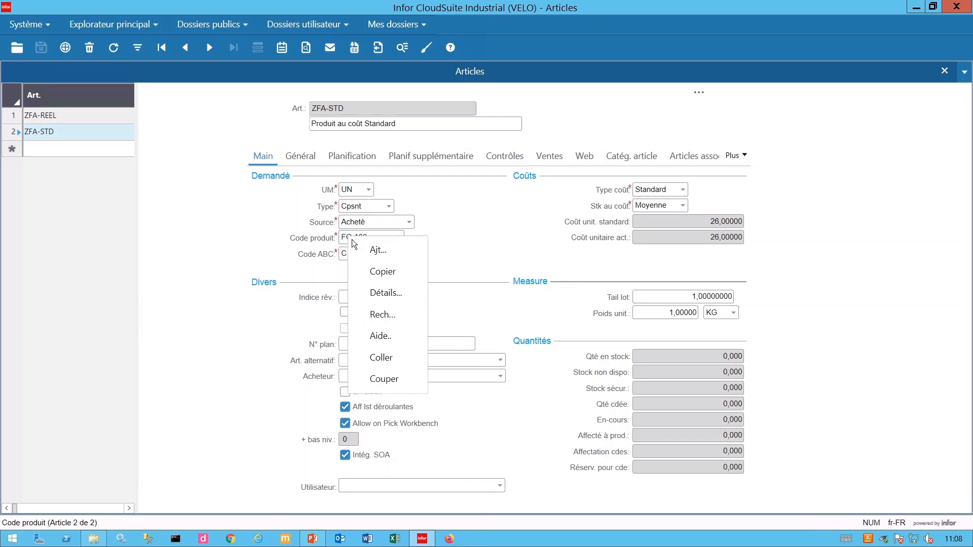
{"action": "left_click", "coordinate": [381, 294]}
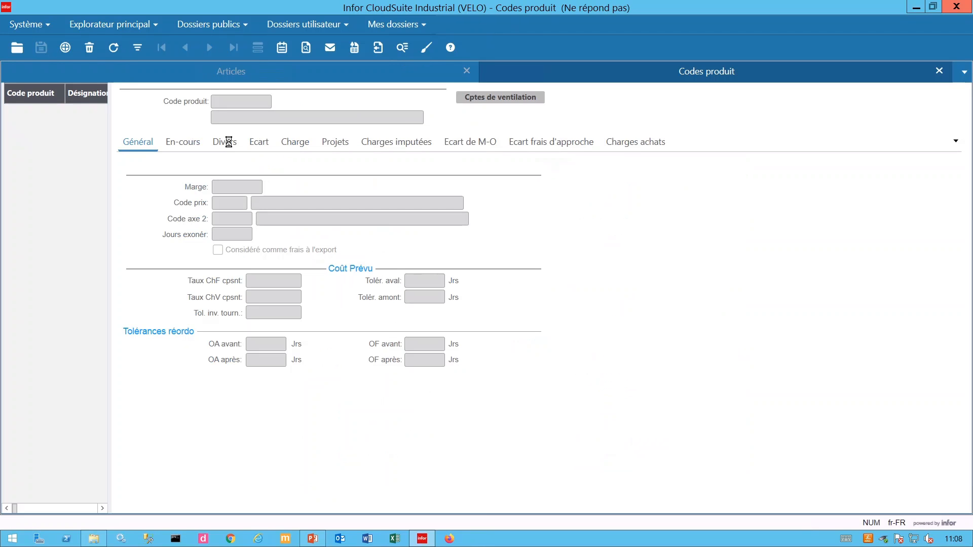
{"action": "left_click", "coordinate": [230, 144]}
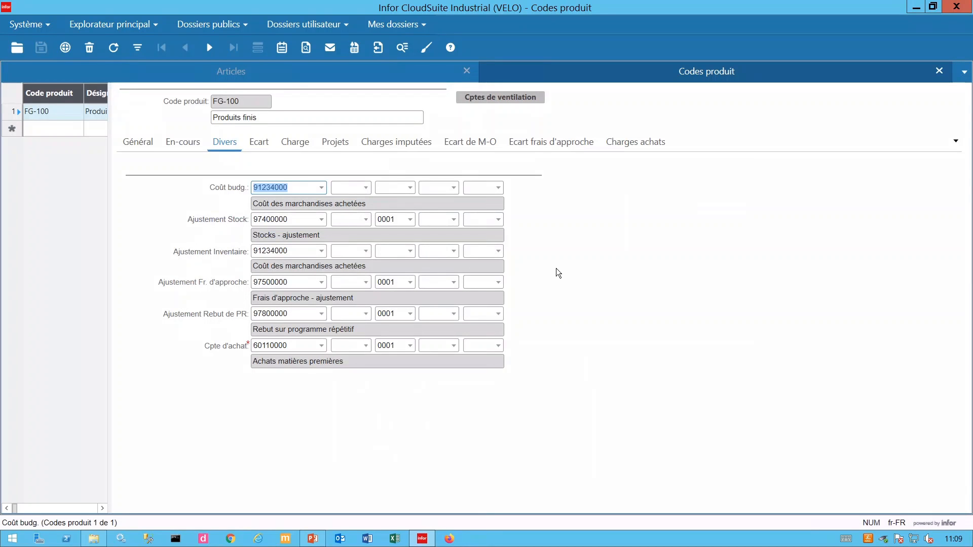
{"action": "left_click", "coordinate": [548, 145]}
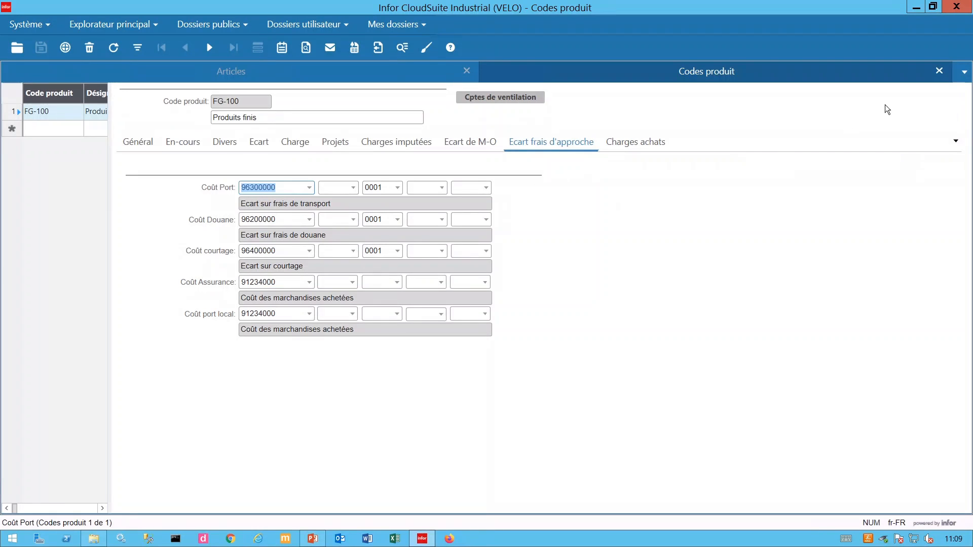
{"action": "left_click", "coordinate": [939, 71]}
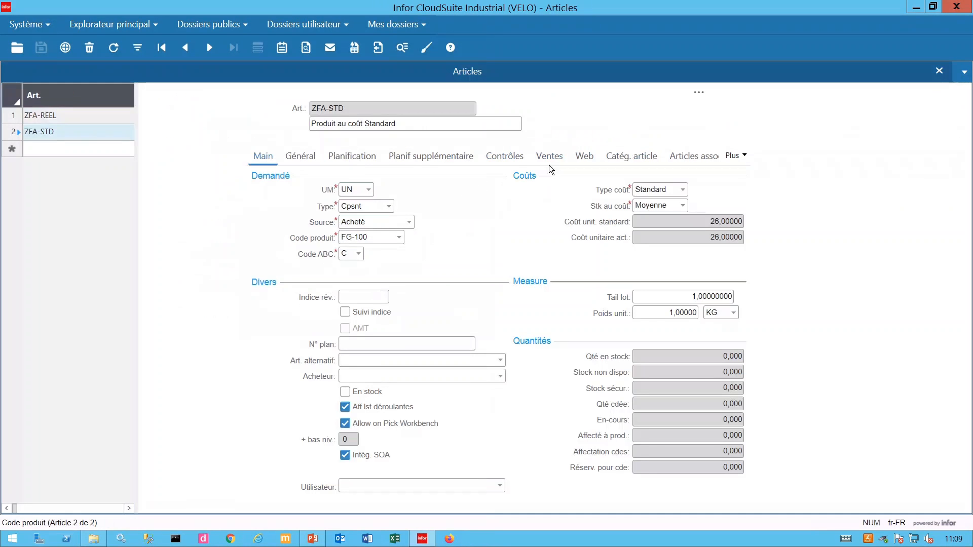
Open the item costs of ZFA-STD and review its standard and current purchase cost breakdown under Màj Coût, closing the form when done
{"action": "left_click", "coordinate": [697, 94]}
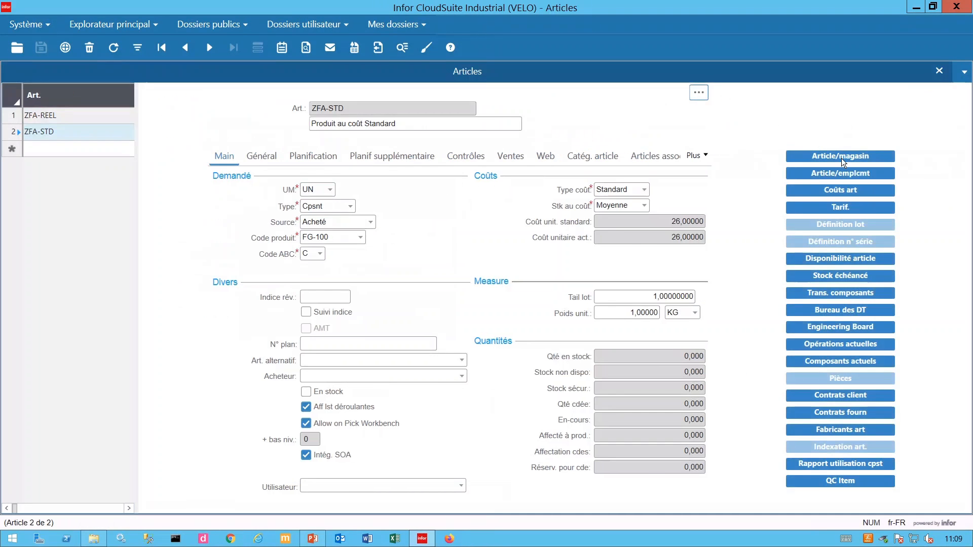
{"action": "left_click", "coordinate": [840, 195]}
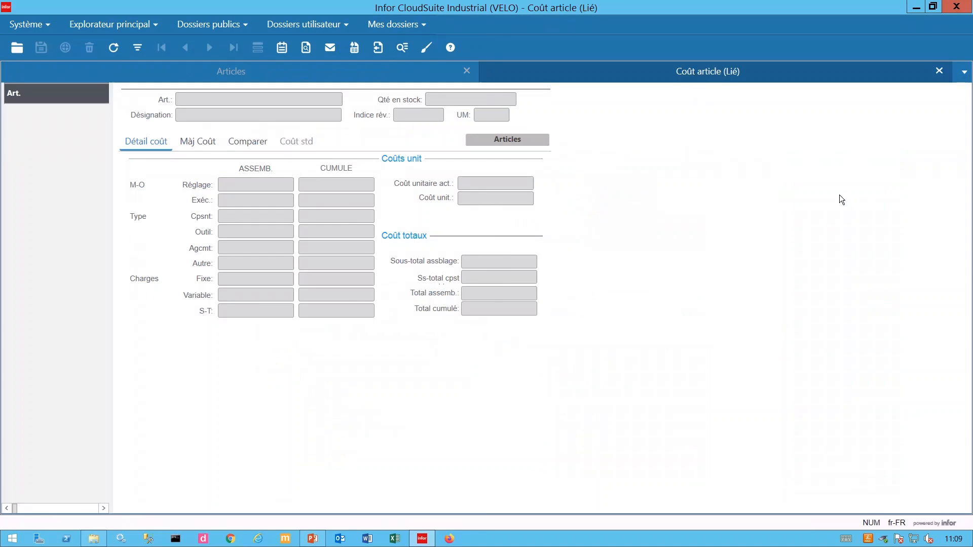
{"action": "left_click", "coordinate": [203, 143]}
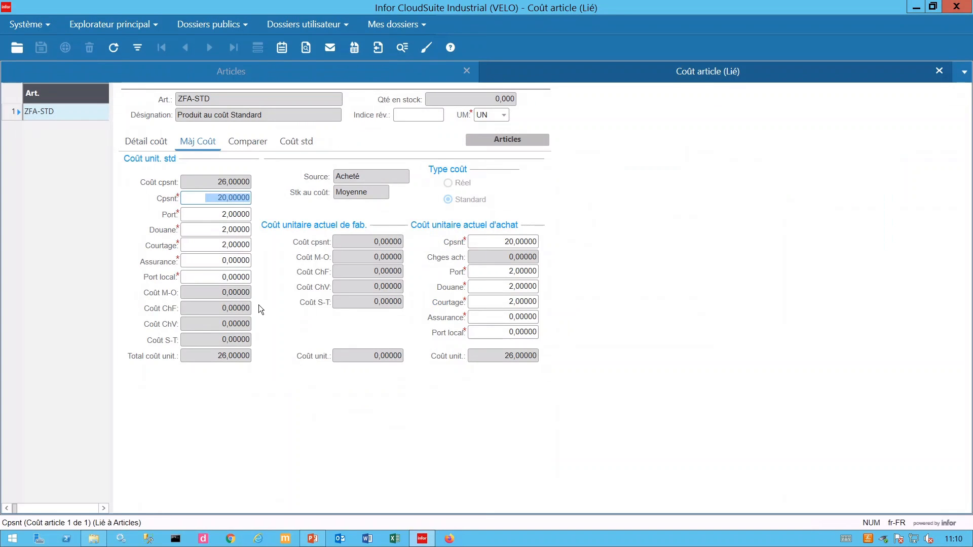
{"action": "mouse_move", "coordinate": [438, 451]}
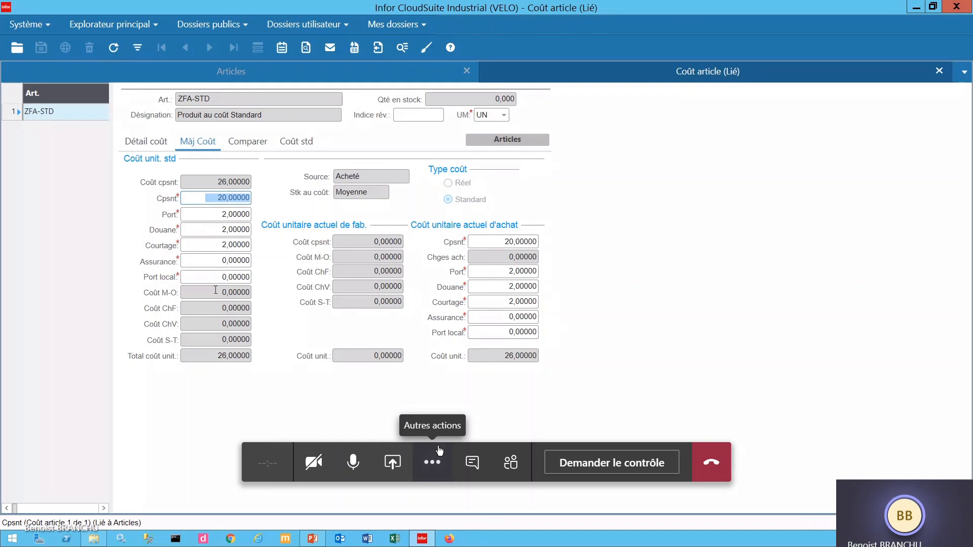
{"action": "left_click", "coordinate": [353, 466]}
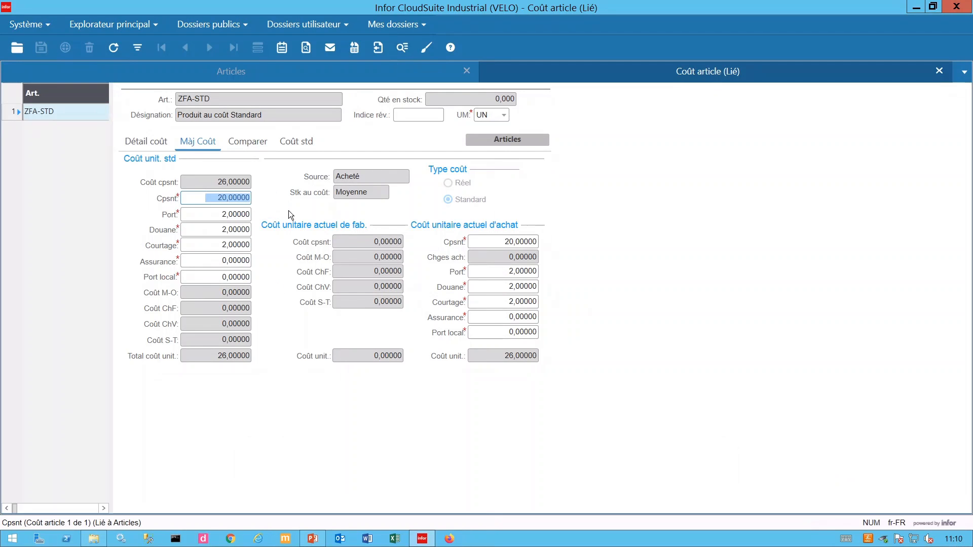
{"action": "left_click", "coordinate": [938, 72]}
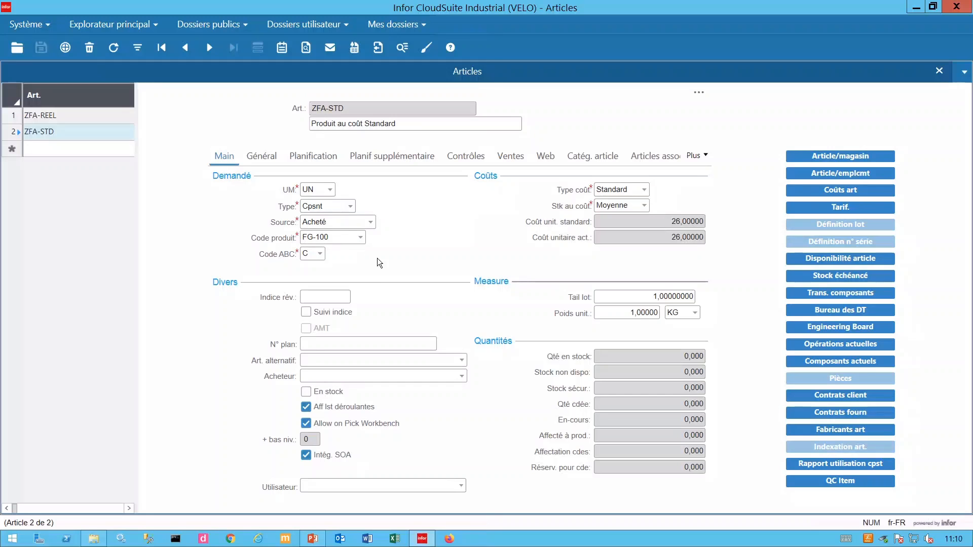
Open the Achat (param) form and review the purchasing accounts for freight, customs and brokerage, closing the form when done
{"action": "left_click", "coordinate": [416, 25]}
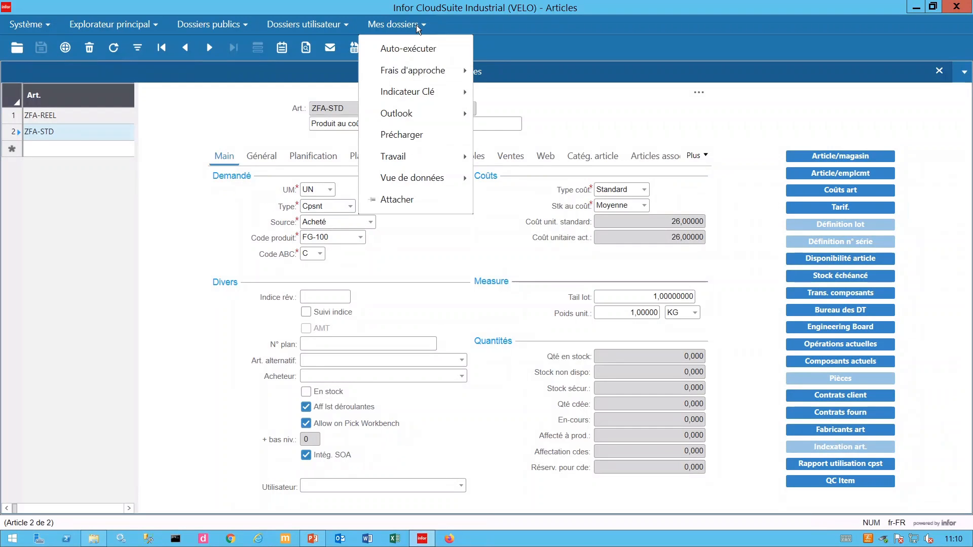
{"action": "mouse_move", "coordinate": [421, 71]}
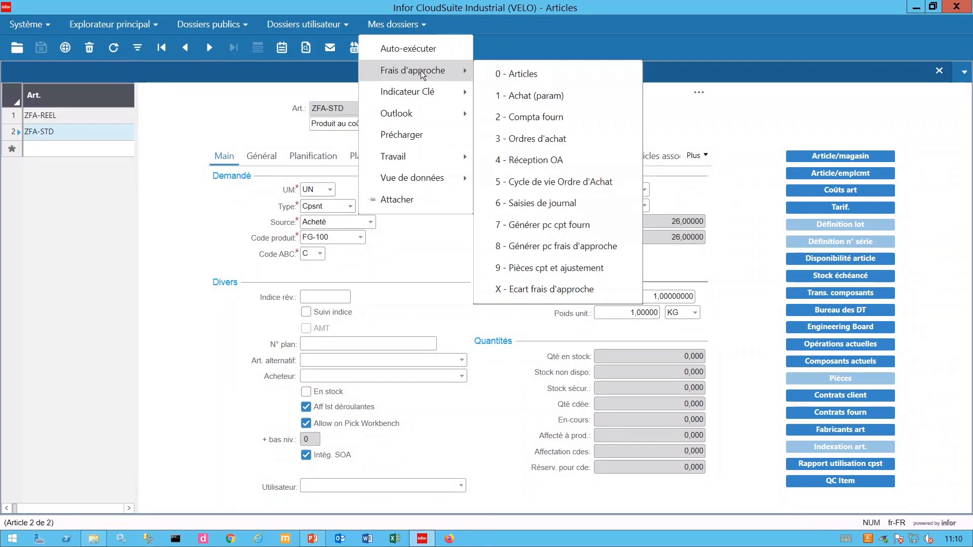
{"action": "left_click", "coordinate": [514, 95]}
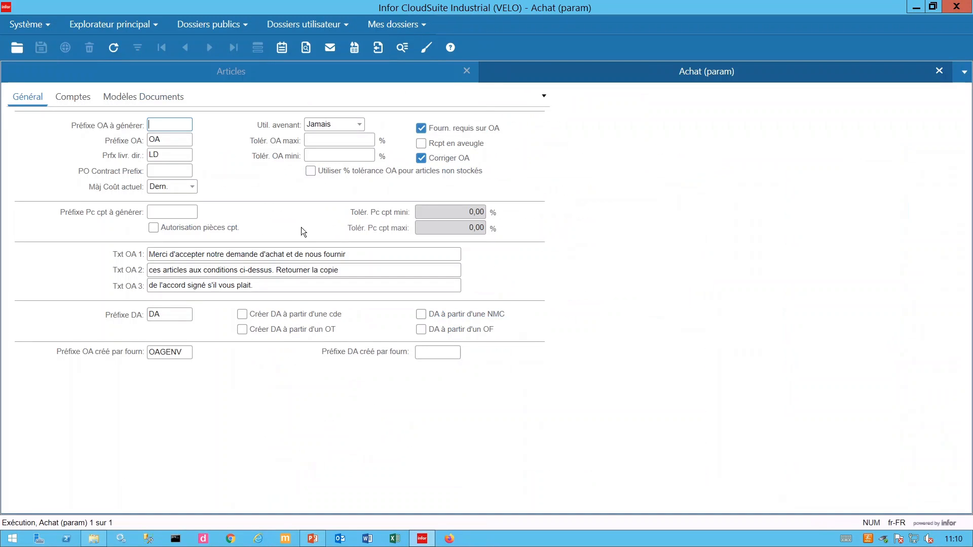
{"action": "left_click", "coordinate": [59, 101]}
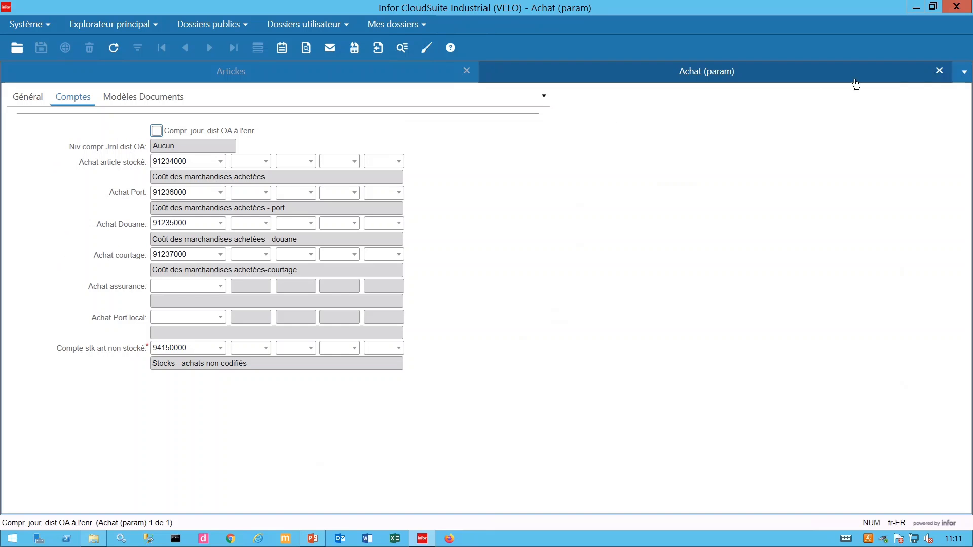
{"action": "left_click", "coordinate": [939, 73]}
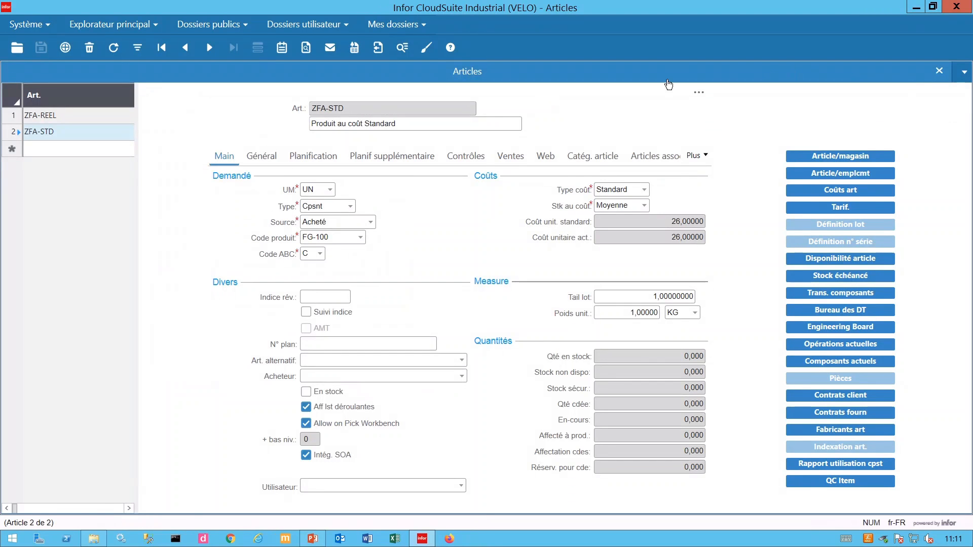
Open the Compta fourn parameters and review the Cptes frais d'approche accounts, closing the form when done
{"action": "left_click", "coordinate": [418, 26]}
{"action": "mouse_move", "coordinate": [415, 72]}
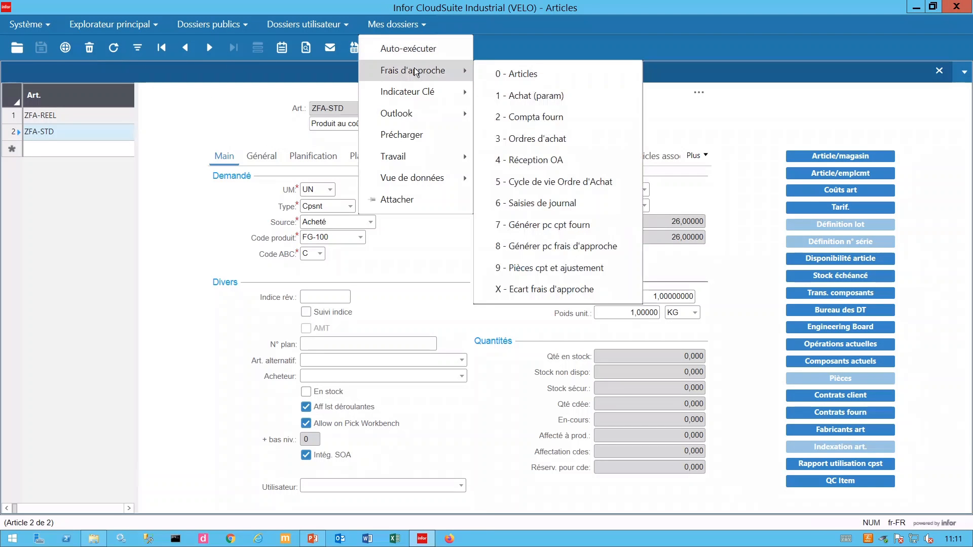
{"action": "left_click", "coordinate": [530, 121]}
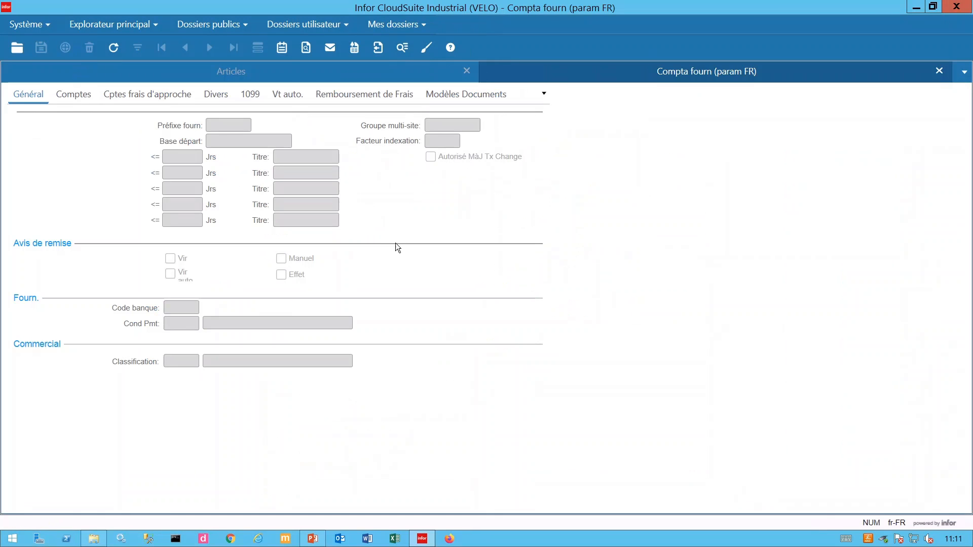
{"action": "left_click", "coordinate": [166, 97]}
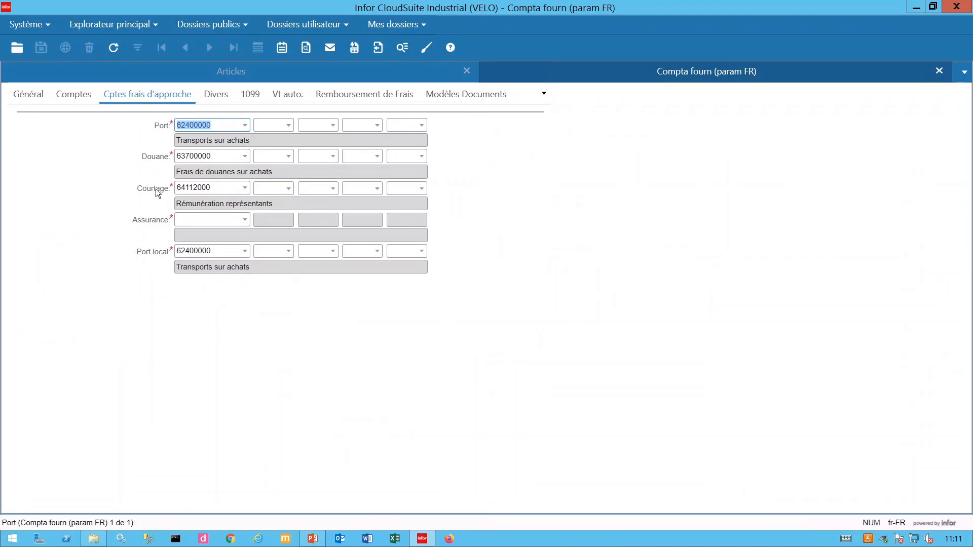
{"action": "left_click", "coordinate": [939, 71]}
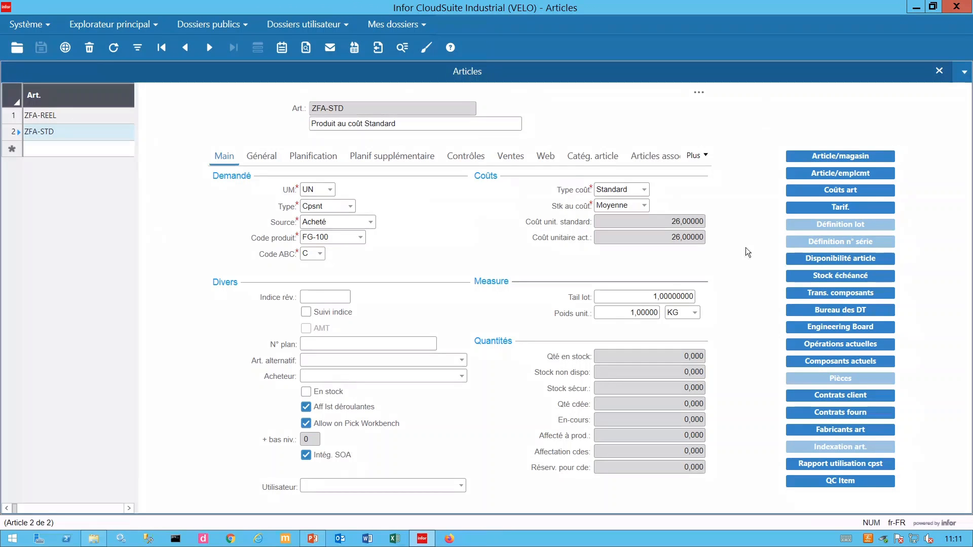
Open the prices of ZFA-STD's supplier contract and review the Port, Douane and Courtage amounts, closing the price form when done
{"action": "left_click", "coordinate": [826, 413]}
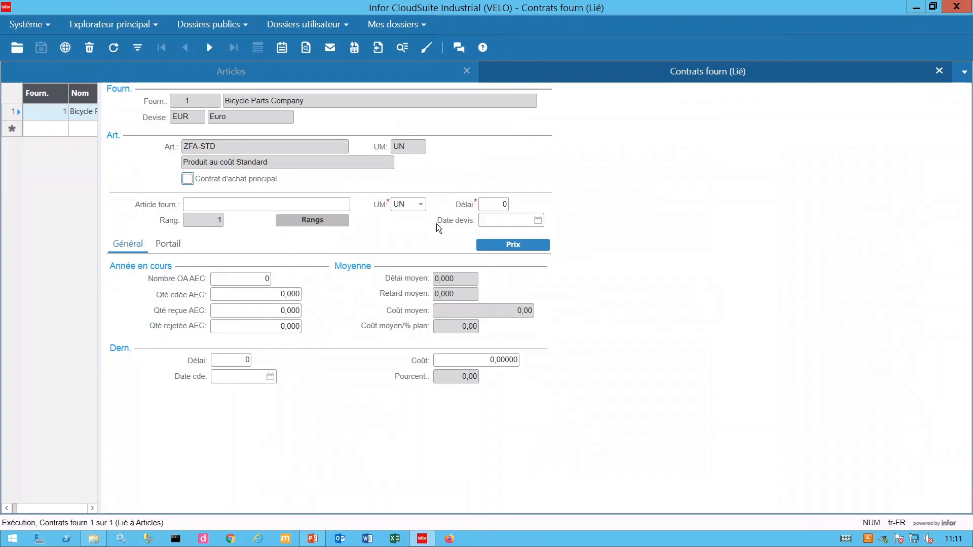
{"action": "left_click", "coordinate": [519, 243]}
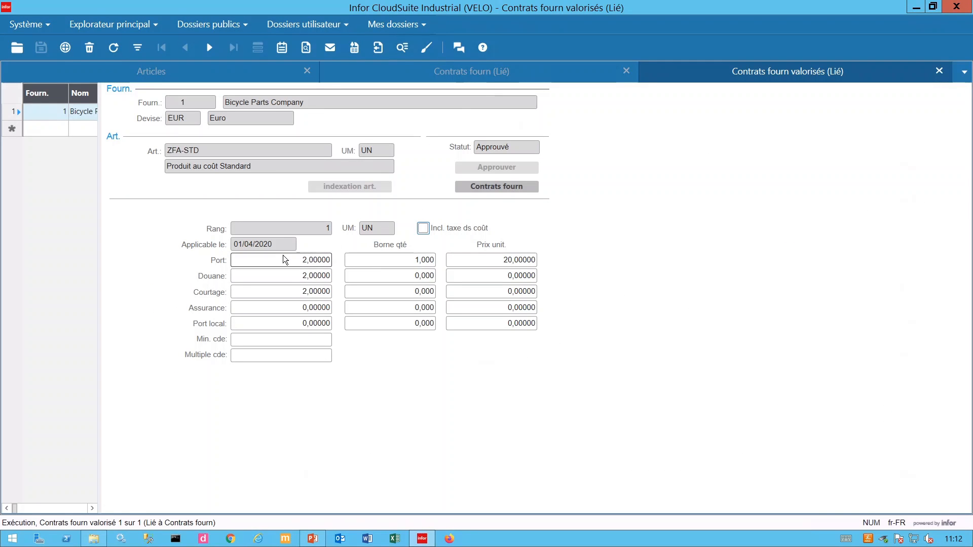
{"action": "left_click", "coordinate": [297, 260]}
{"action": "left_click", "coordinate": [283, 277]}
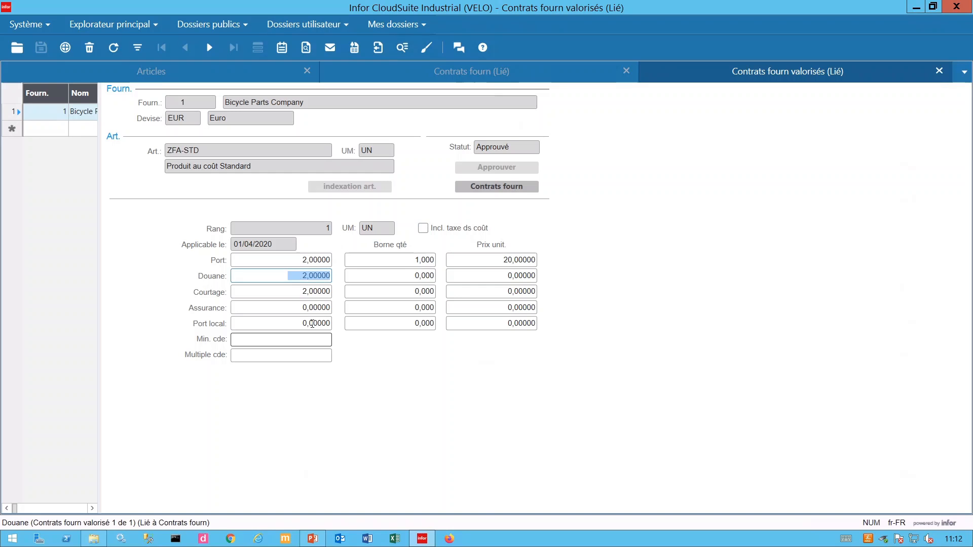
{"action": "left_click", "coordinate": [289, 287]}
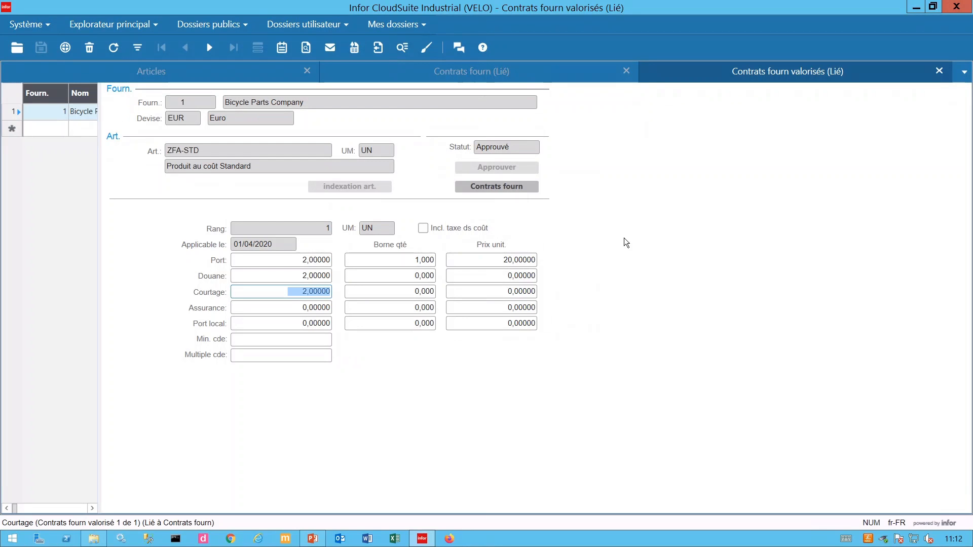
{"action": "left_click", "coordinate": [934, 72]}
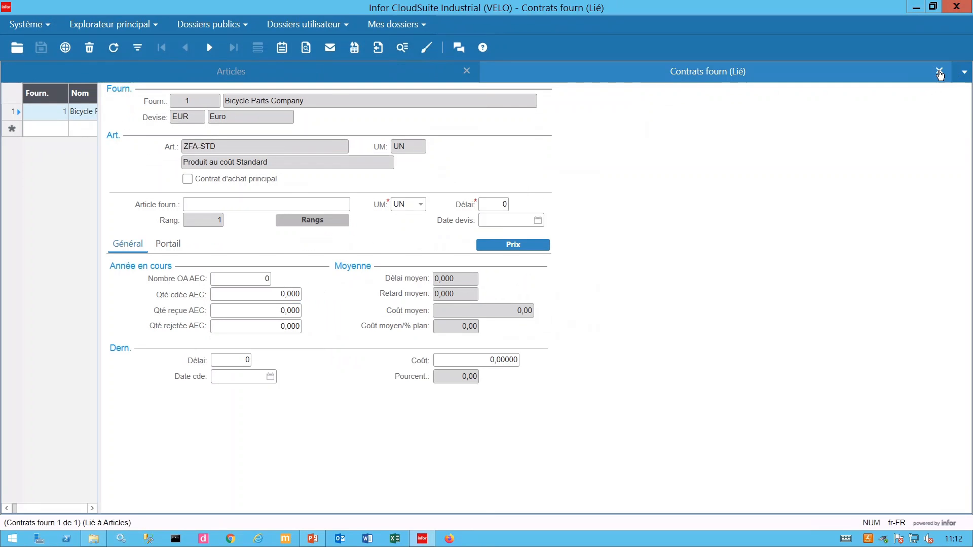
Close the supplier contract and Articles forms and open Ordres d'achat from the Frais d'approche folder with the existing orders loaded
{"action": "left_click", "coordinate": [939, 73]}
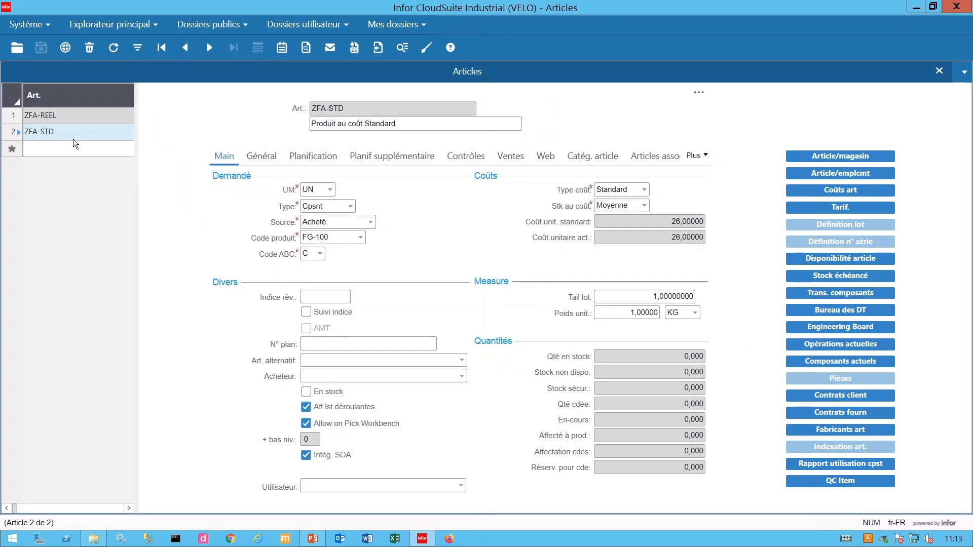
{"action": "left_click", "coordinate": [939, 72]}
{"action": "left_click", "coordinate": [425, 26]}
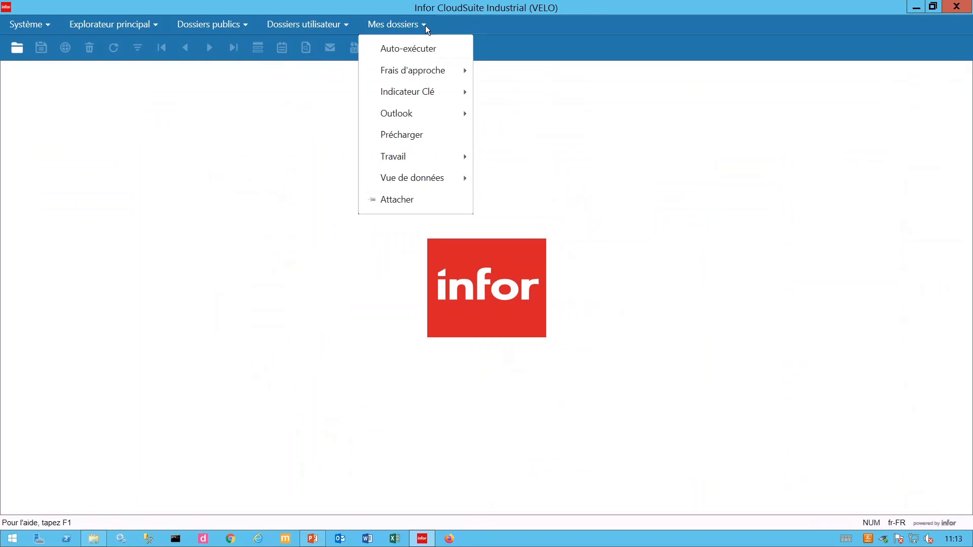
{"action": "mouse_move", "coordinate": [425, 70]}
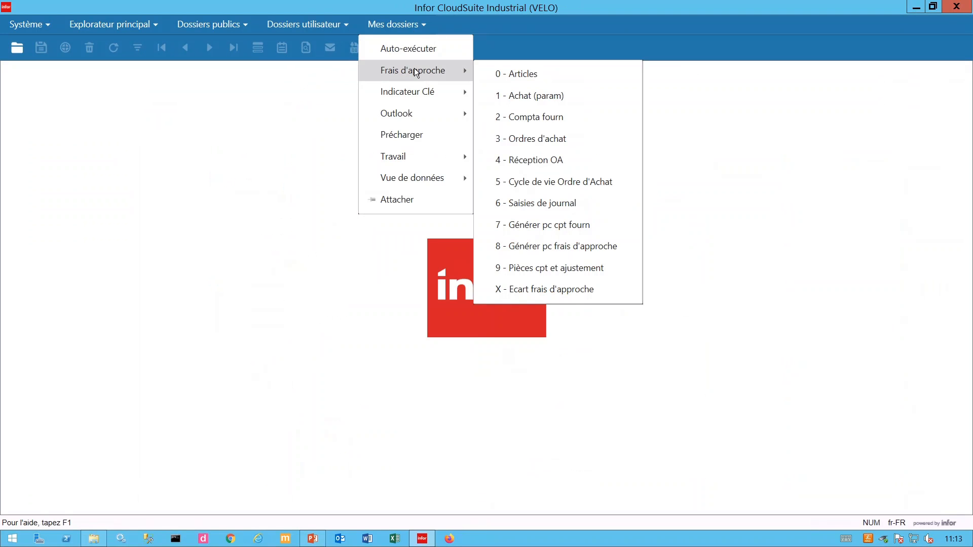
{"action": "left_click", "coordinate": [542, 138]}
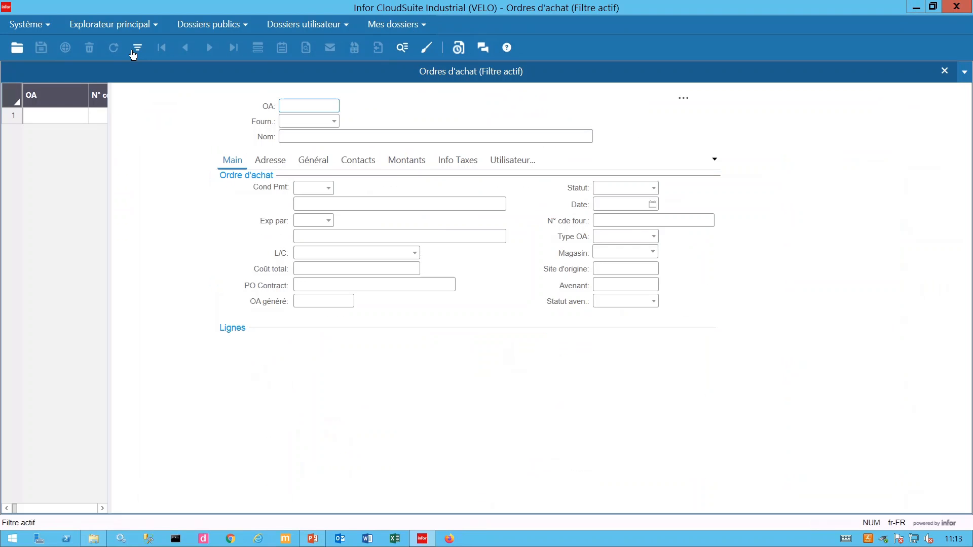
{"action": "left_click", "coordinate": [134, 53]}
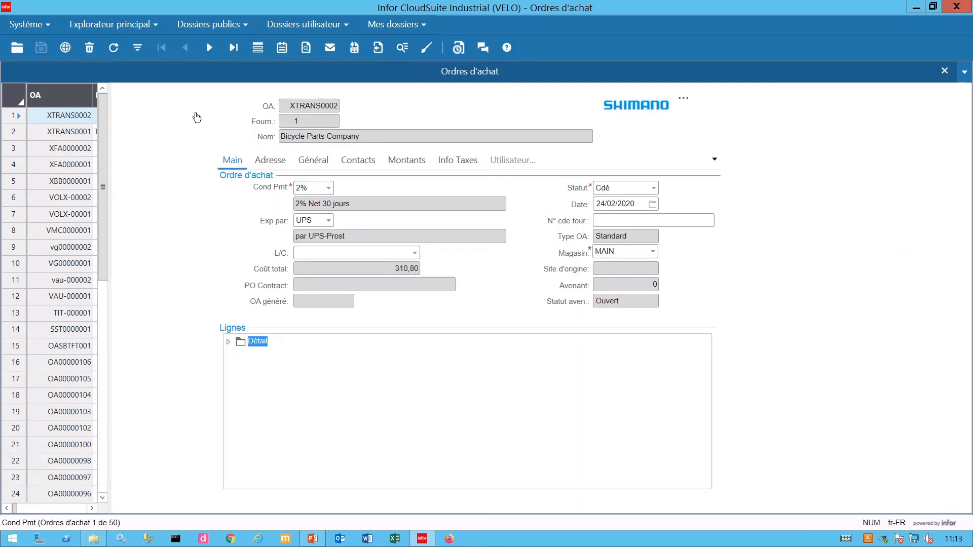
Create a purchase order with the number prefix ZFA? for supplier 1, Bicycle Parts Company, and save it
{"action": "key", "text": "ctrl+n"}
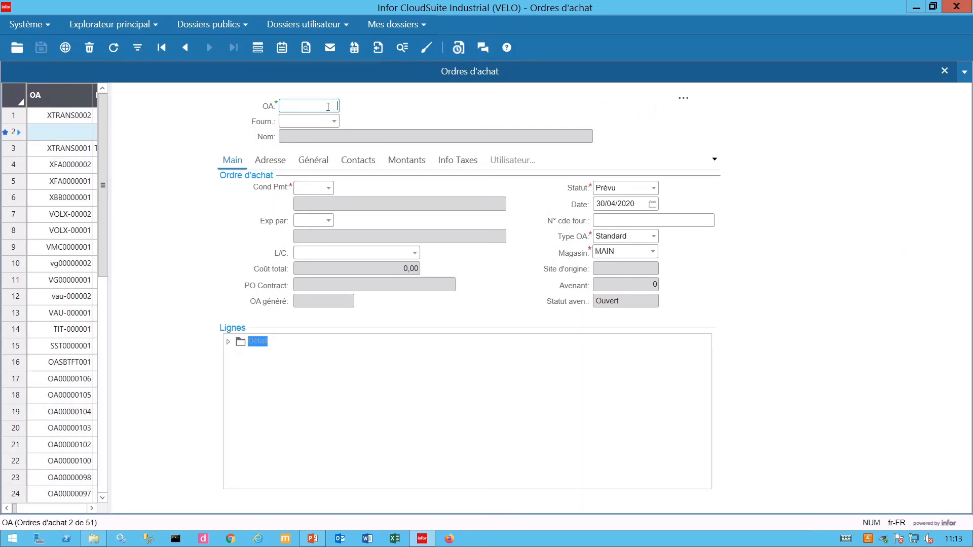
{"action": "type", "text": "ZFA?"}
{"action": "key", "text": "Tab"}
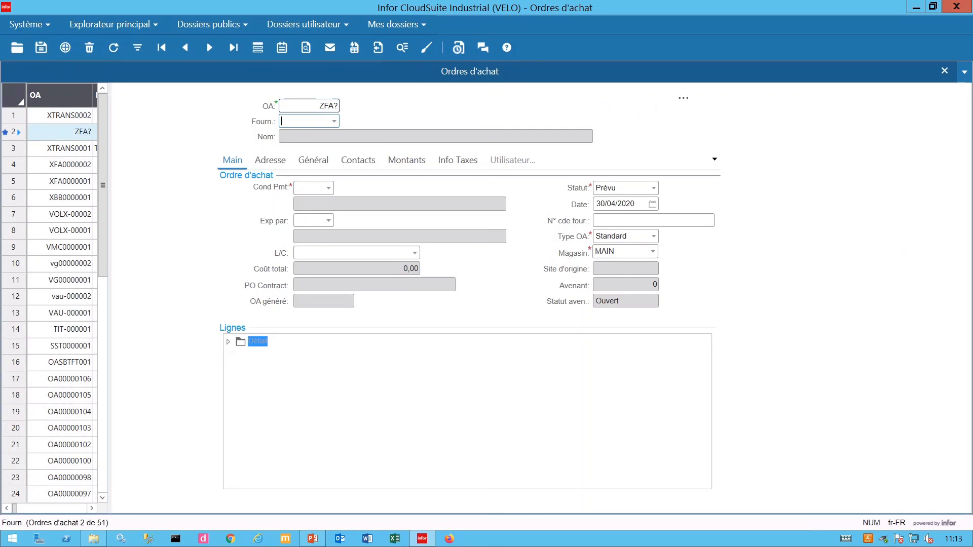
{"action": "left_click", "coordinate": [334, 122]}
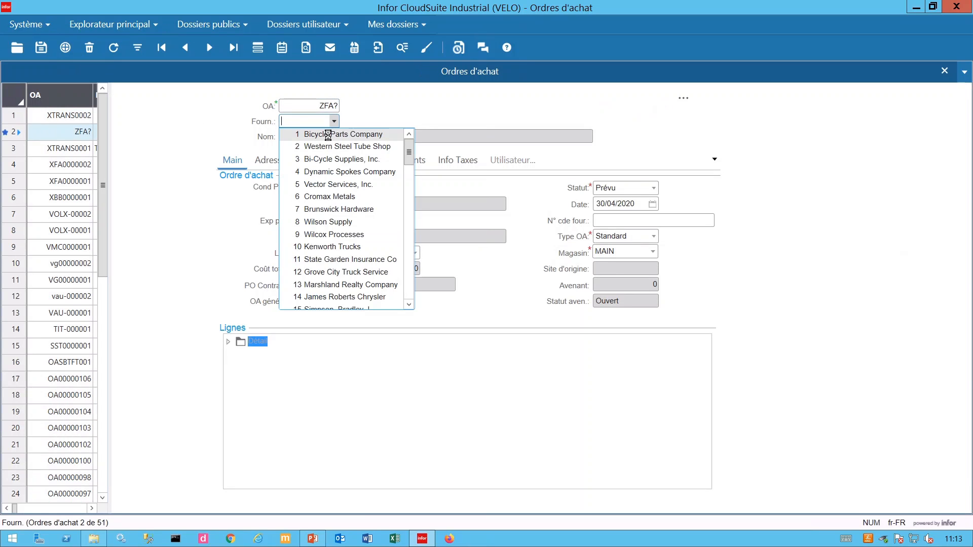
{"action": "left_click", "coordinate": [330, 135]}
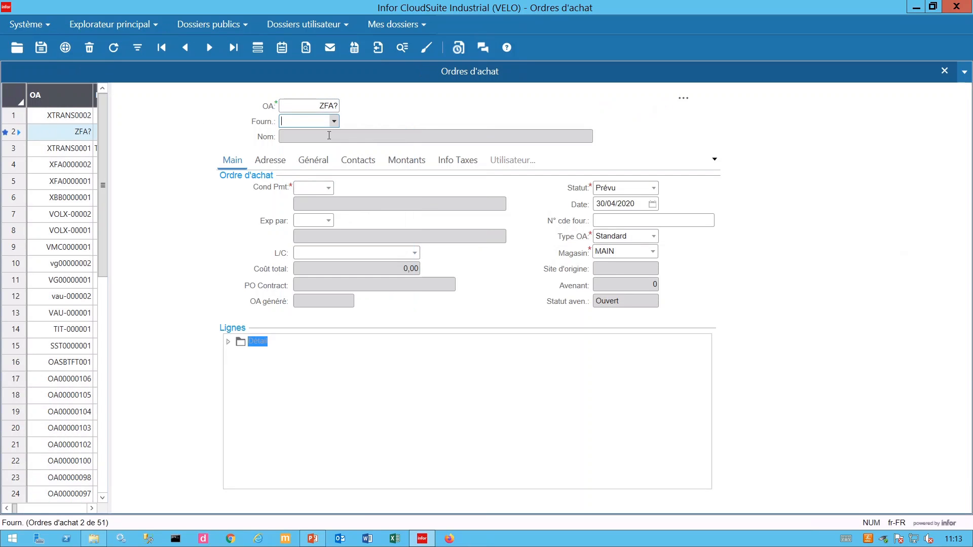
{"action": "left_click", "coordinate": [40, 48]}
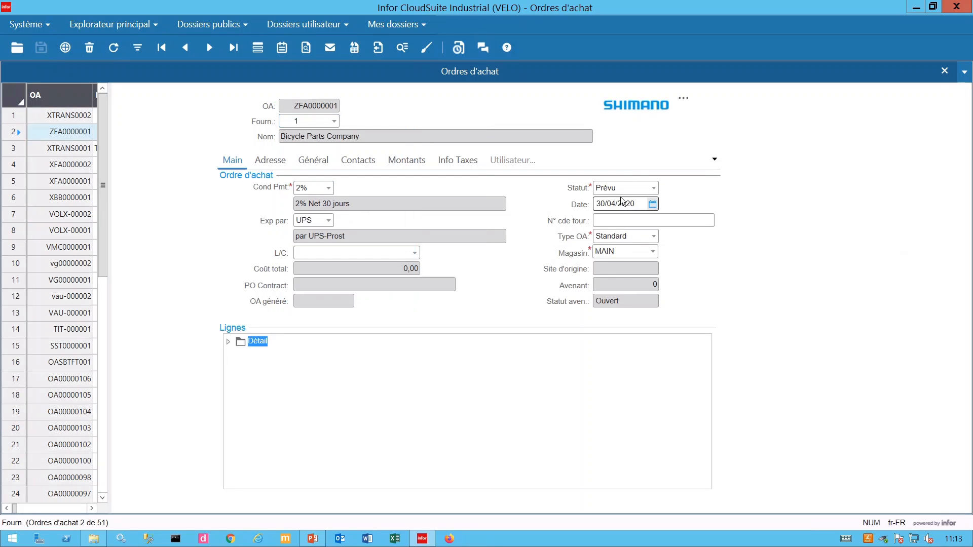
Add an order line for item ZFA-REEL with an ordered quantity of 10, save it and review its Coûts breakdown
{"action": "left_click", "coordinate": [684, 98]}
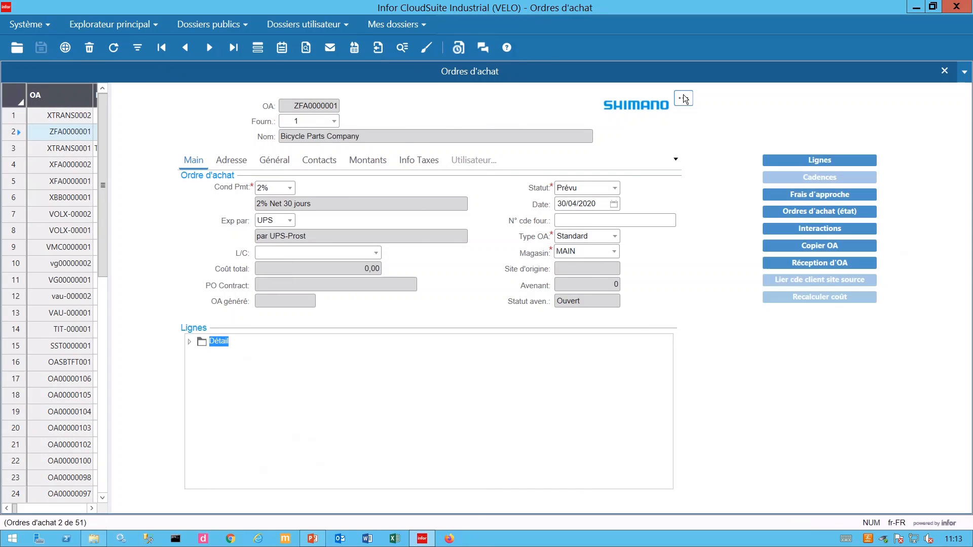
{"action": "left_click", "coordinate": [819, 161]}
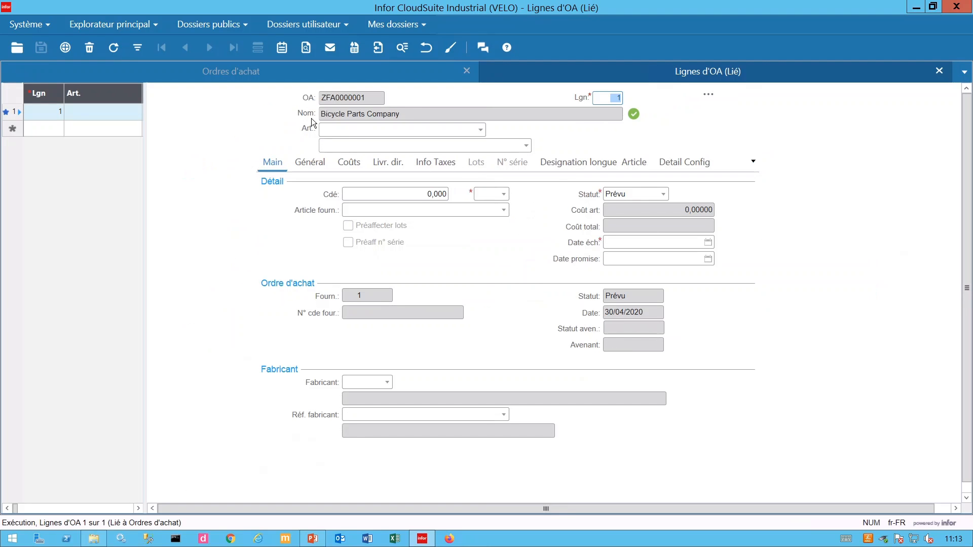
{"action": "left_click", "coordinate": [351, 131]}
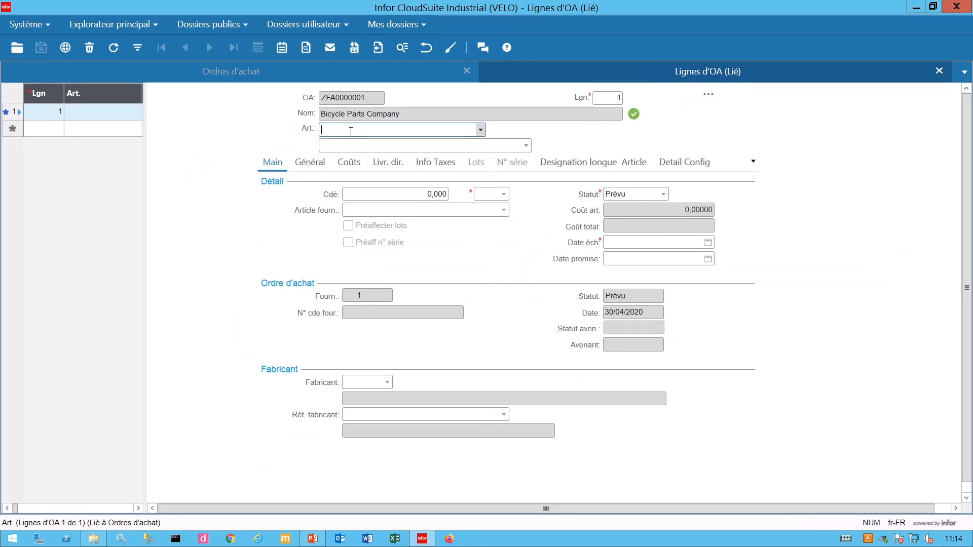
{"action": "type", "text": "ZFA-REEL"}
{"action": "key", "text": "Tab"}
{"action": "left_click", "coordinate": [419, 194]}
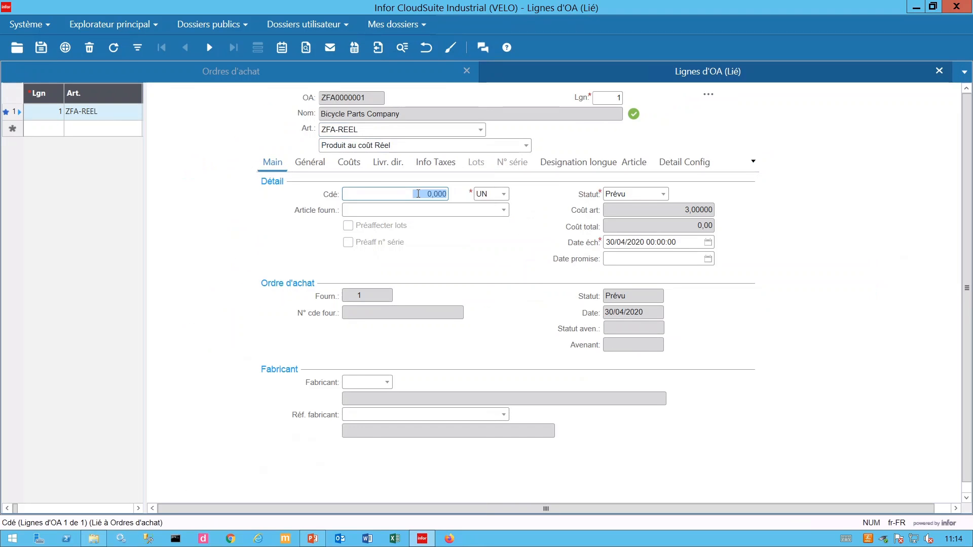
{"action": "type", "text": "10"}
{"action": "key", "text": "Tab"}
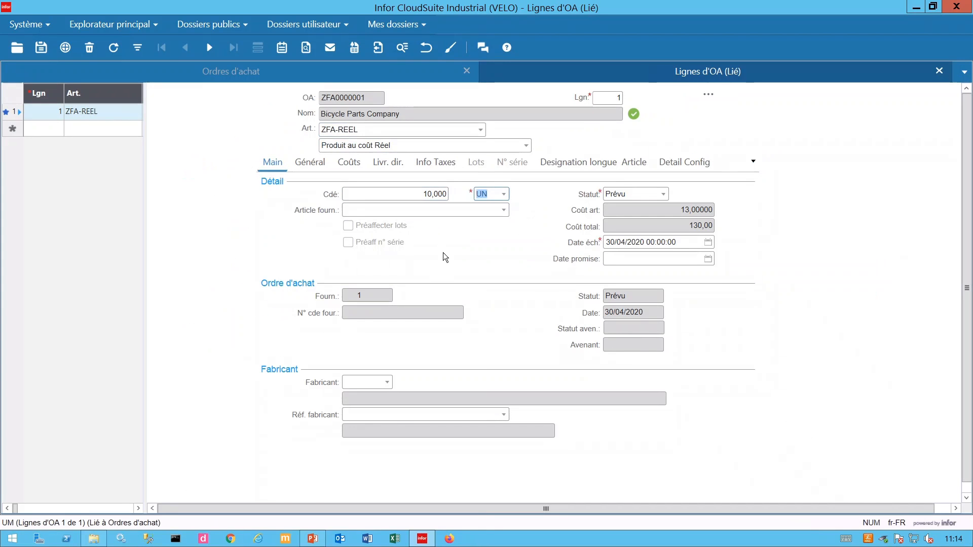
{"action": "left_click", "coordinate": [43, 49]}
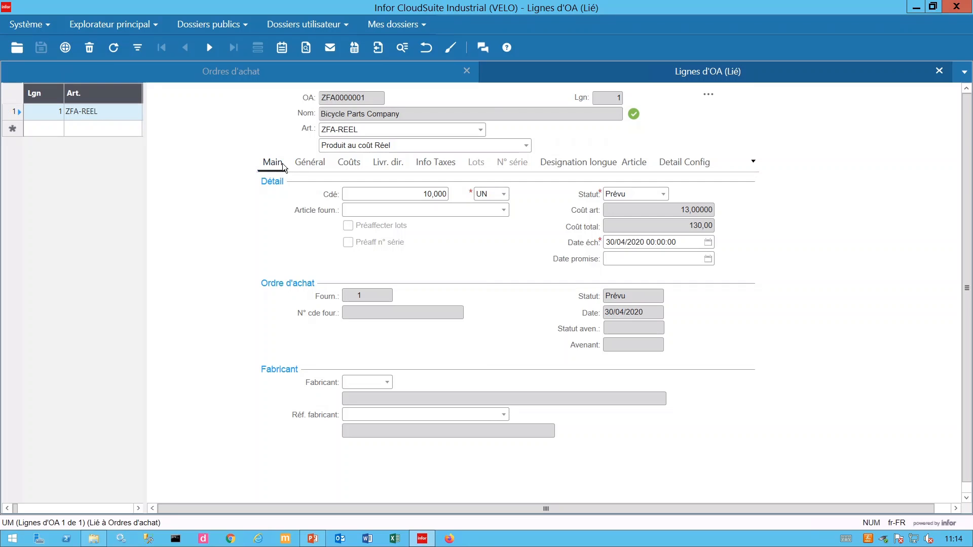
{"action": "left_click", "coordinate": [346, 168]}
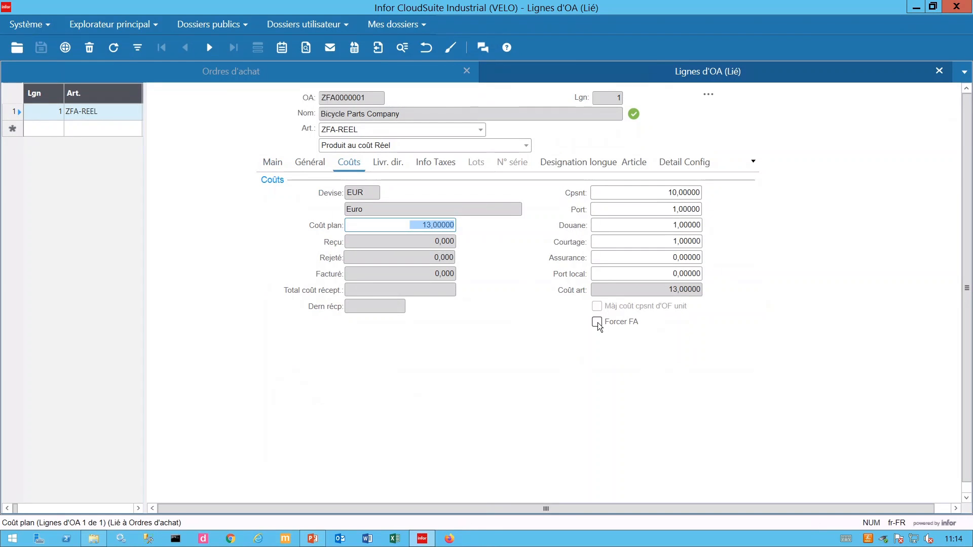
Add a second order line for item ZFA-STD with an ordered quantity of 20, save it and review its Coûts breakdown
{"action": "left_click", "coordinate": [71, 128]}
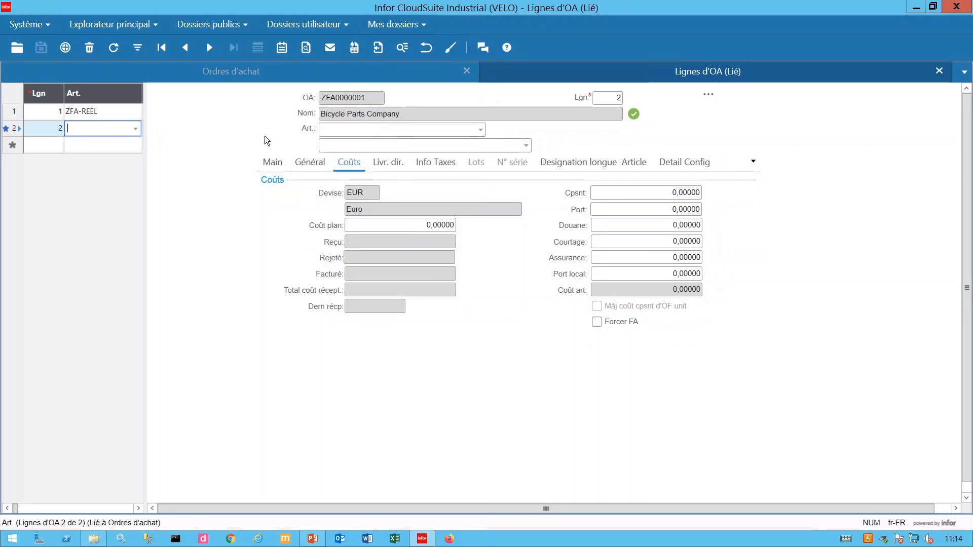
{"action": "left_click", "coordinate": [351, 131]}
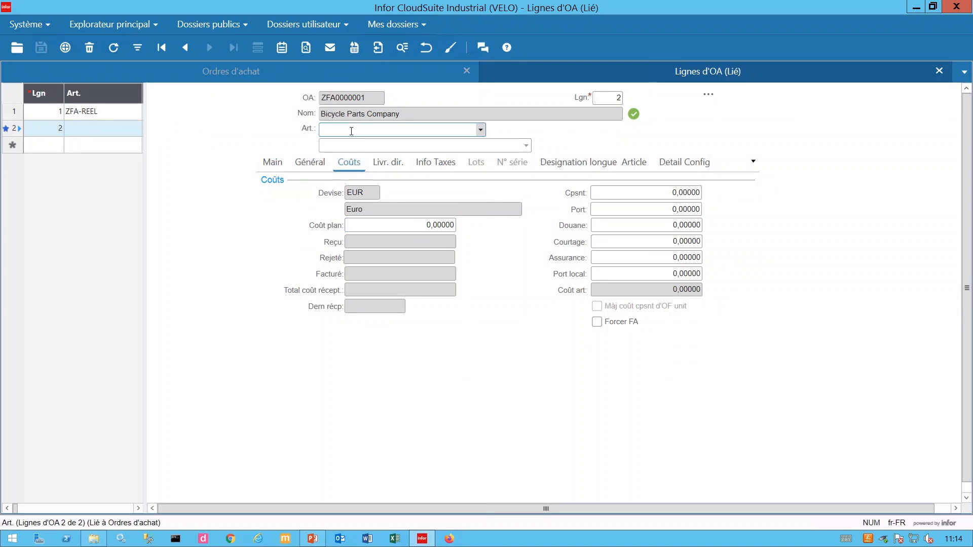
{"action": "type", "text": "ZFA-STD"}
{"action": "key", "text": "Tab"}
{"action": "left_click", "coordinate": [273, 162]}
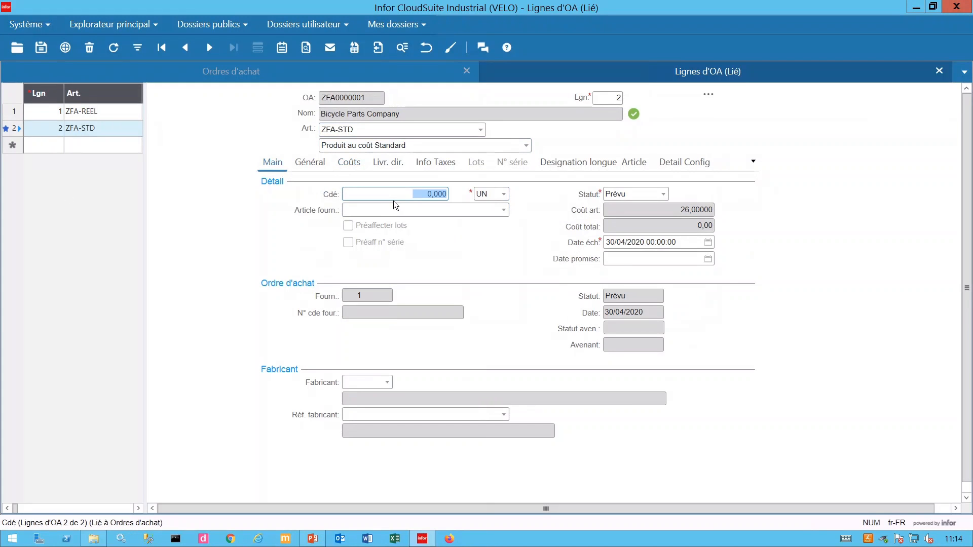
{"action": "type", "text": "20"}
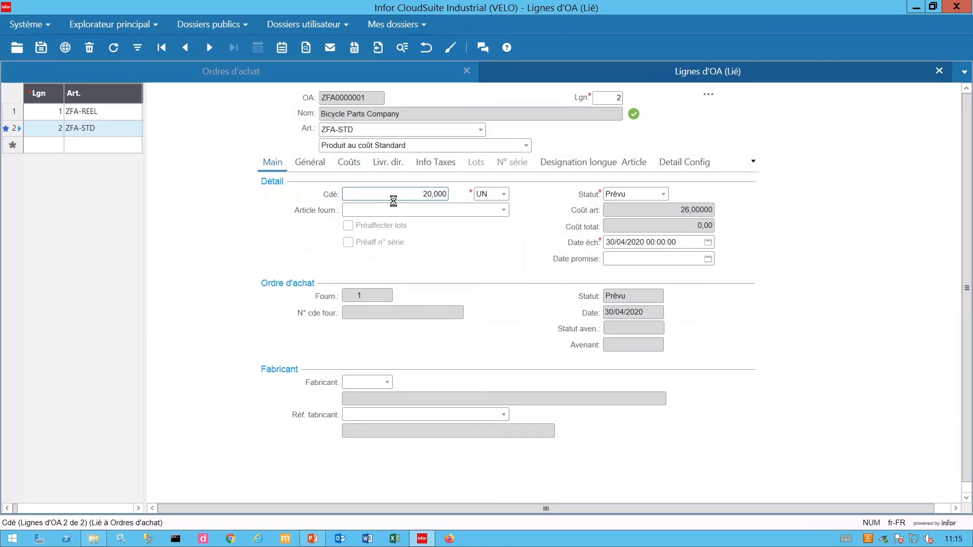
{"action": "key", "text": "Tab"}
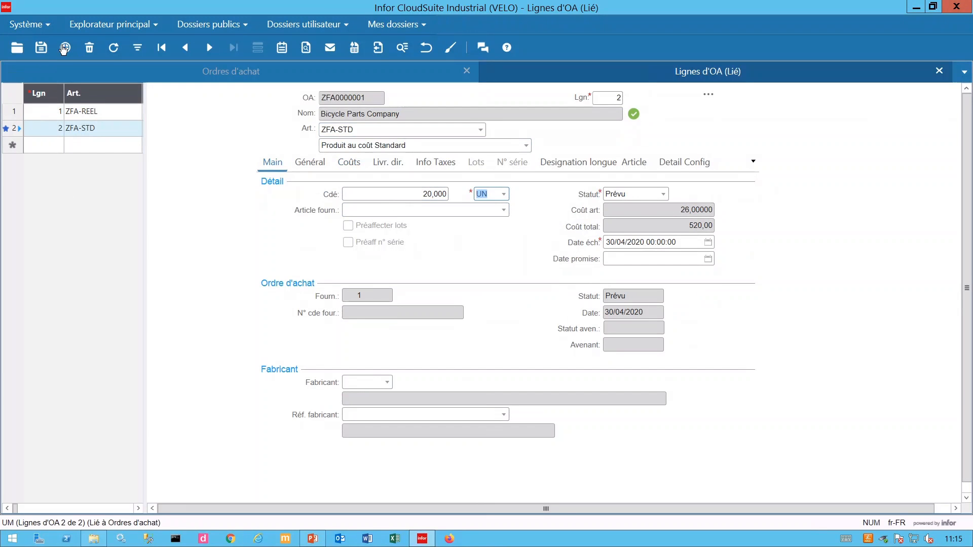
{"action": "left_click", "coordinate": [41, 47]}
{"action": "left_click", "coordinate": [343, 166]}
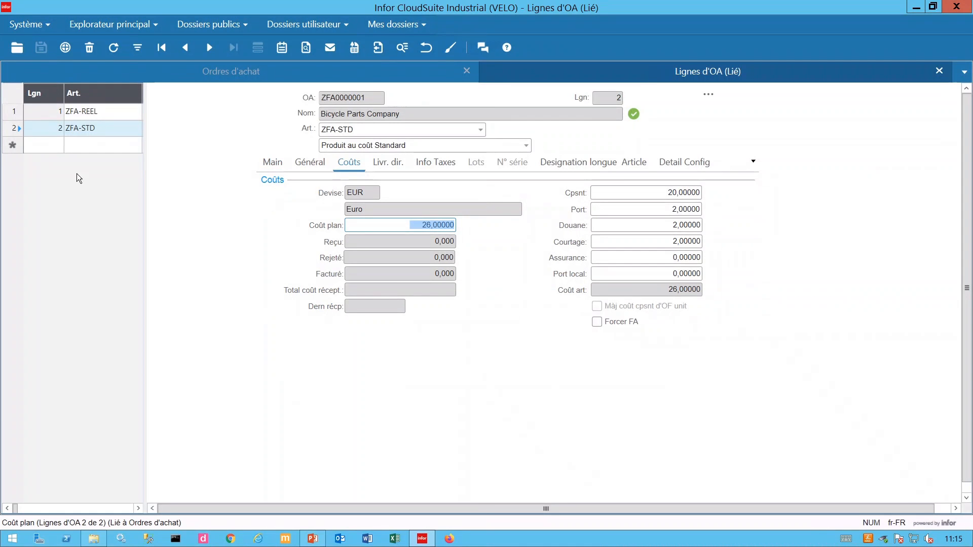
{"action": "left_click", "coordinate": [273, 163]}
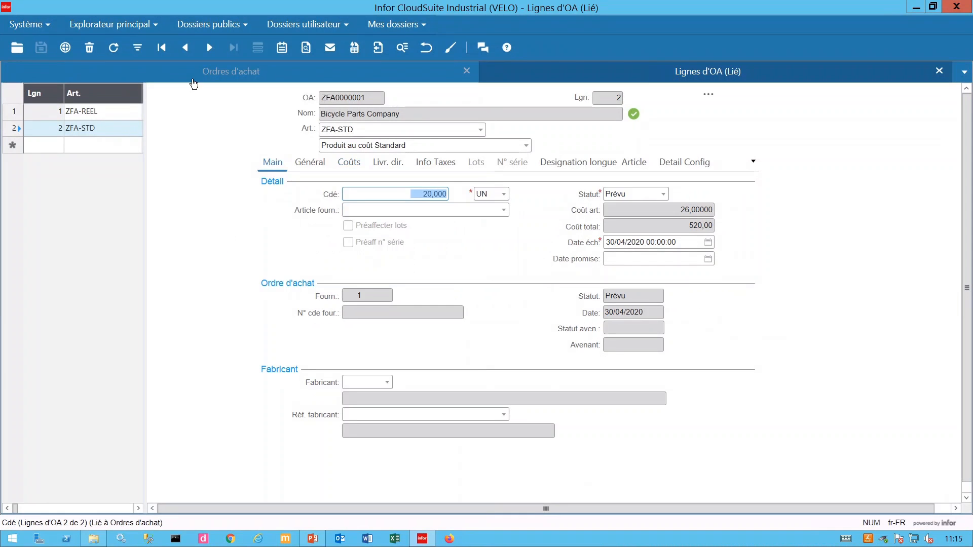
Filter Ordres d'achat to the new purchase order by its copied order number and expand its line details
{"action": "left_click", "coordinate": [234, 78]}
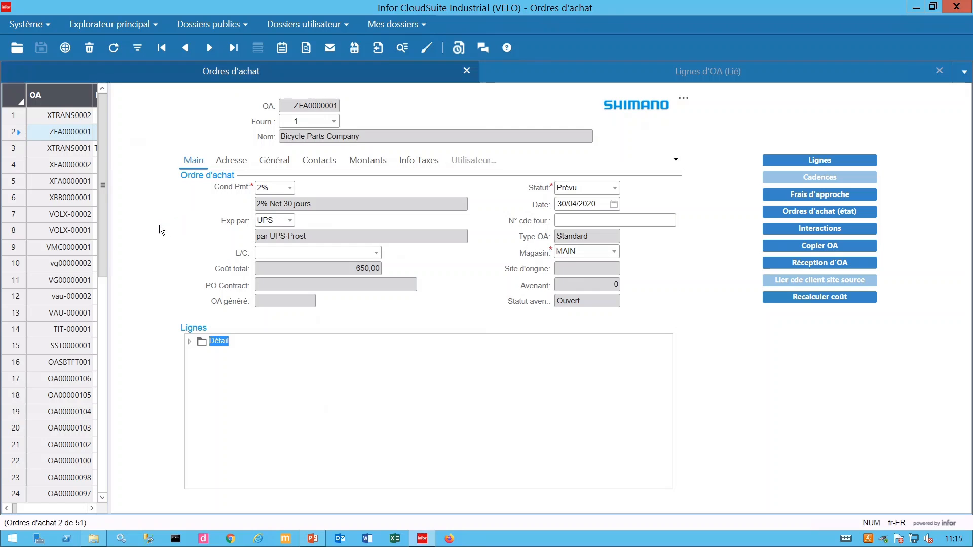
{"action": "left_click", "coordinate": [324, 106]}
{"action": "key", "text": "ctrl+c"}
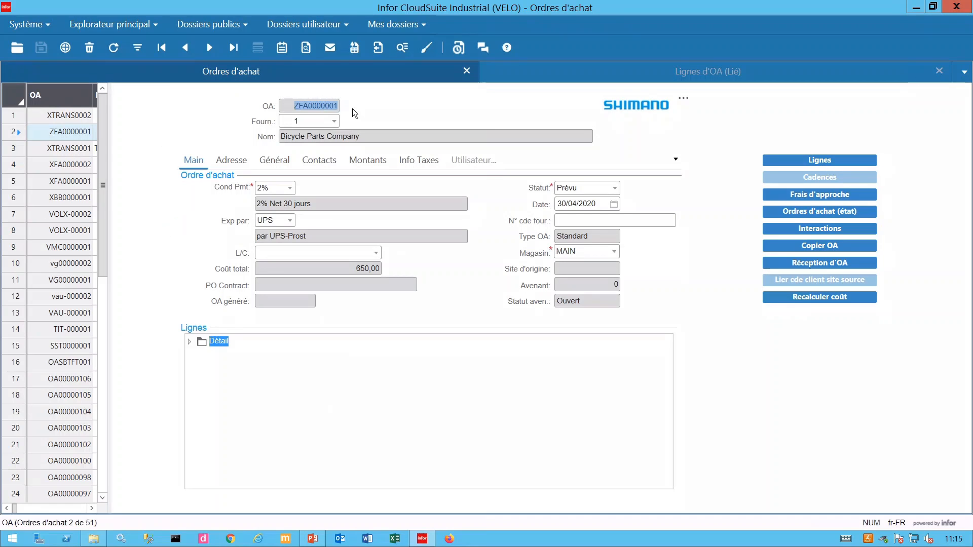
{"action": "key", "text": "F4"}
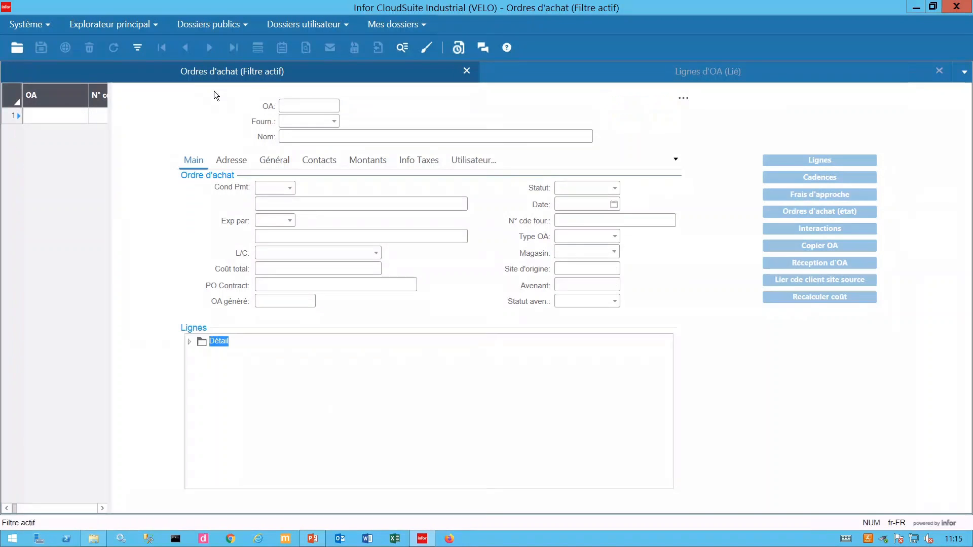
{"action": "key", "text": "ctrl+v"}
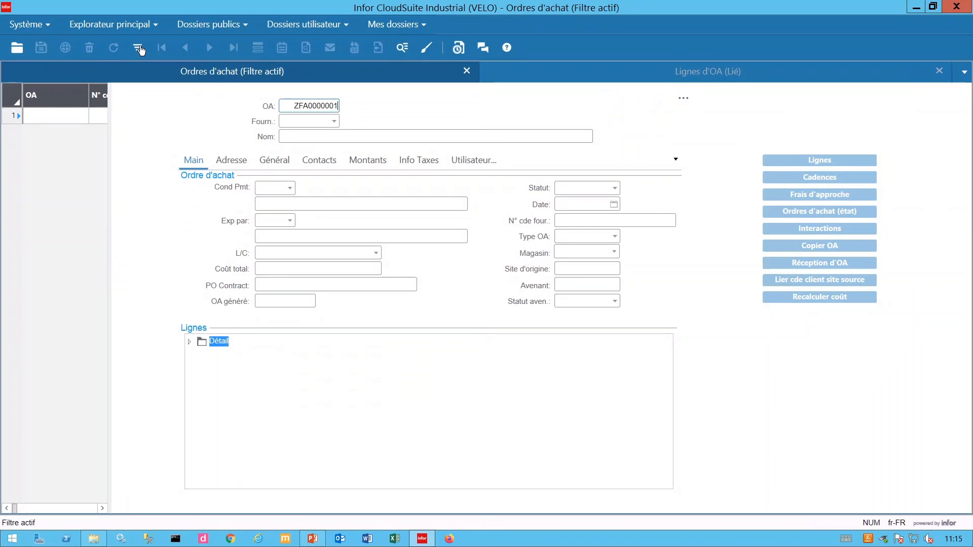
{"action": "left_click", "coordinate": [138, 47]}
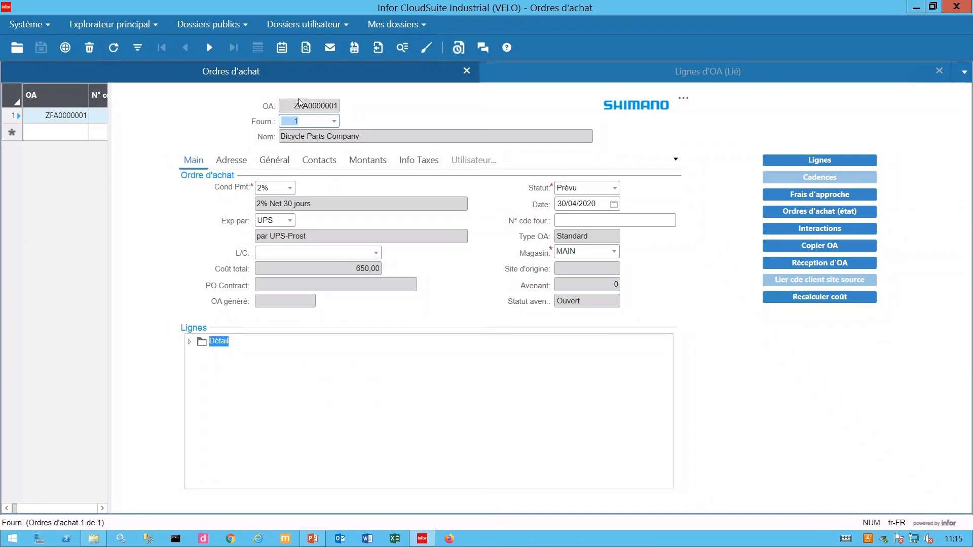
{"action": "left_click", "coordinate": [189, 342]}
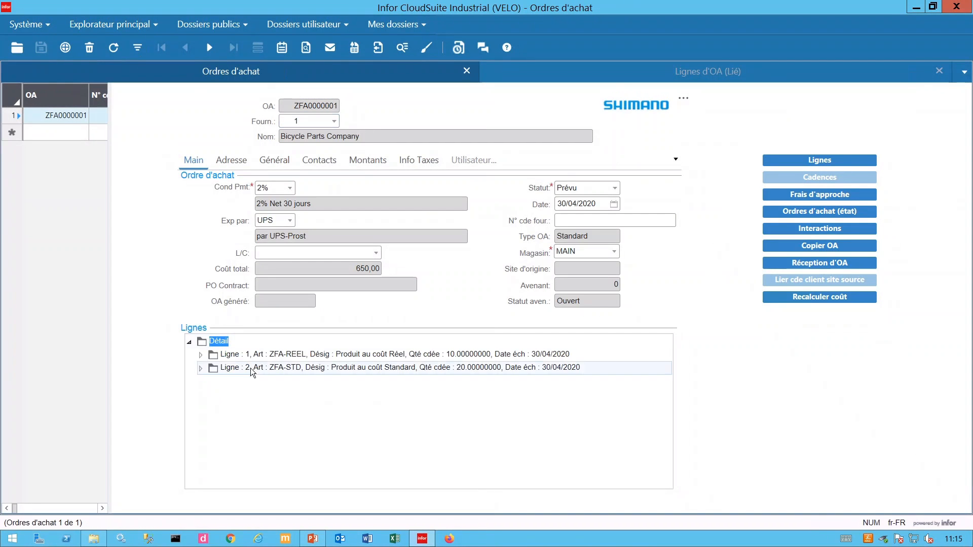
Set the status of the ZFA-REEL and ZFA-STD purchase order lines to Cdé and save the changes
{"action": "left_click", "coordinate": [745, 76]}
{"action": "left_click", "coordinate": [662, 194]}
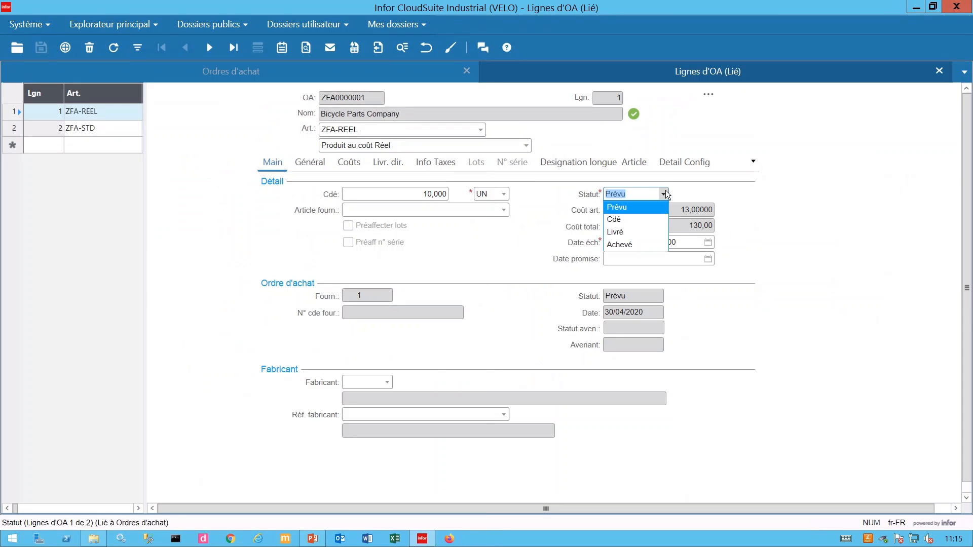
{"action": "left_click", "coordinate": [638, 220]}
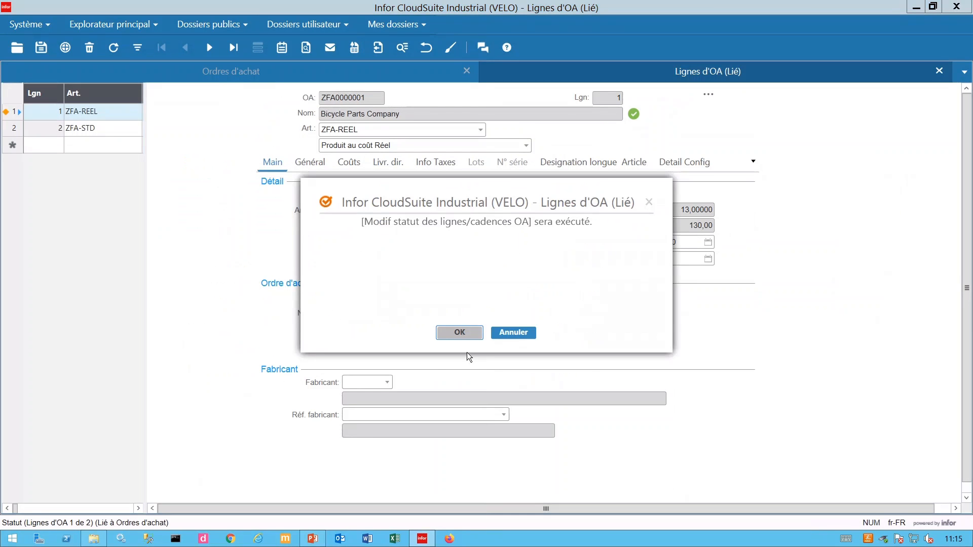
{"action": "left_click", "coordinate": [478, 331]}
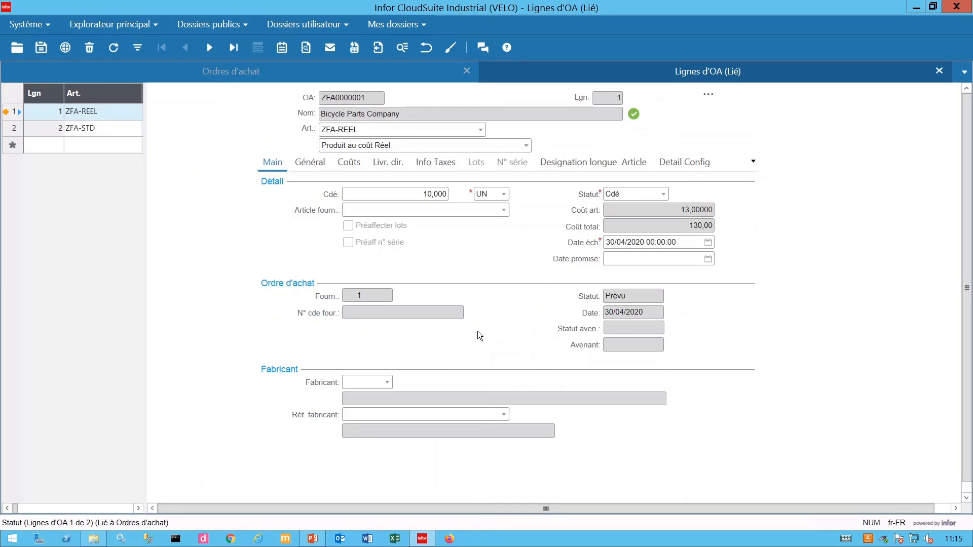
{"action": "left_click", "coordinate": [37, 130]}
{"action": "left_click", "coordinate": [665, 195]}
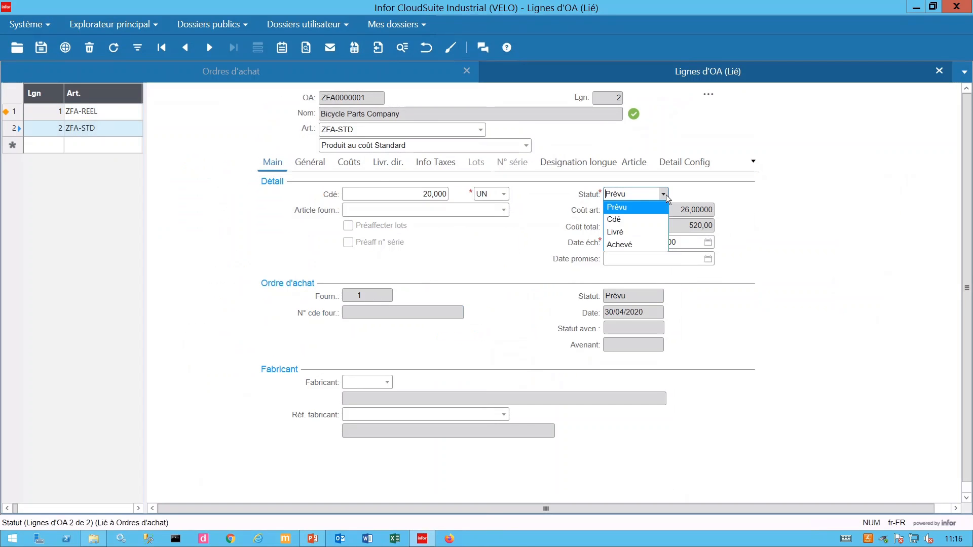
{"action": "left_click", "coordinate": [624, 223]}
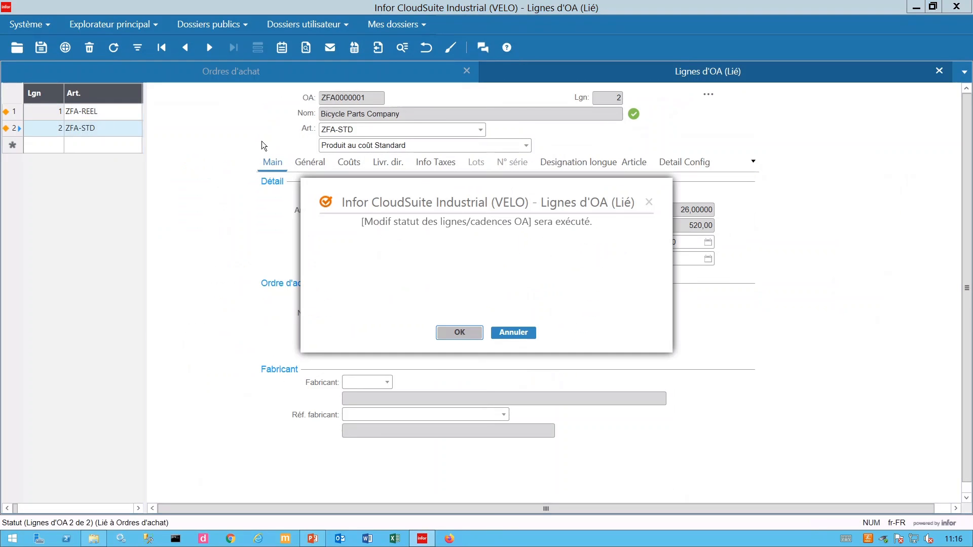
{"action": "left_click", "coordinate": [471, 333]}
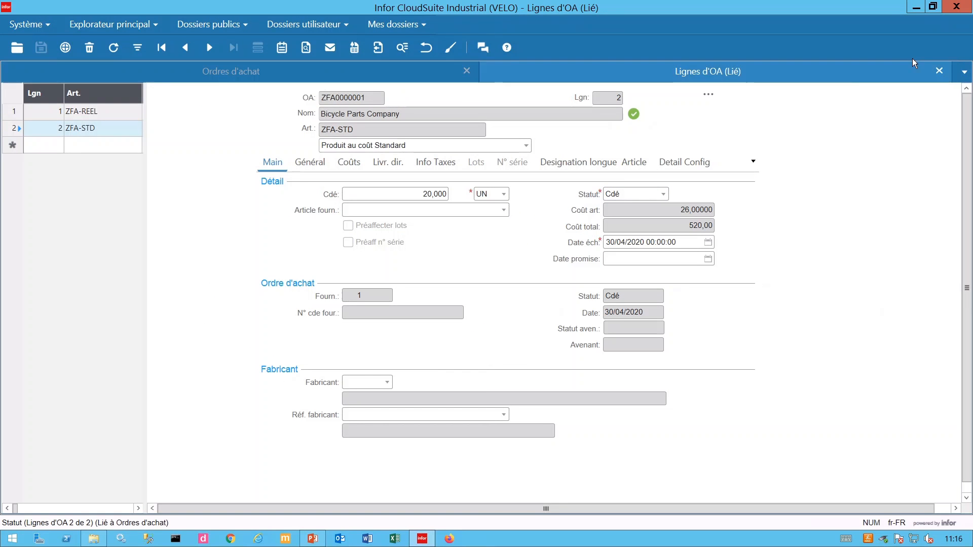
In the purchase order's Frais d'approche, assign freight (Port) to supplier 2, Western Steel Tube Shop, with an allocation percentage of 10
{"action": "left_click", "coordinate": [297, 76]}
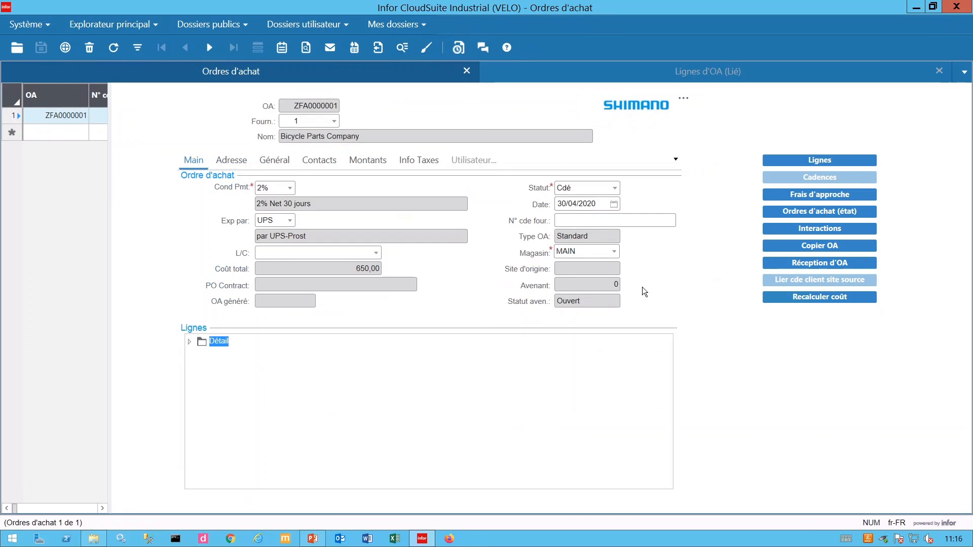
{"action": "left_click", "coordinate": [816, 196]}
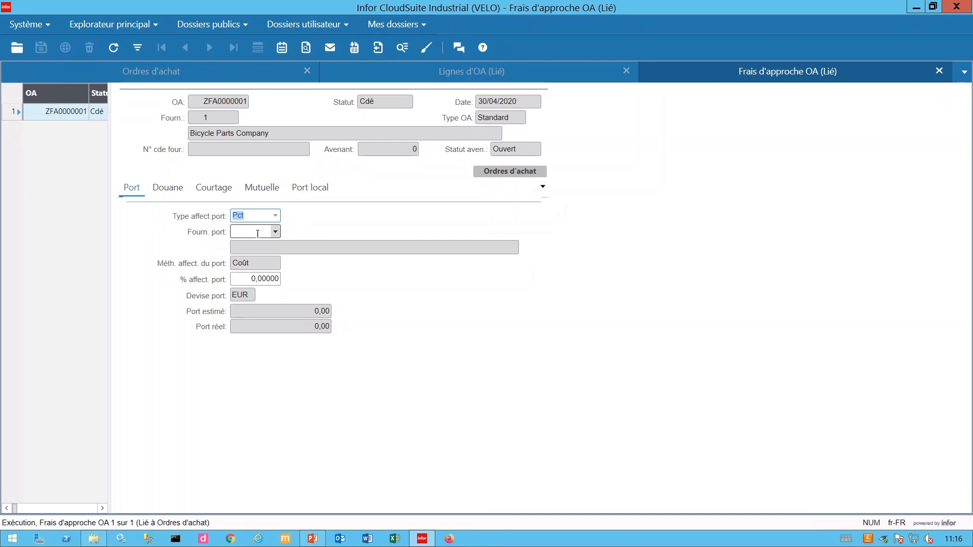
{"action": "left_click", "coordinate": [242, 233]}
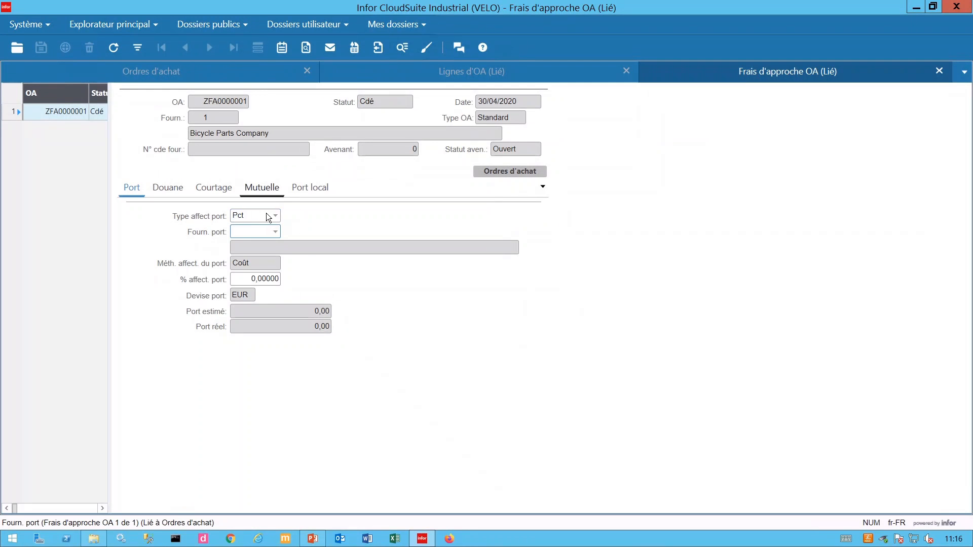
{"action": "left_click", "coordinate": [276, 232]}
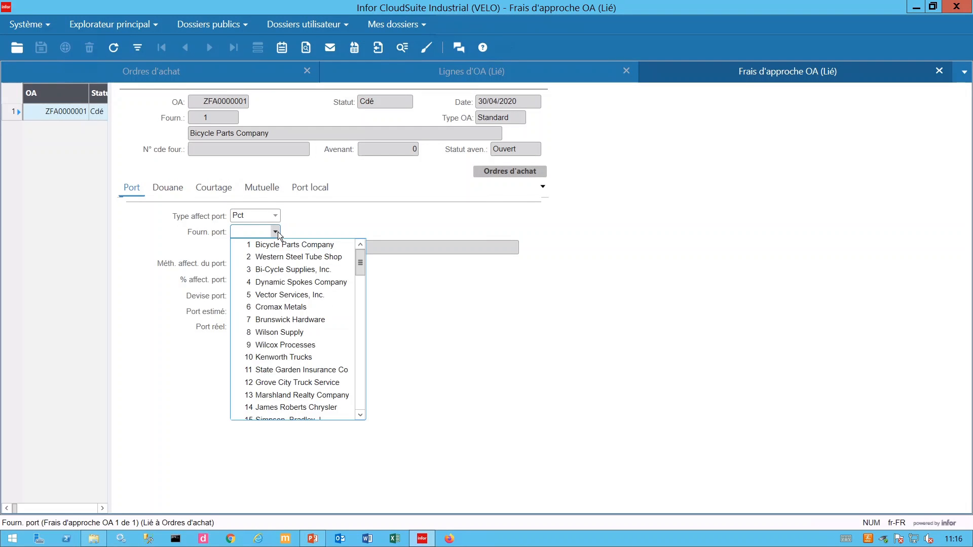
{"action": "left_click", "coordinate": [276, 257]}
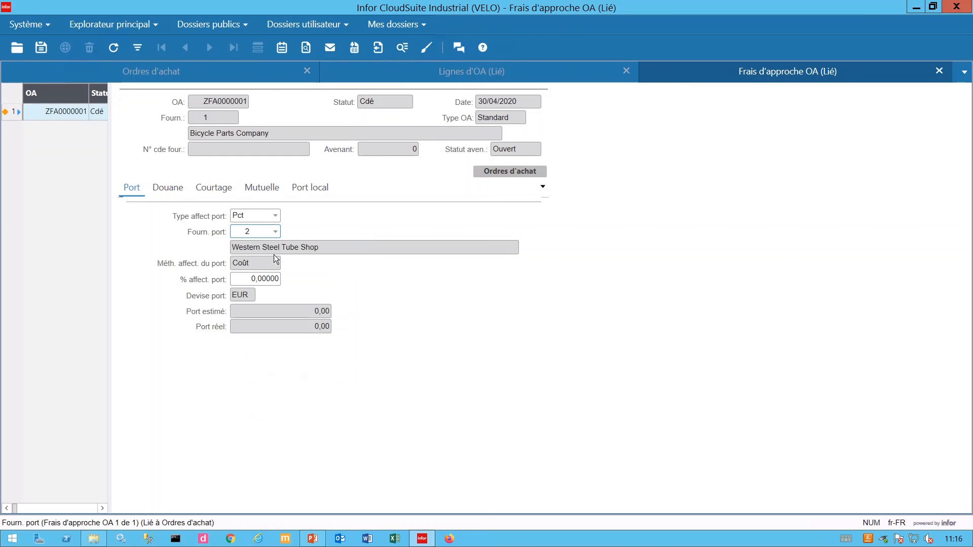
{"action": "left_click", "coordinate": [245, 278]}
{"action": "type", "text": "10"}
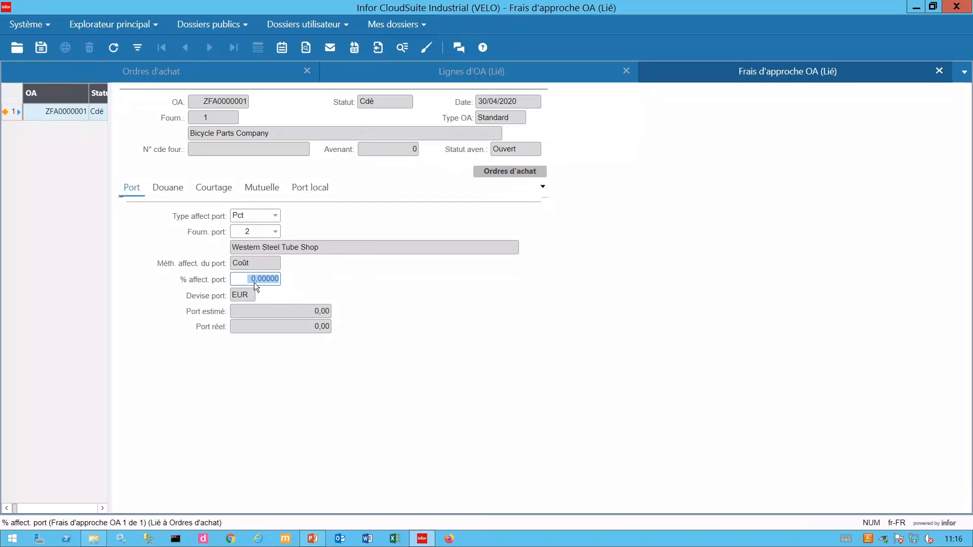
{"action": "key", "text": "Tab"}
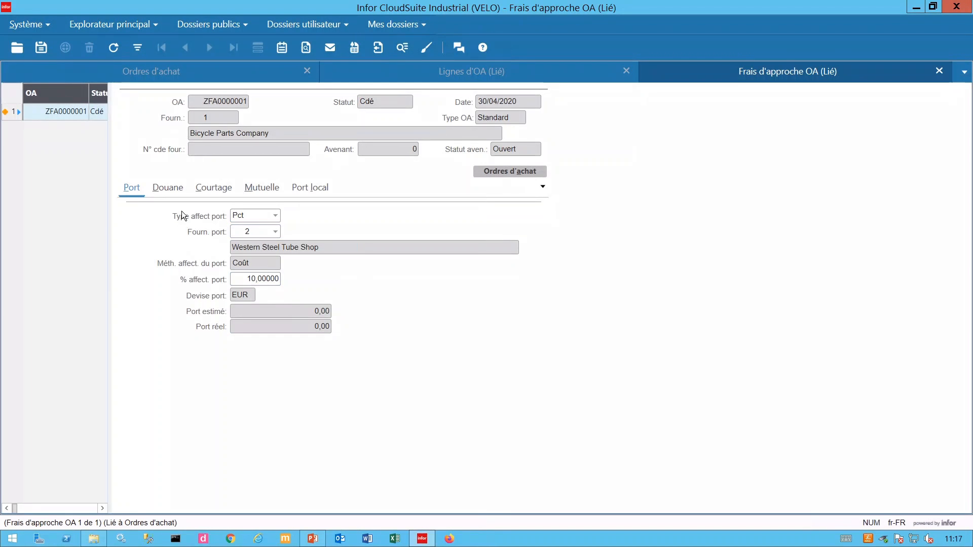
Assign the customs duty (Douane) to supplier 2, Western Steel Tube Shop, with an allocation percentage of 10, and save the landed costs
{"action": "left_click", "coordinate": [174, 193]}
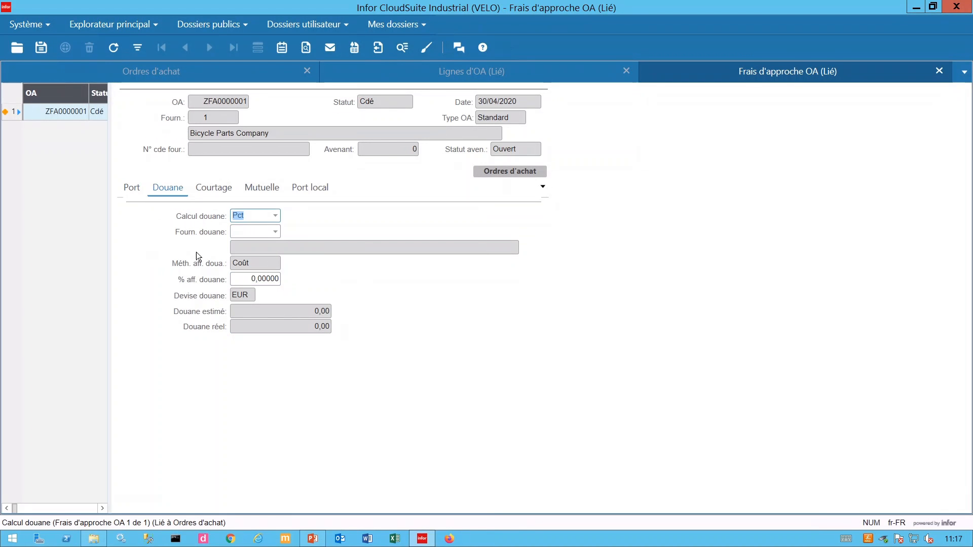
{"action": "left_click", "coordinate": [278, 232]}
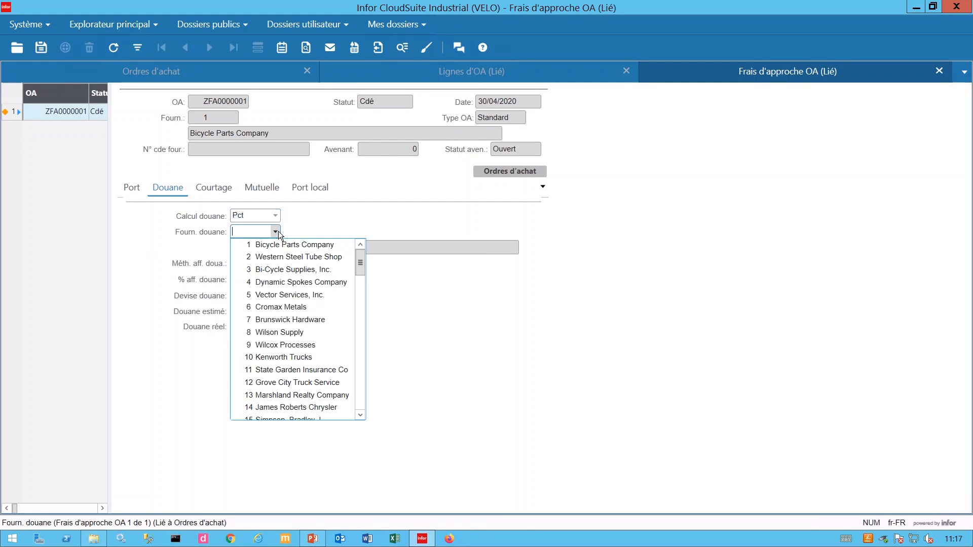
{"action": "left_click", "coordinate": [275, 255]}
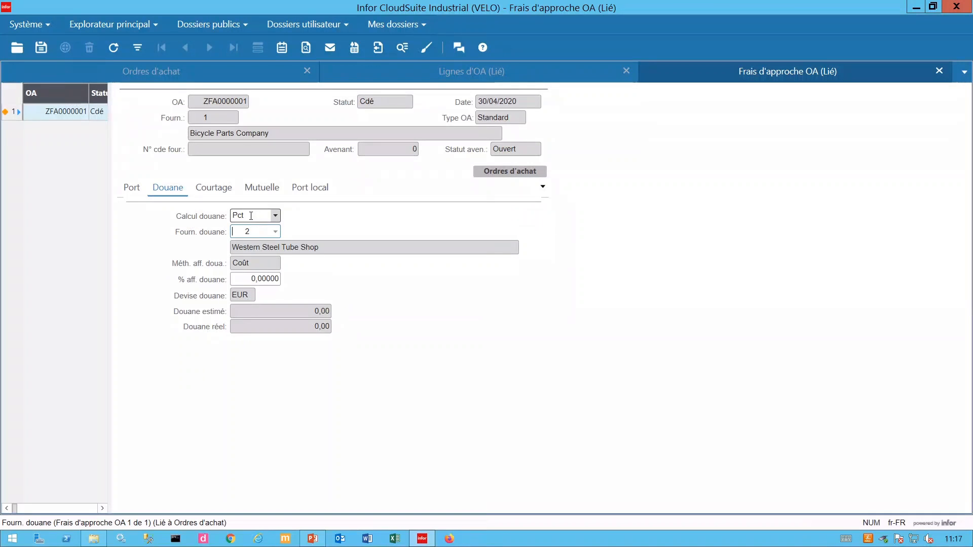
{"action": "left_click", "coordinate": [261, 284]}
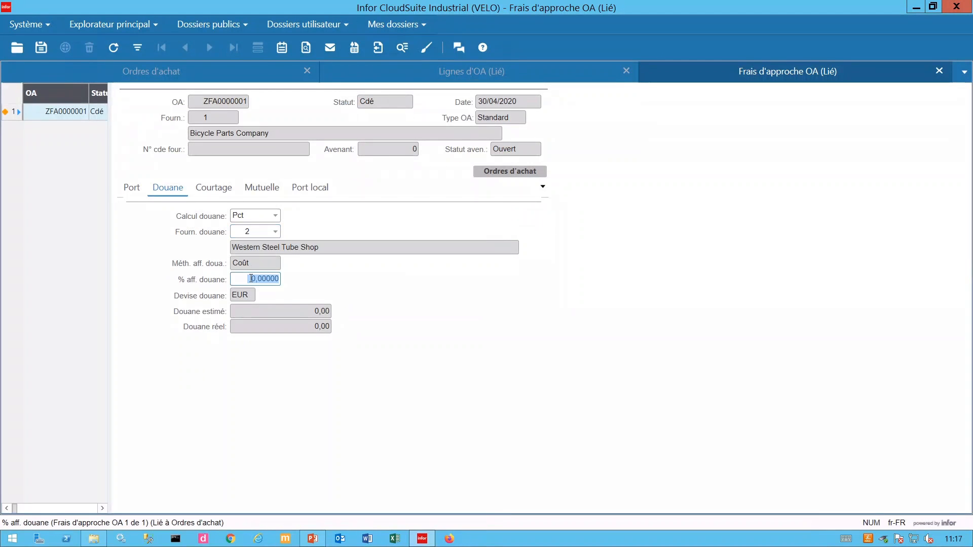
{"action": "type", "text": "10"}
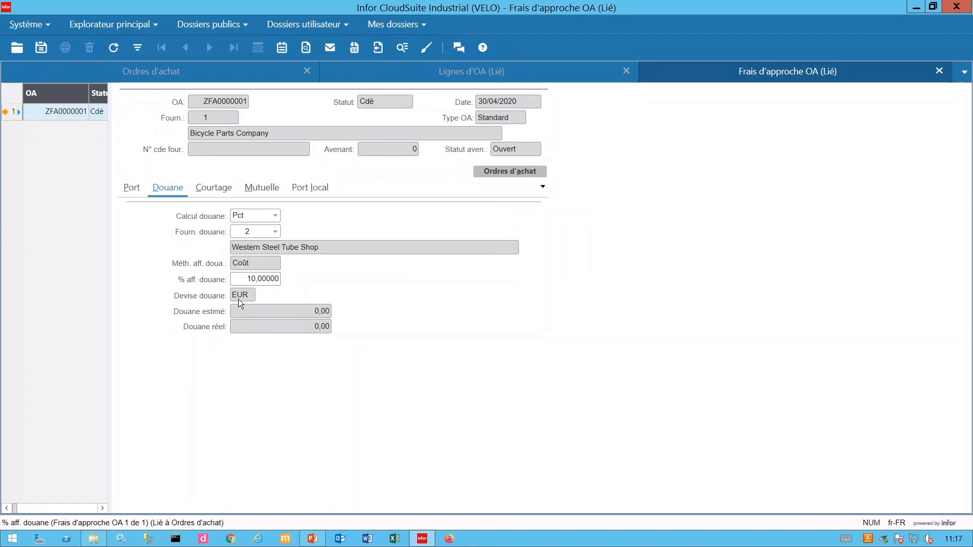
{"action": "left_click", "coordinate": [41, 47]}
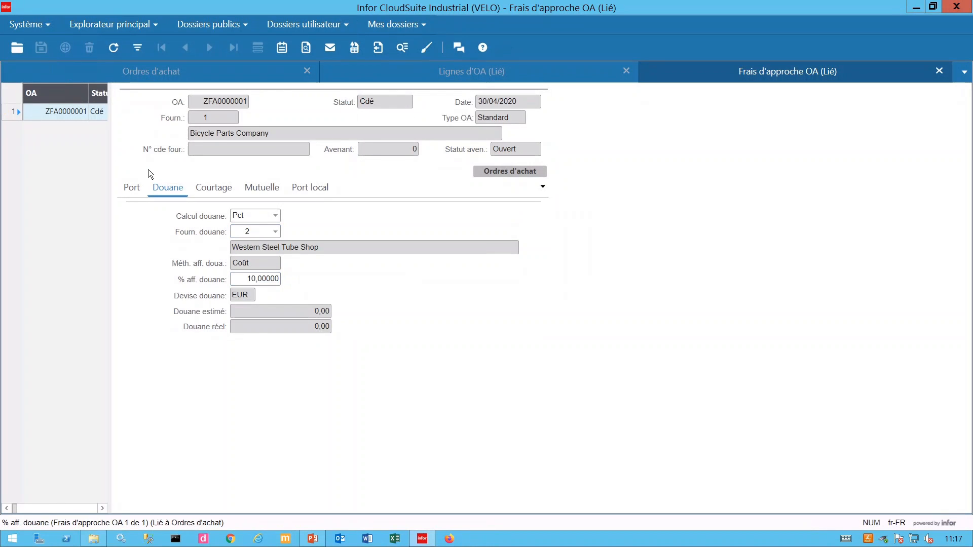
Set brokerage (Courtage) to type Montant, supplier 3 Bi-Cycle Supplies, Inc., method Unités and estimated amount 50, save it and close the landed costs form
{"action": "left_click", "coordinate": [214, 190]}
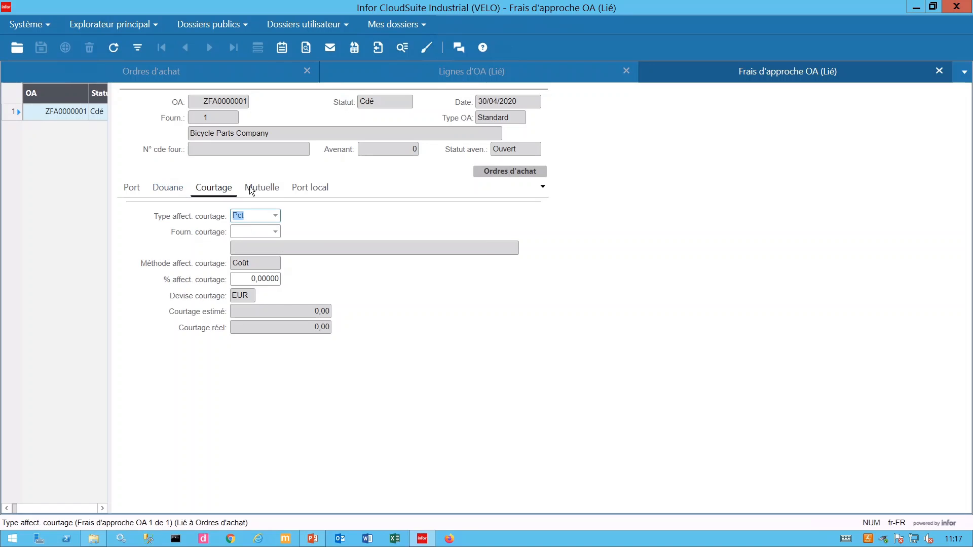
{"action": "left_click", "coordinate": [275, 216]}
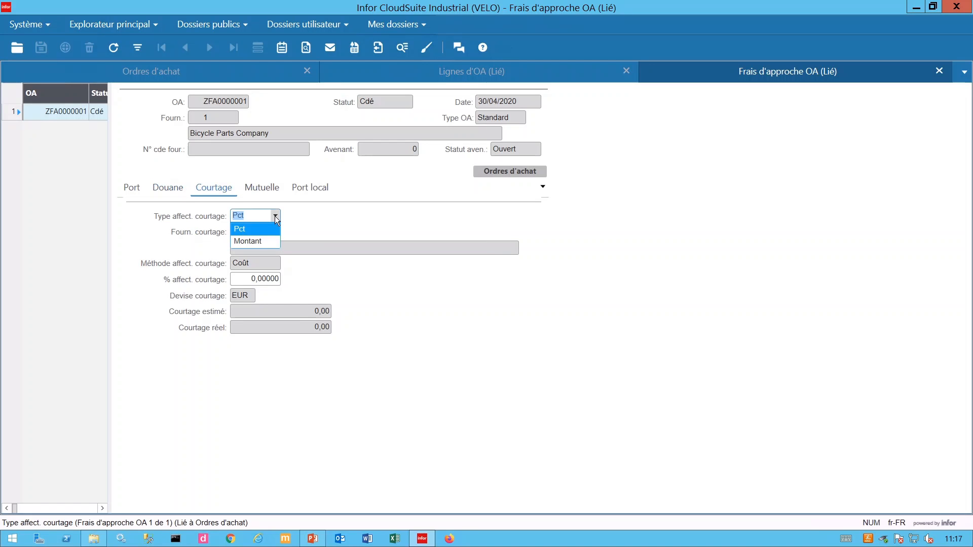
{"action": "left_click", "coordinate": [253, 241]}
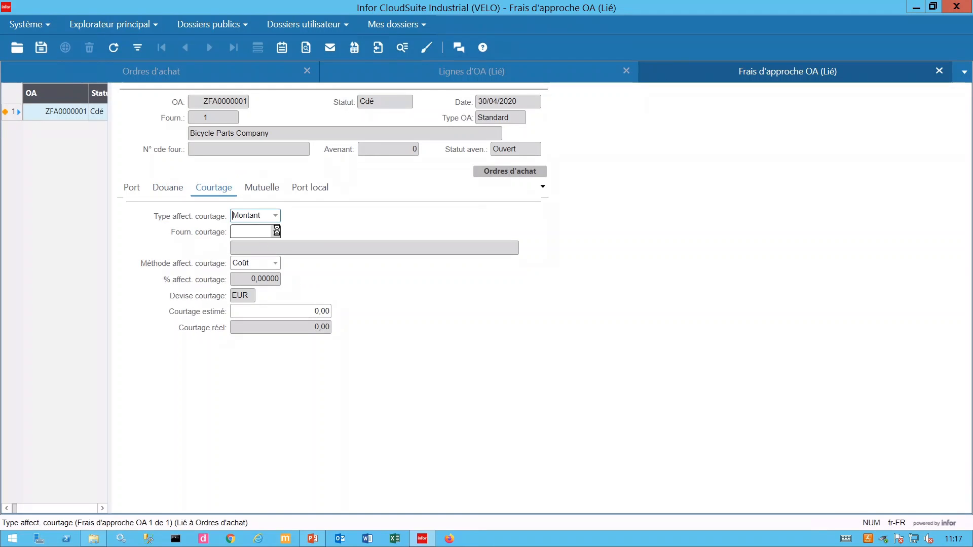
{"action": "left_click", "coordinate": [267, 269]}
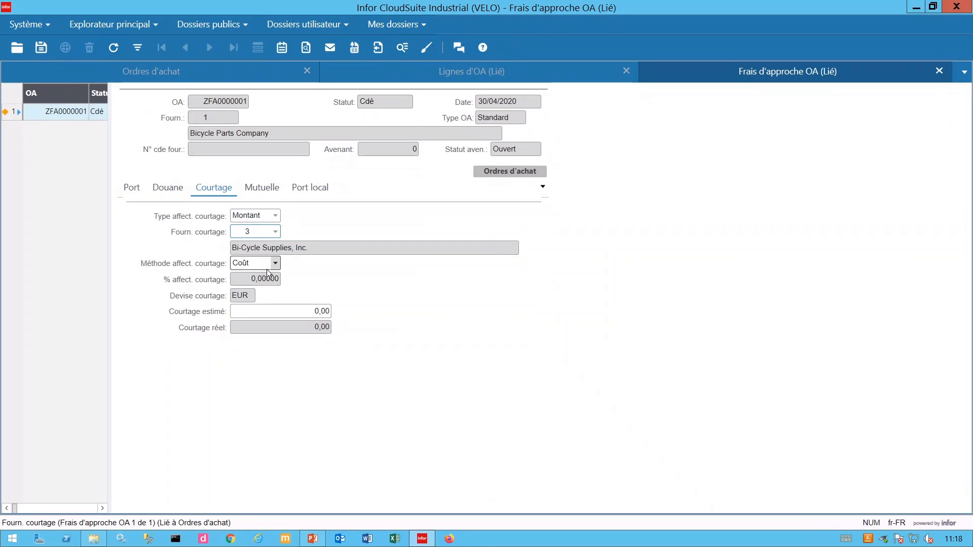
{"action": "left_click", "coordinate": [267, 269]}
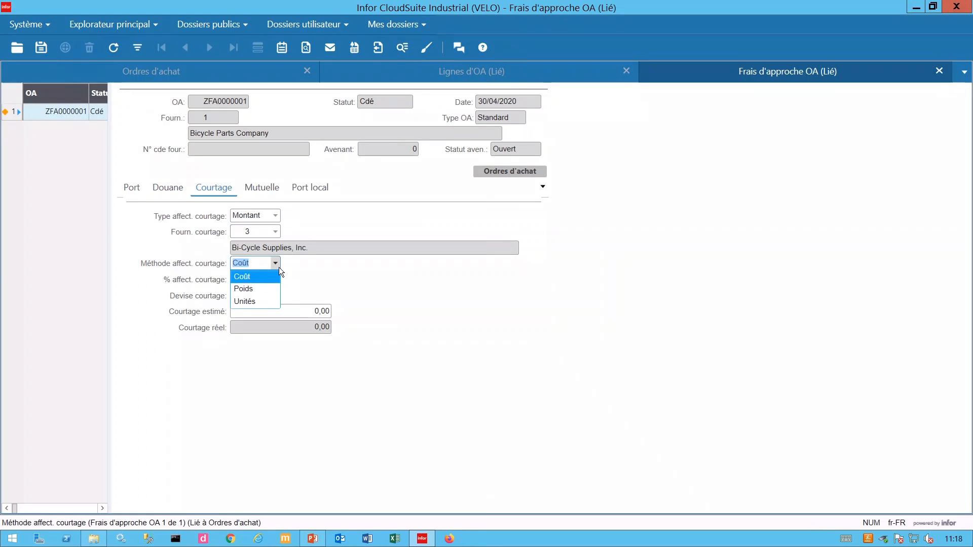
{"action": "left_click", "coordinate": [249, 300]}
{"action": "left_click_drag", "start_coordinate": [293, 310], "coordinate": [329, 312]}
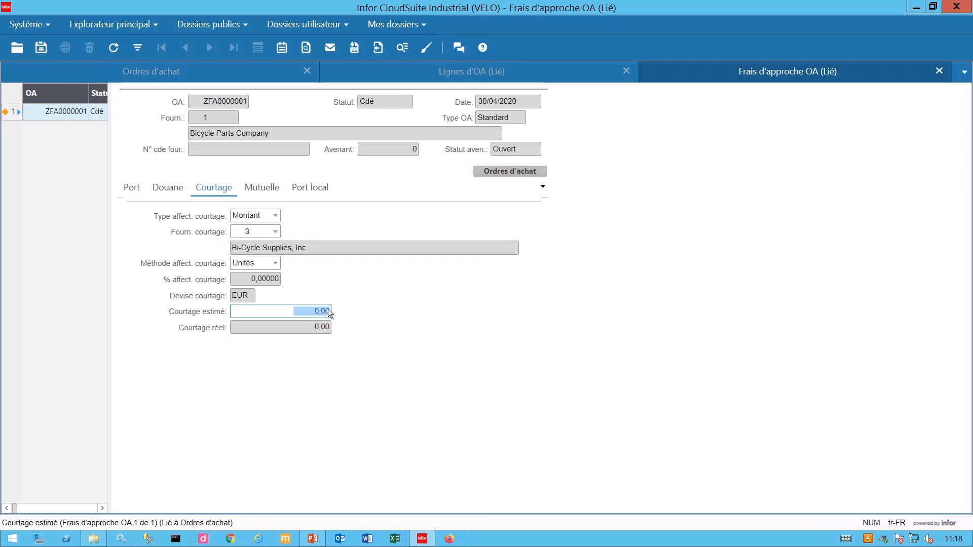
{"action": "type", "text": "50"}
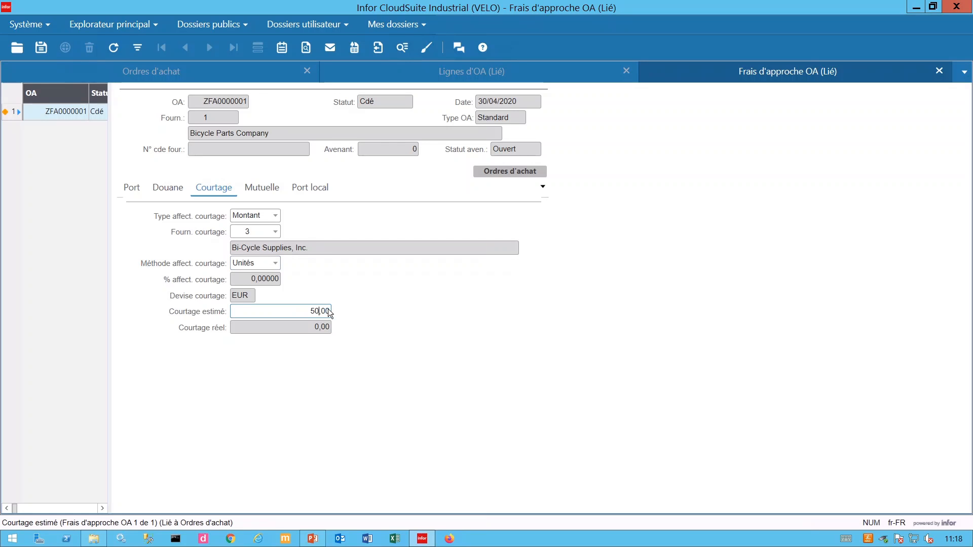
{"action": "left_click", "coordinate": [42, 49]}
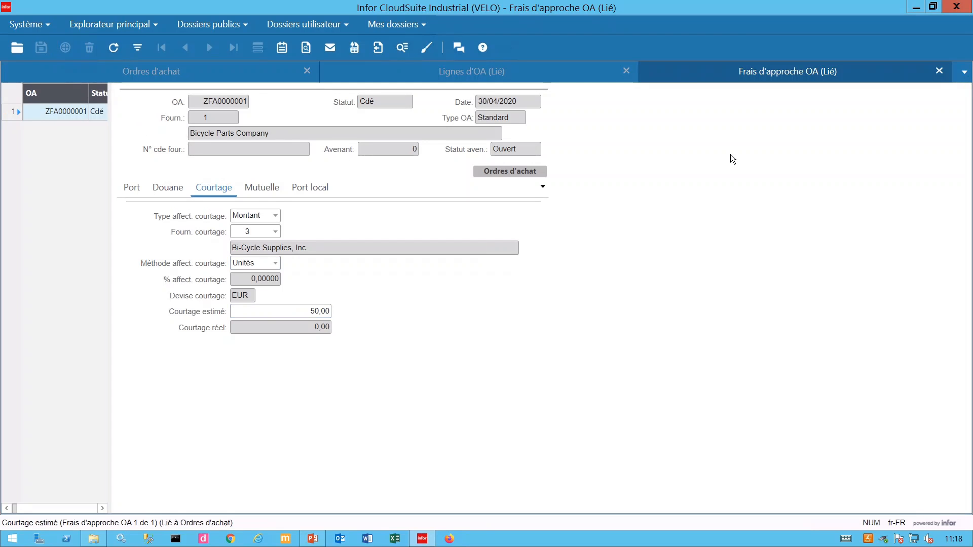
{"action": "left_click", "coordinate": [939, 71]}
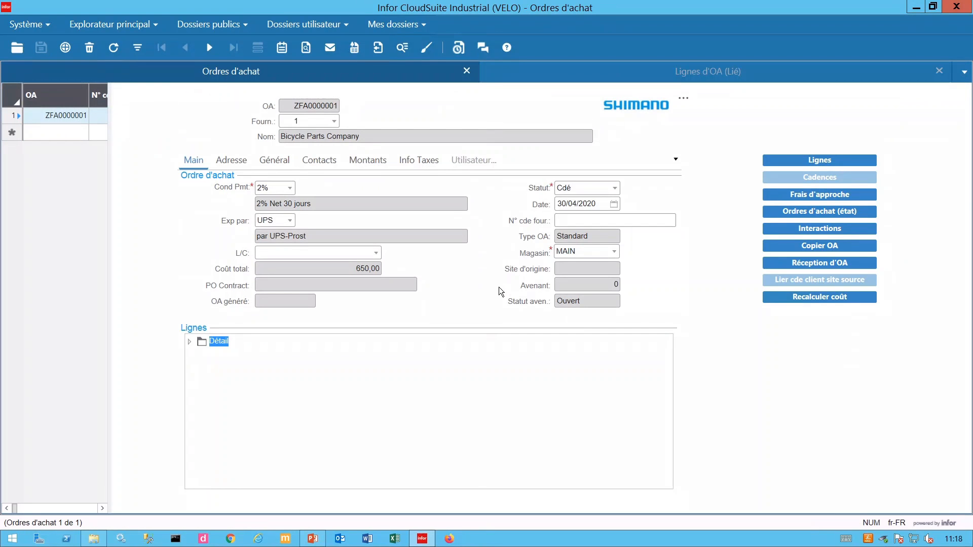
{"action": "right_click", "coordinate": [138, 119]}
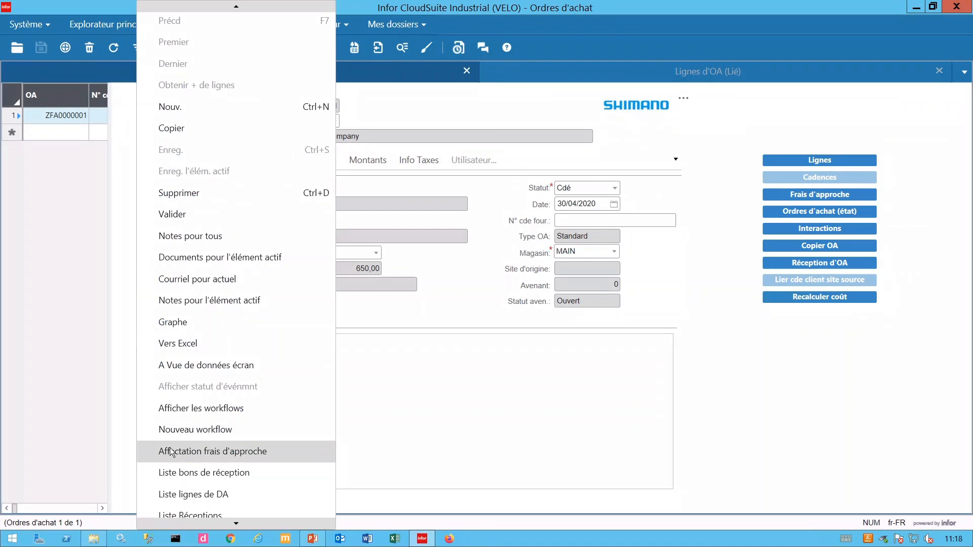
{"action": "left_click", "coordinate": [474, 280]}
{"action": "right_click", "coordinate": [474, 280]}
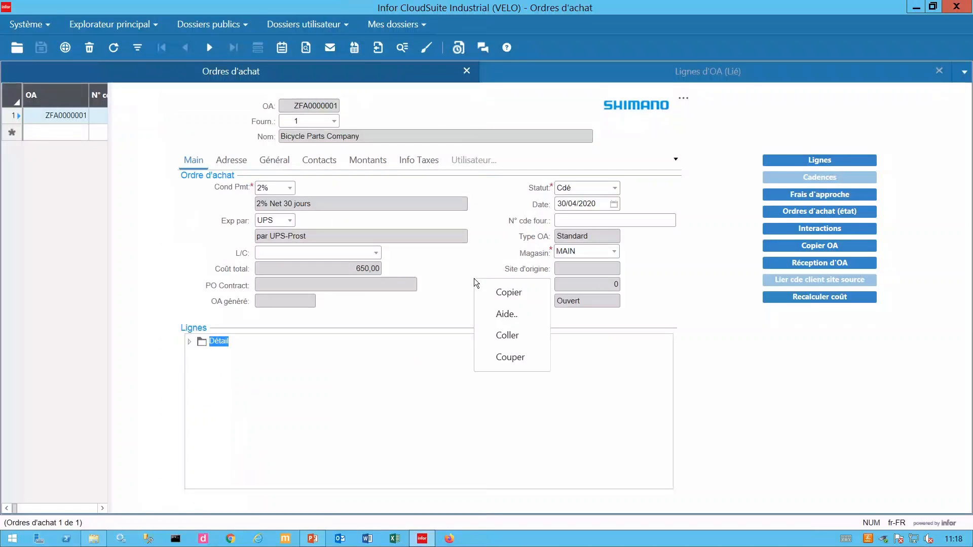
{"action": "right_click", "coordinate": [147, 244]}
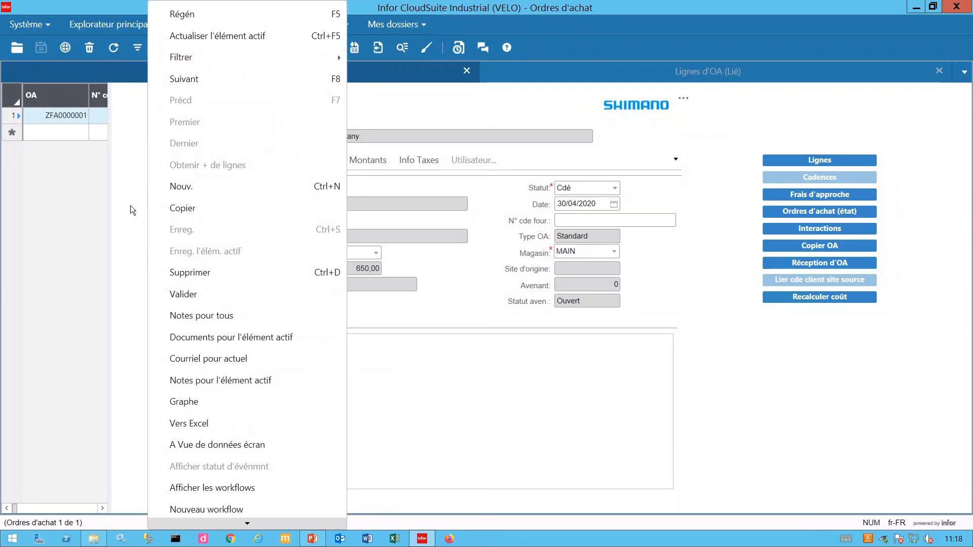
{"action": "left_click", "coordinate": [132, 76]}
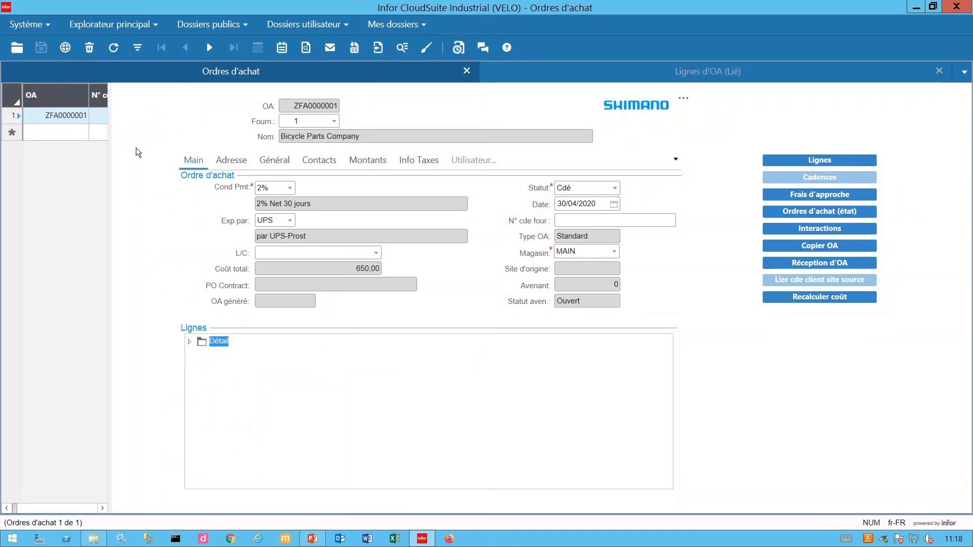
Run the landed cost allocation (Affectation frais d'approche) on the ZFA purchase order and acknowledge its completion
{"action": "left_click", "coordinate": [47, 29]}
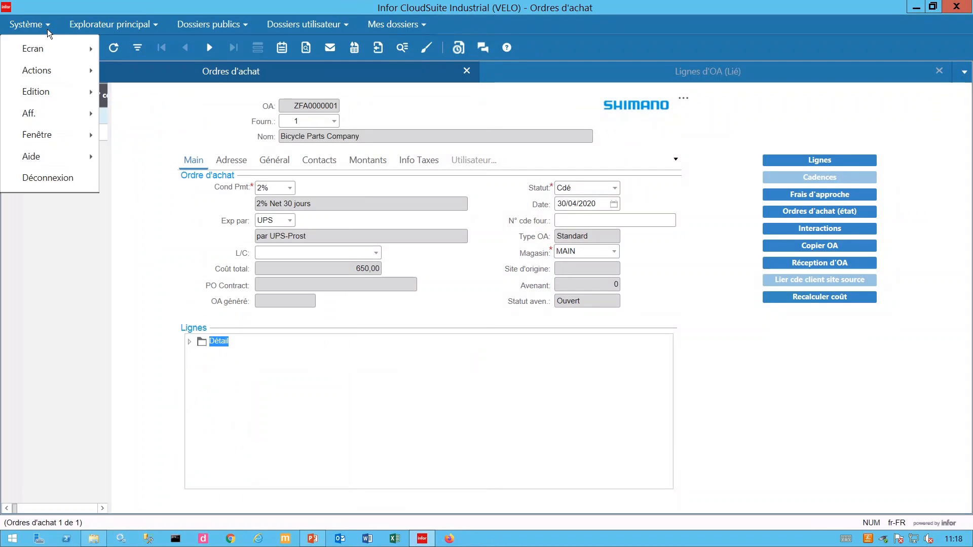
{"action": "mouse_move", "coordinate": [61, 72]}
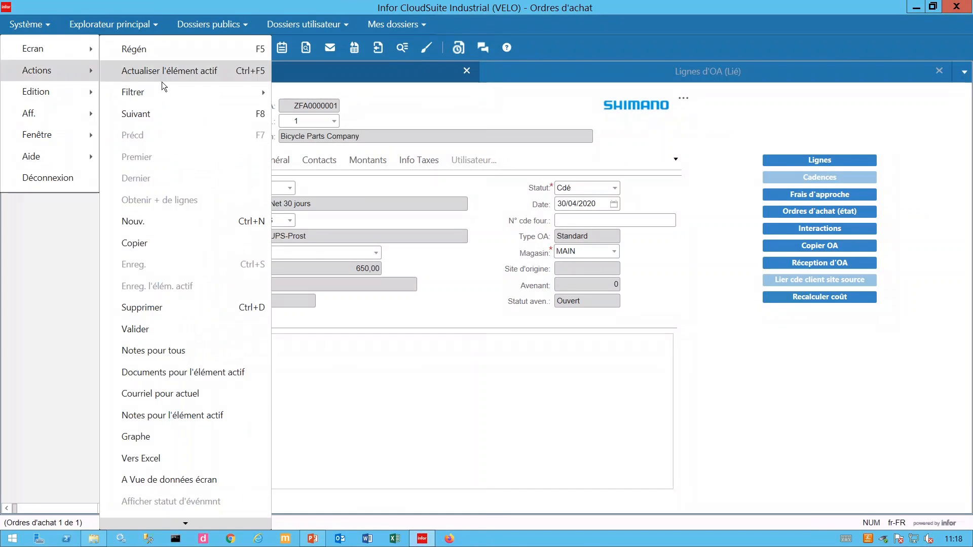
{"action": "mouse_move", "coordinate": [202, 524]}
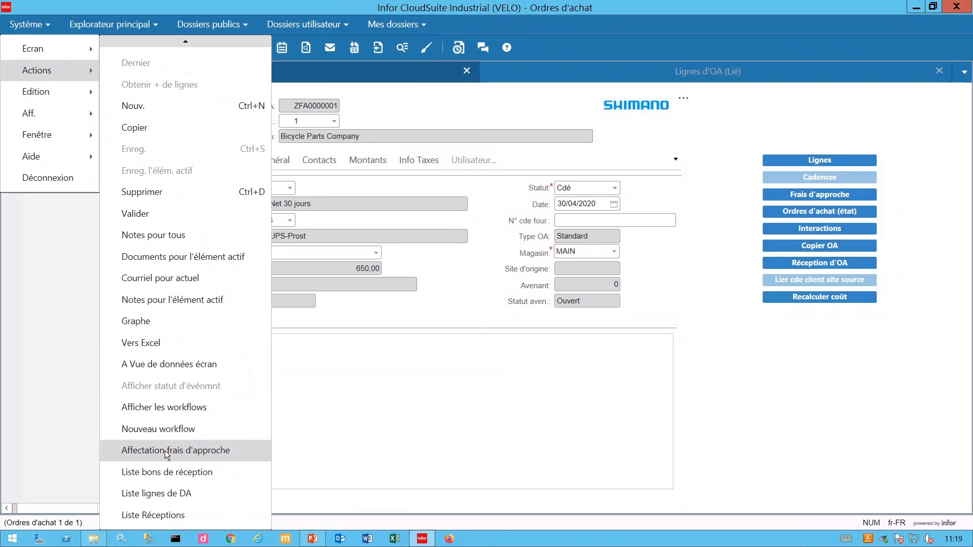
{"action": "left_click", "coordinate": [167, 451]}
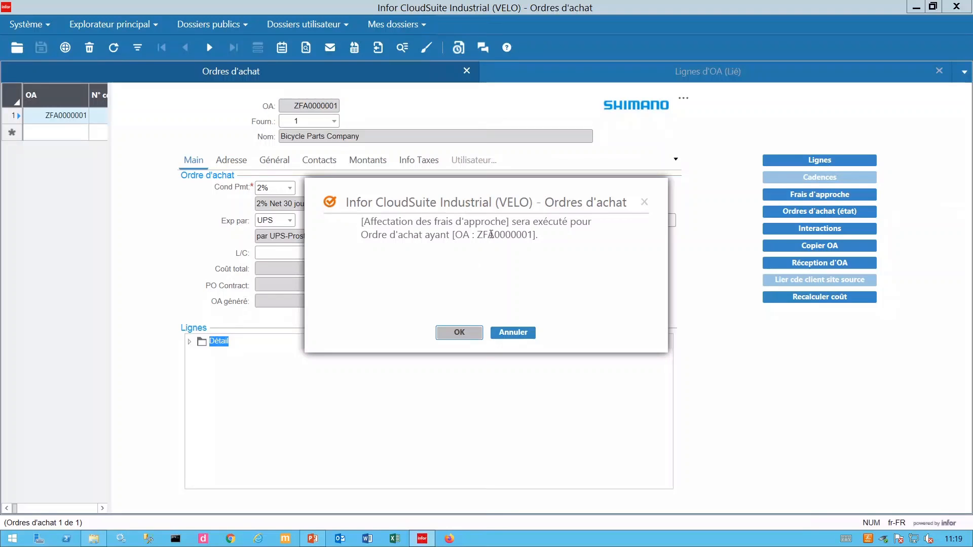
{"action": "left_click", "coordinate": [458, 333]}
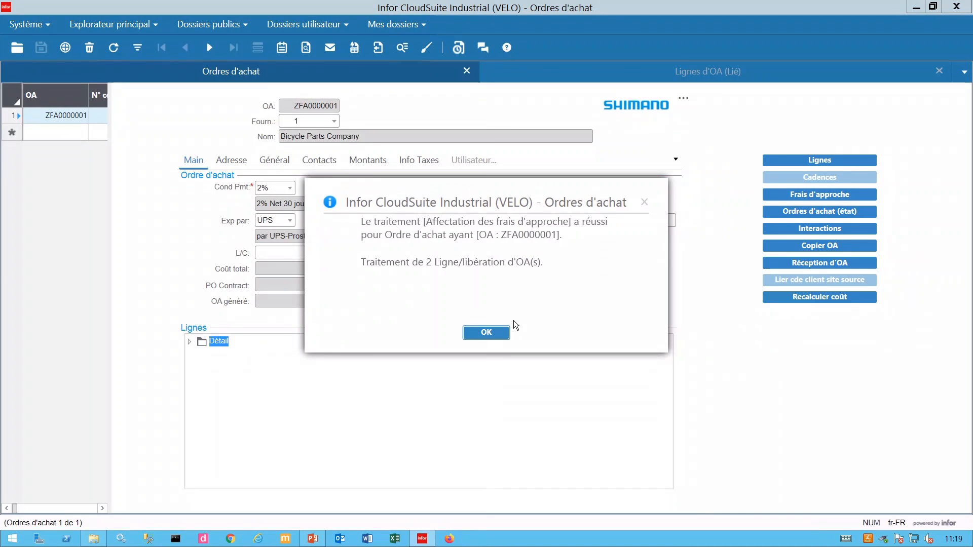
{"action": "left_click", "coordinate": [493, 339]}
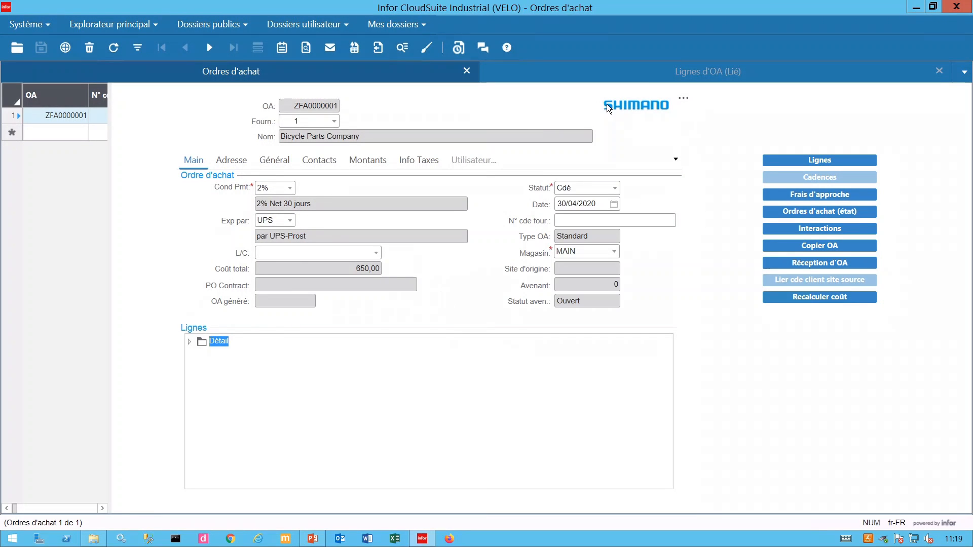
Show the purchase order lines as a full grid and refresh them to examine the allocated freight, customs and brokerage costs per item
{"action": "left_click", "coordinate": [682, 69]}
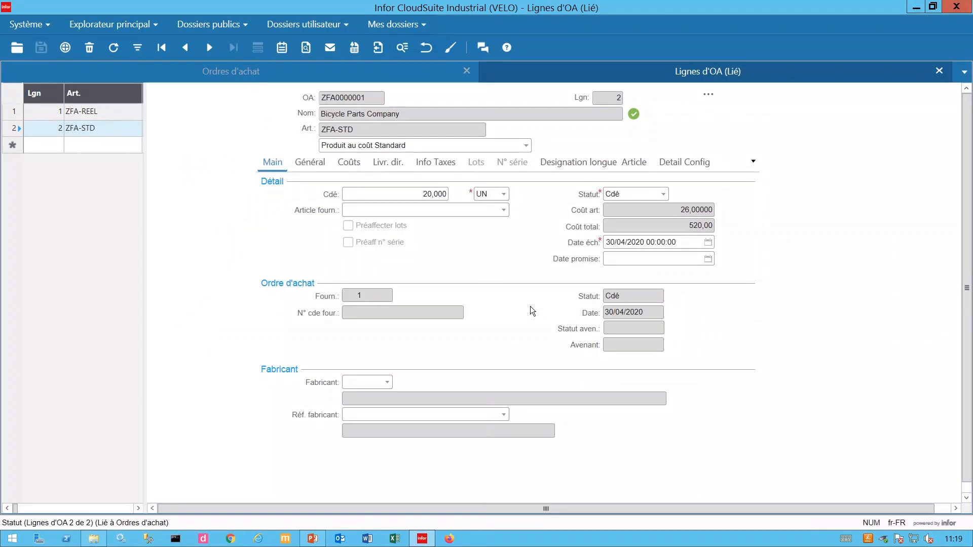
{"action": "key", "text": "ctrl+g"}
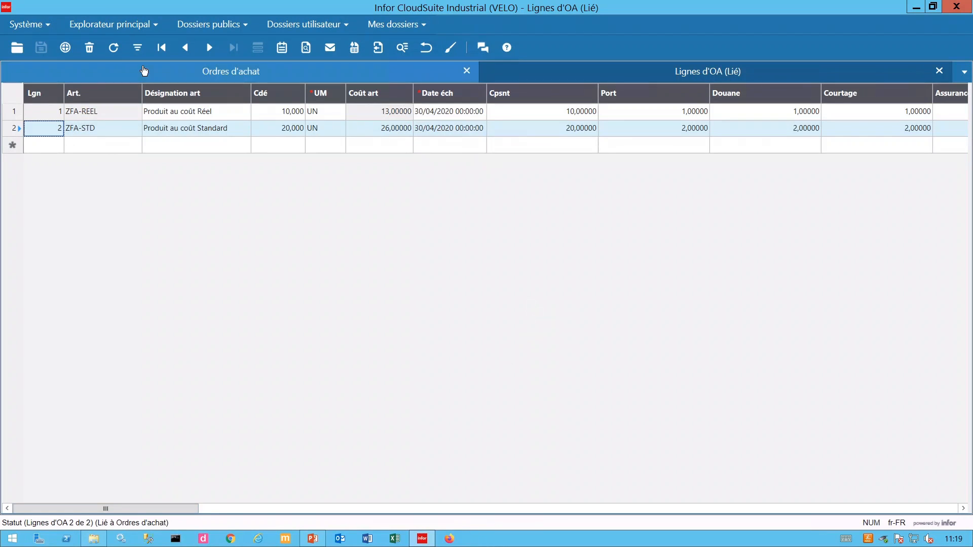
{"action": "left_click", "coordinate": [113, 48]}
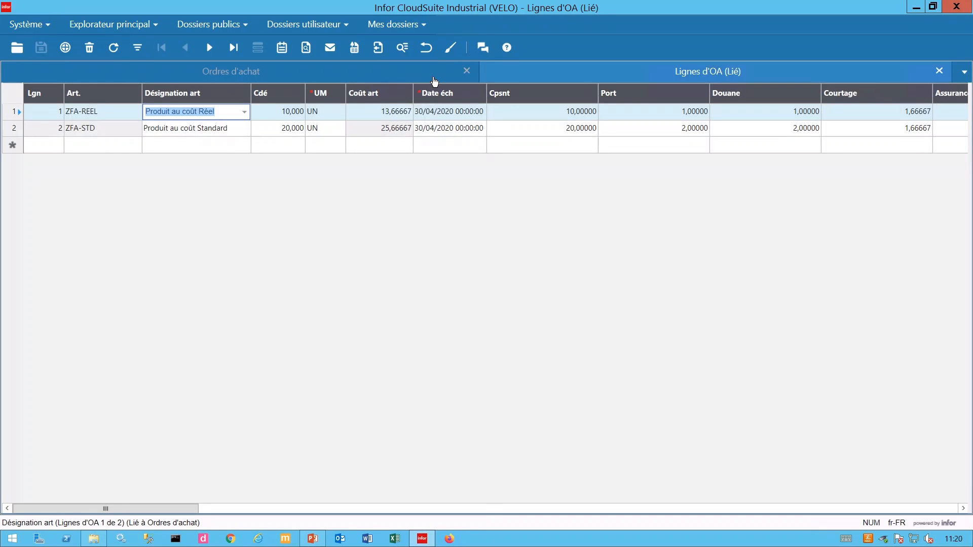
Review the brokerage (Courtage) settings in the purchase order's landed costs, close them and return to the order lines
{"action": "left_click", "coordinate": [408, 77]}
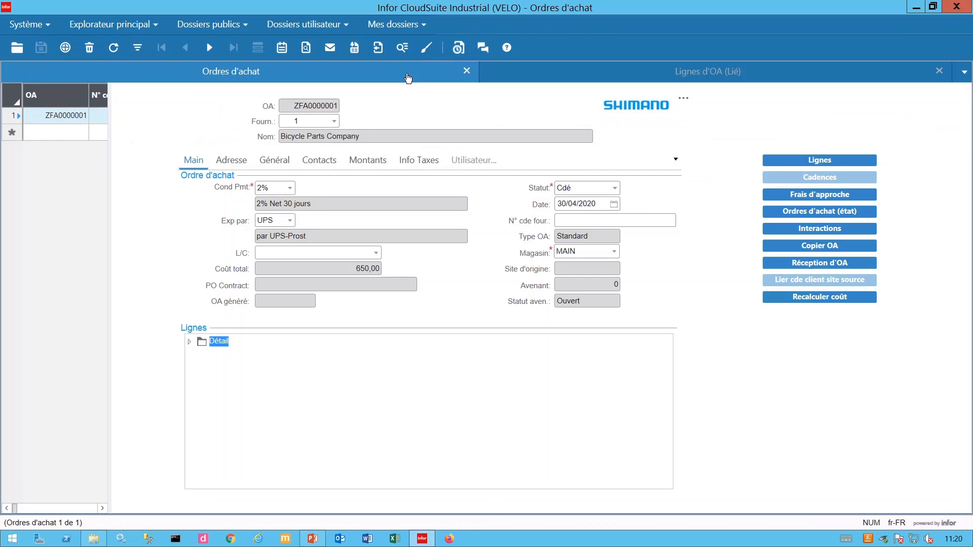
{"action": "left_click", "coordinate": [788, 196]}
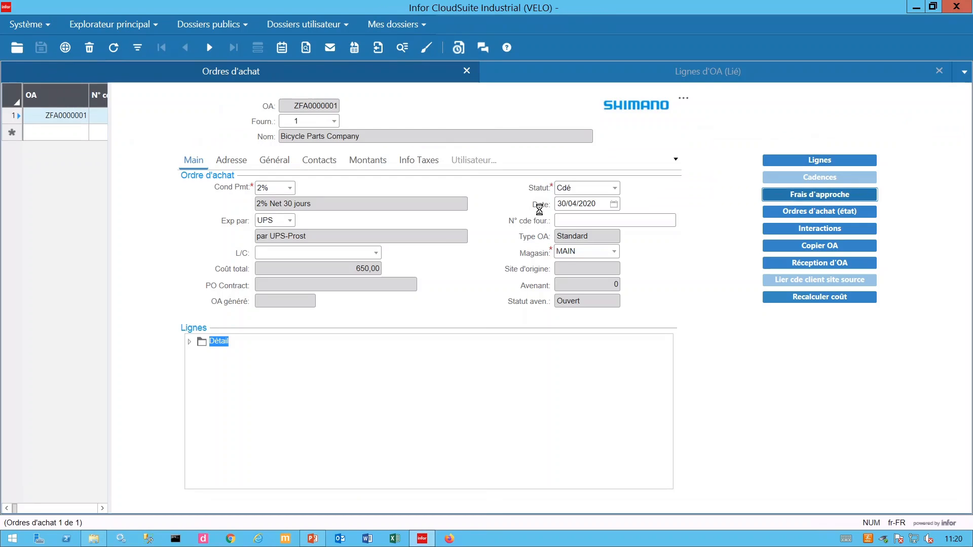
{"action": "left_click", "coordinate": [230, 191]}
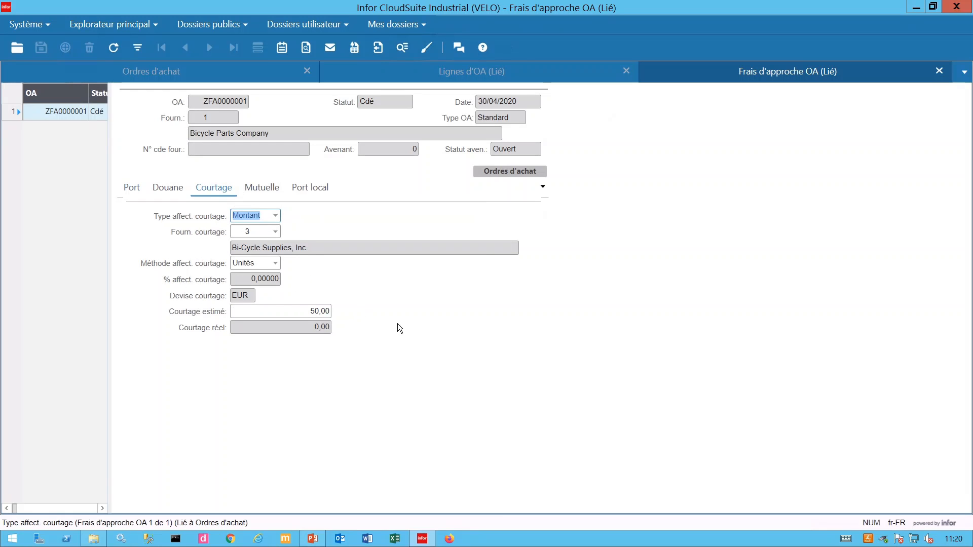
{"action": "left_click", "coordinate": [938, 72]}
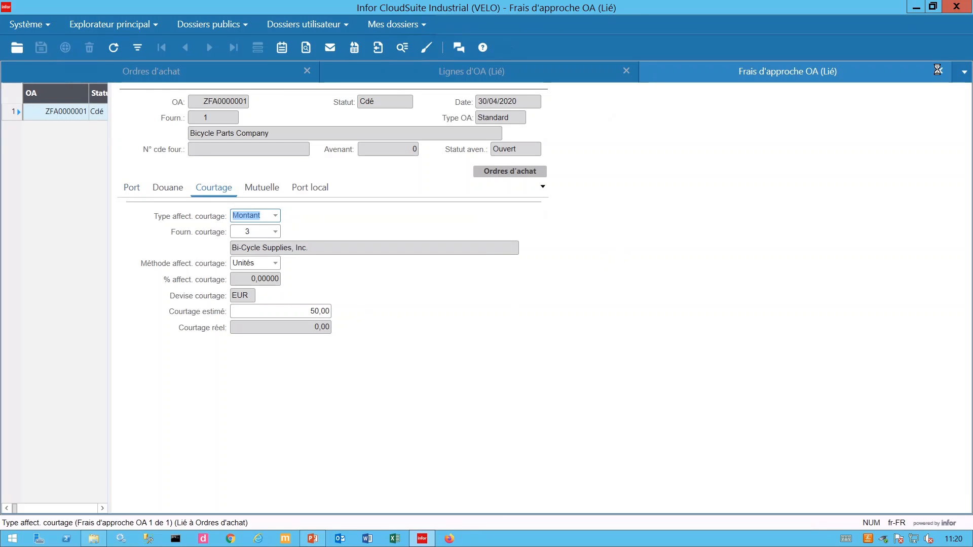
{"action": "left_click", "coordinate": [714, 70]}
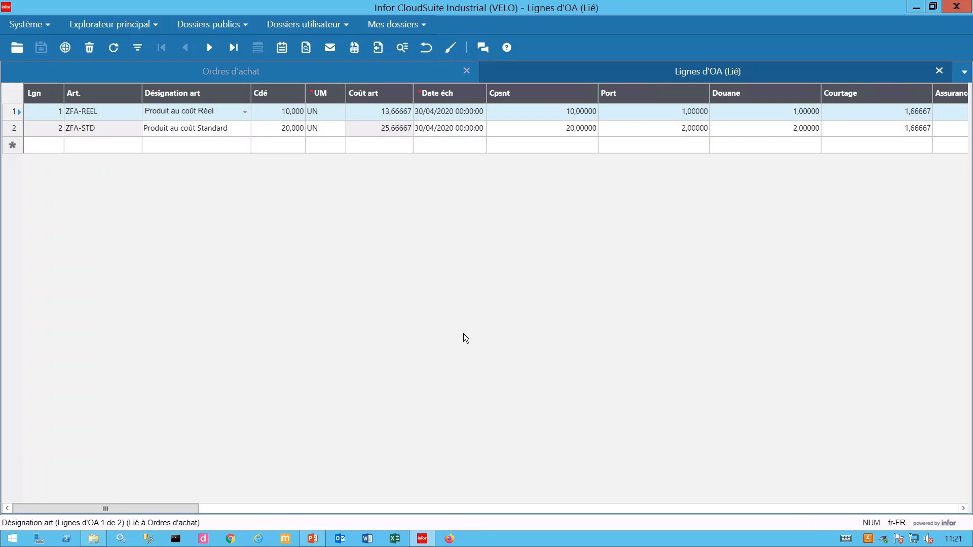
Reopen the purchase order's landed costs and view the allocation methods available for brokerage (Courtage)
{"action": "left_click", "coordinate": [330, 72]}
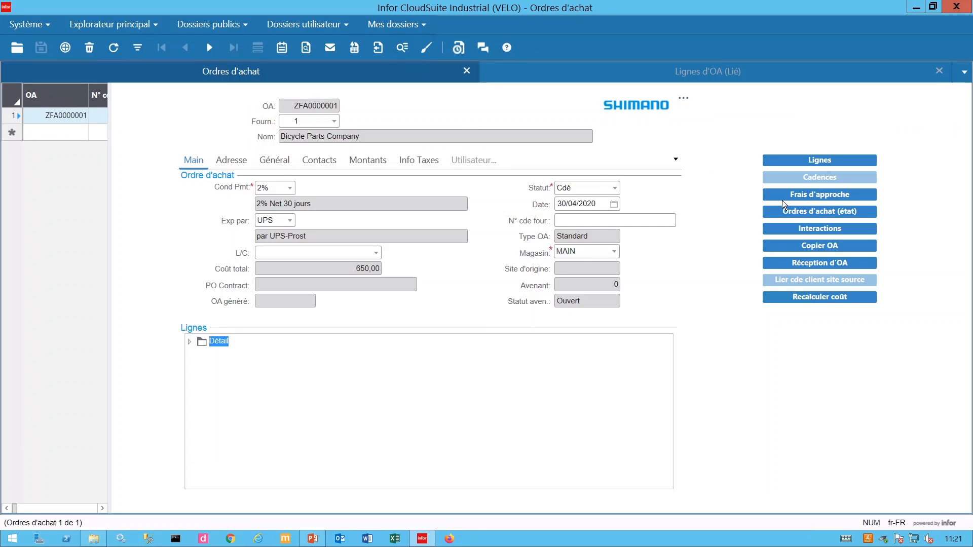
{"action": "left_click", "coordinate": [815, 195]}
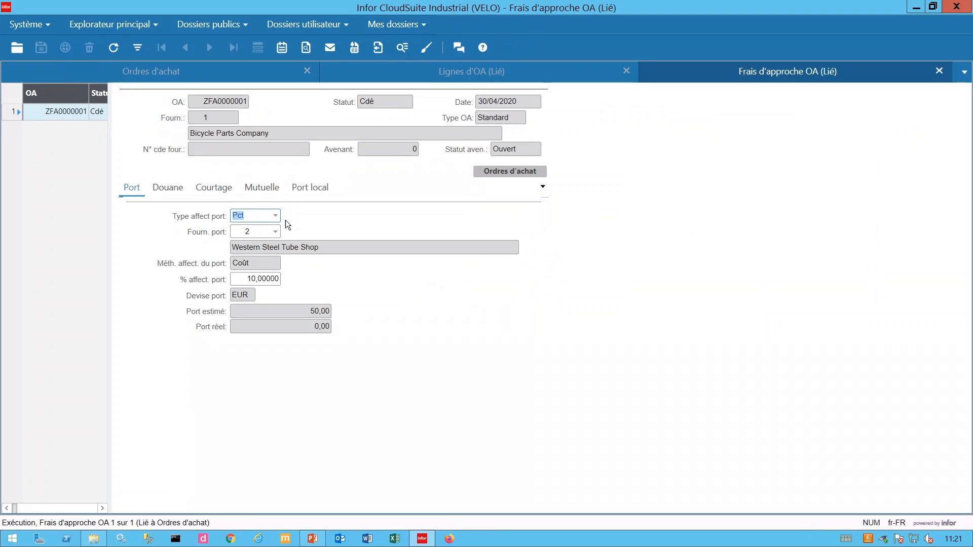
{"action": "left_click", "coordinate": [213, 189]}
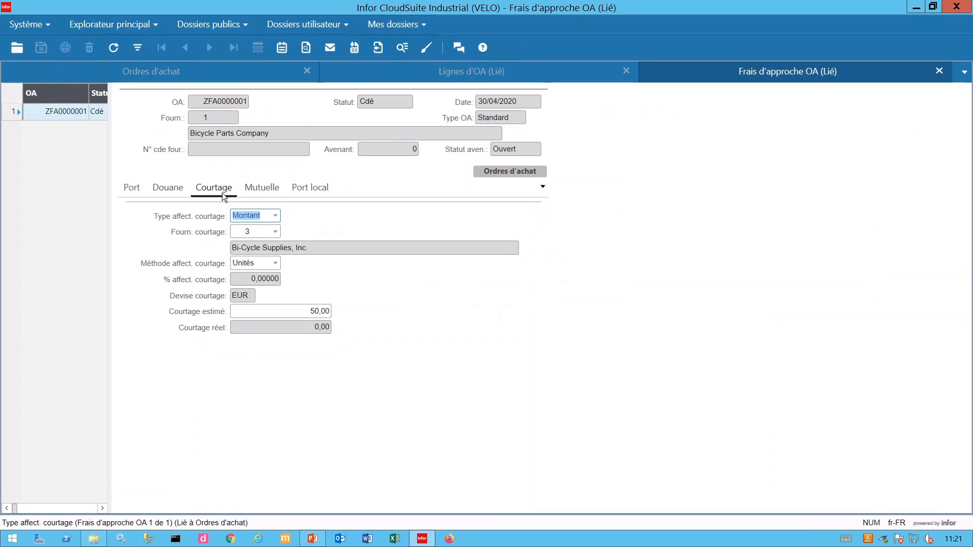
{"action": "left_click", "coordinate": [276, 264]}
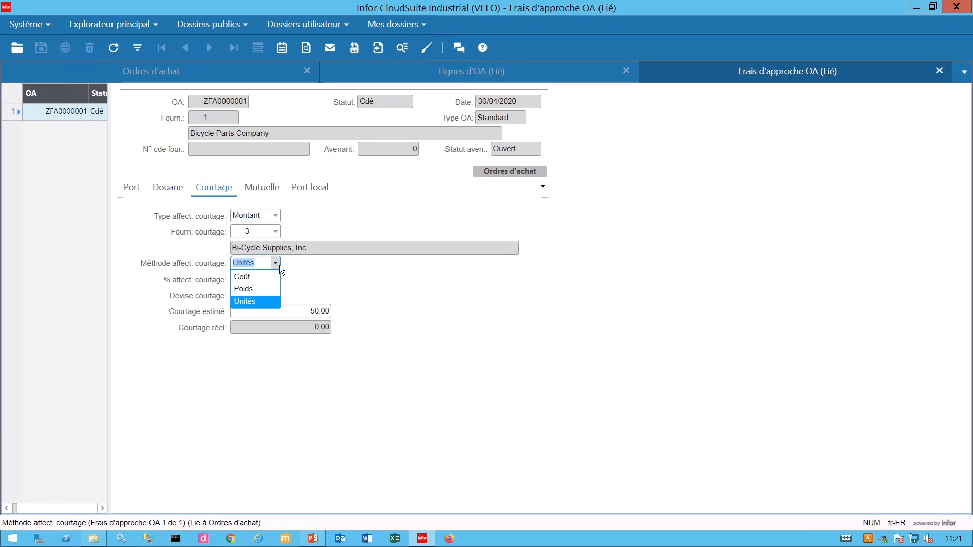
{"action": "left_click", "coordinate": [347, 277]}
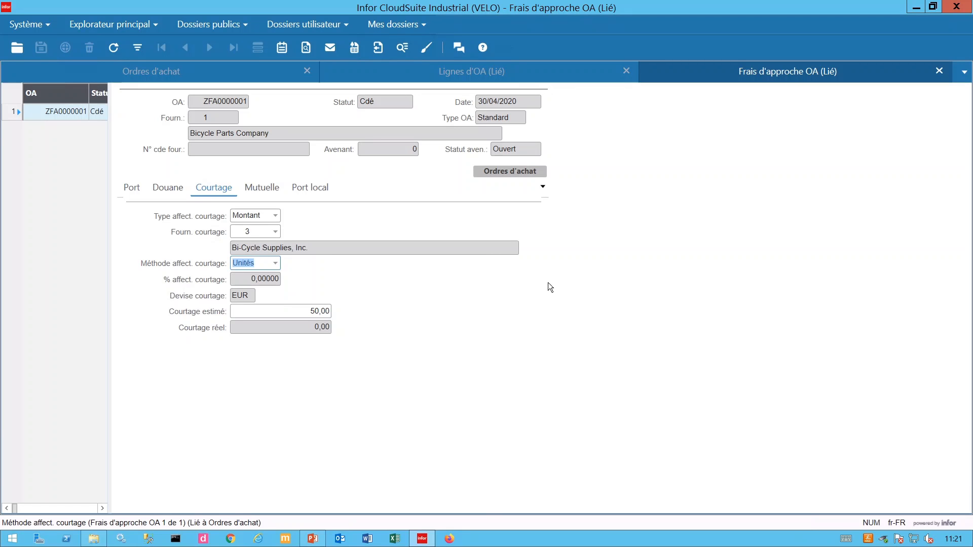
Close the landed costs and order lines forms, saving the modified screen layout of the lines form
{"action": "left_click", "coordinate": [939, 72]}
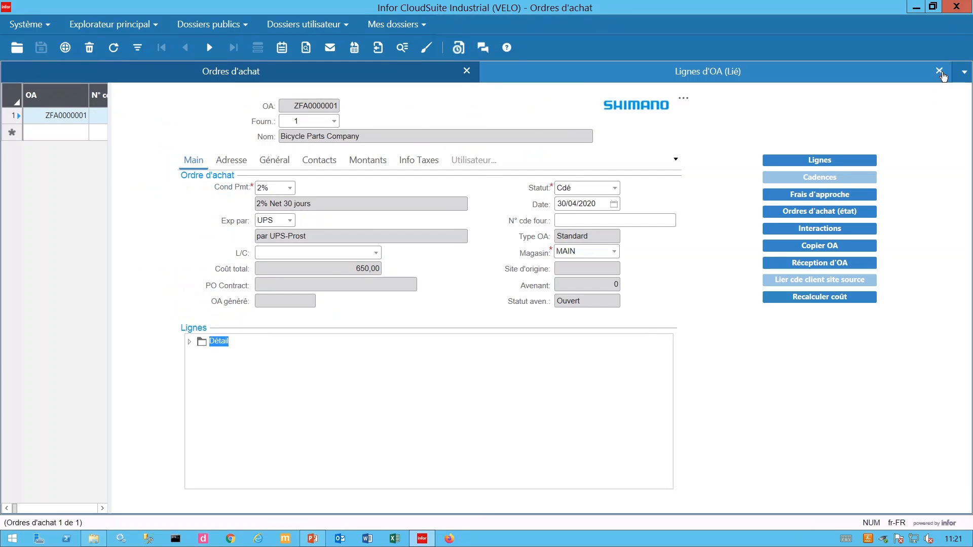
{"action": "left_click", "coordinate": [940, 72]}
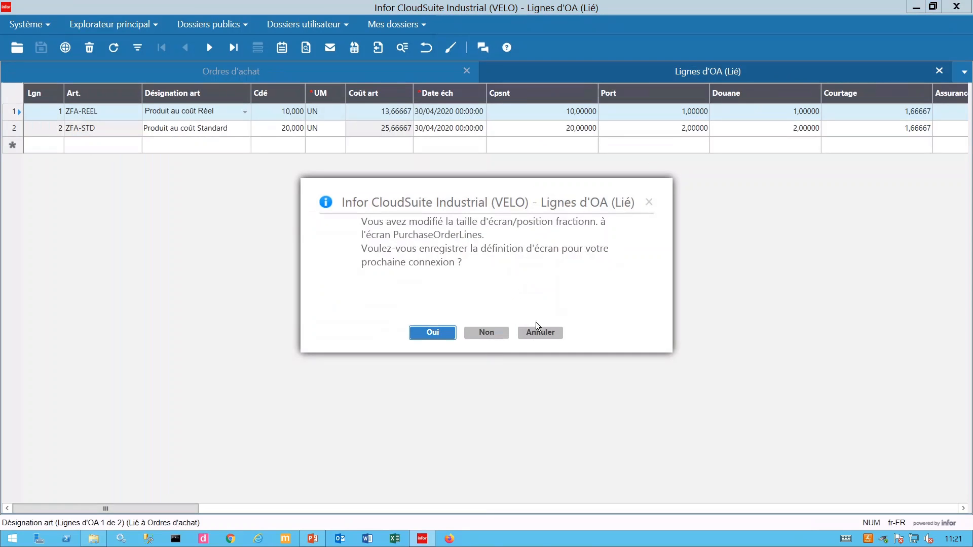
{"action": "left_click", "coordinate": [452, 332]}
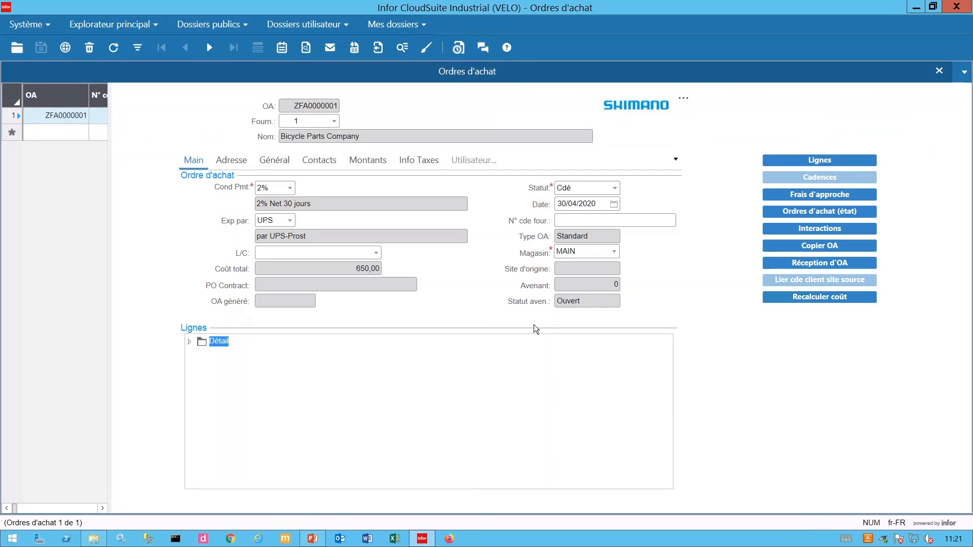
Open the purchase order receipt form (4 - Réception OA) and load the ZFA purchase order from Bicycle Parts Company
{"action": "left_click", "coordinate": [422, 24]}
{"action": "mouse_move", "coordinate": [425, 71]}
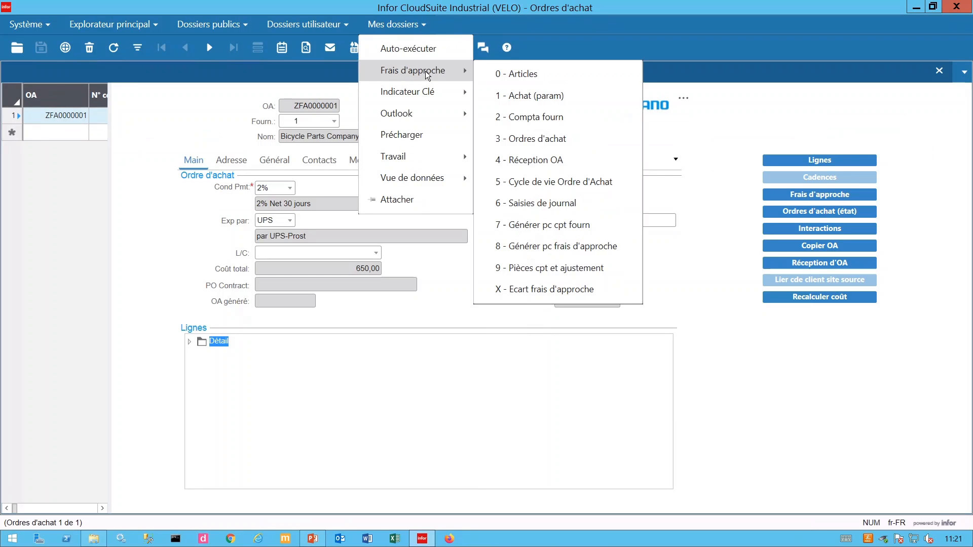
{"action": "left_click", "coordinate": [522, 160]}
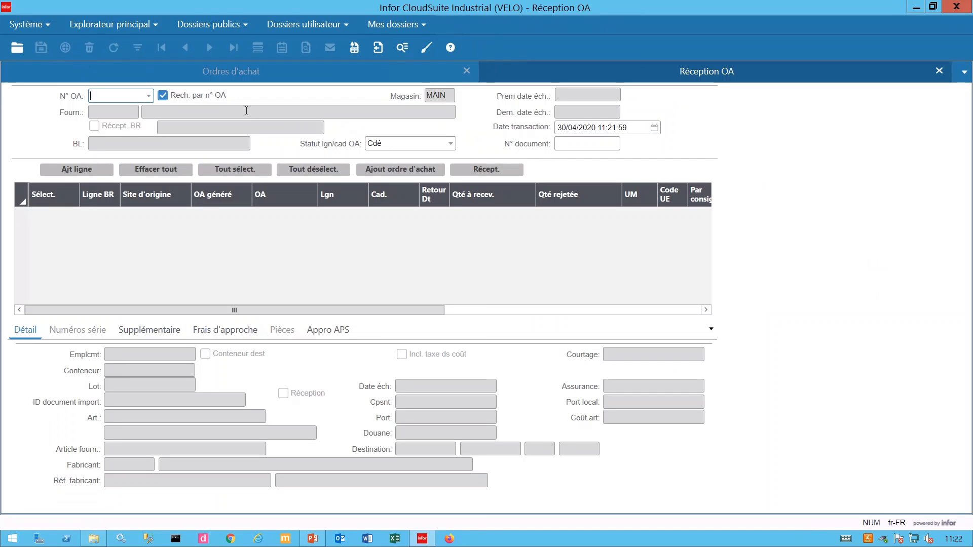
{"action": "type", "text": "ZFA"}
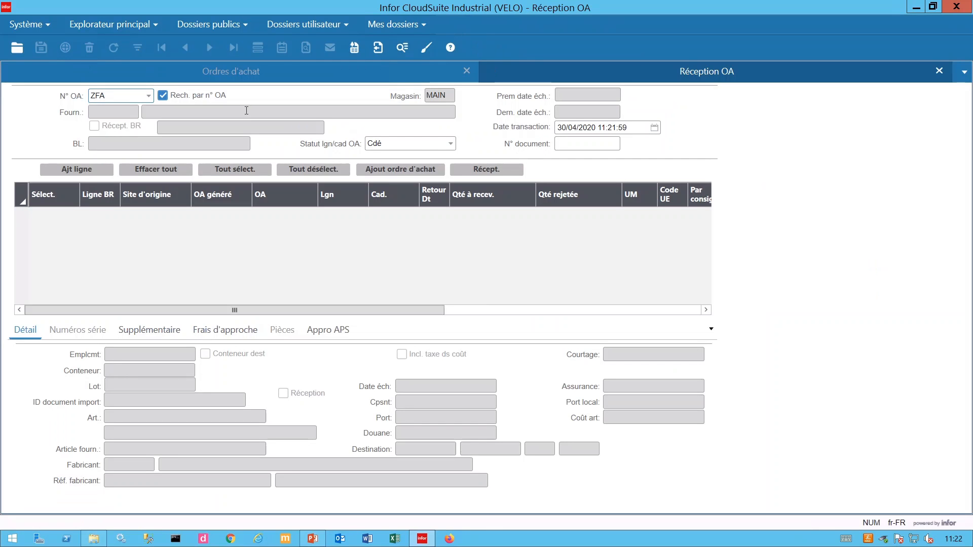
{"action": "left_click", "coordinate": [150, 95]}
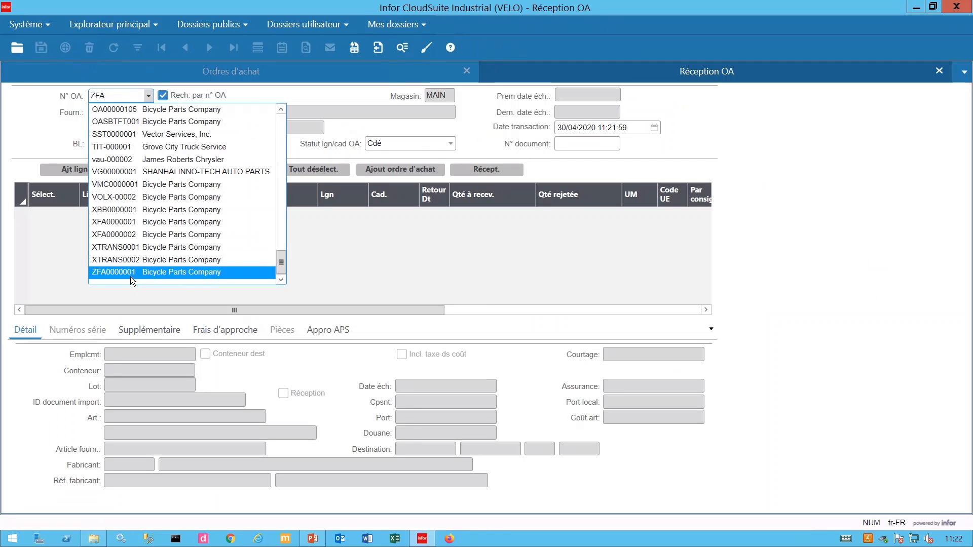
{"action": "left_click", "coordinate": [130, 274]}
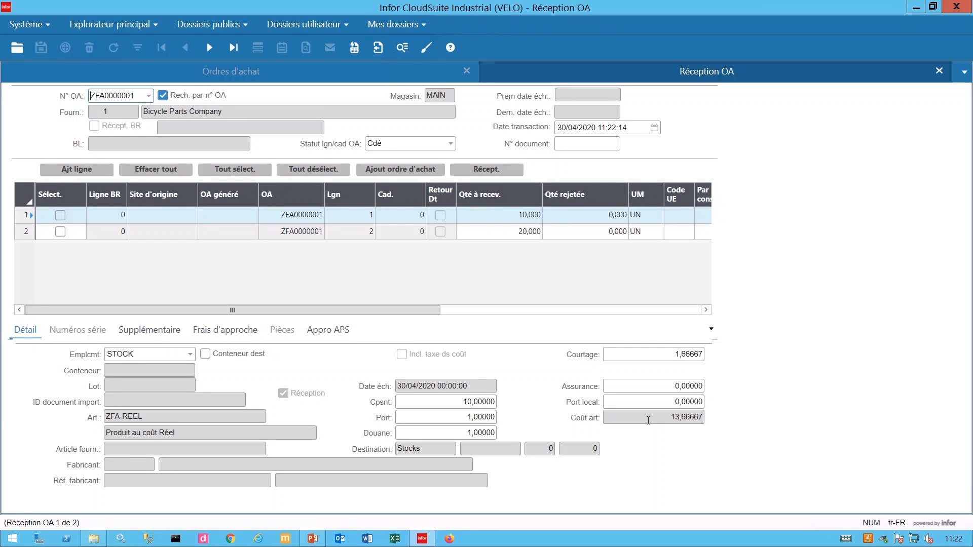
Examine the item cost and the landed cost breakdown of the ZFA-REEL receipt line, returning to its details
{"action": "left_click", "coordinate": [674, 417]}
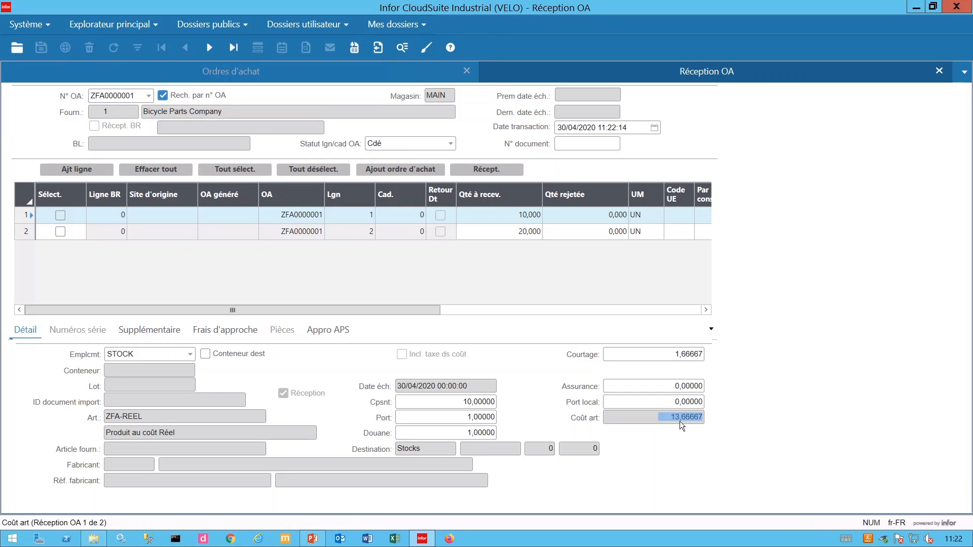
{"action": "left_click", "coordinate": [255, 332]}
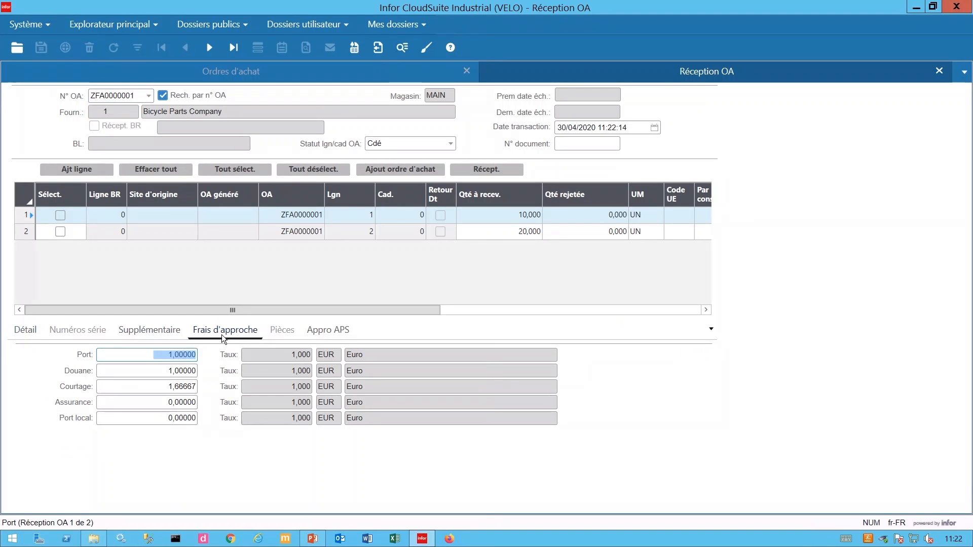
{"action": "left_click", "coordinate": [33, 337]}
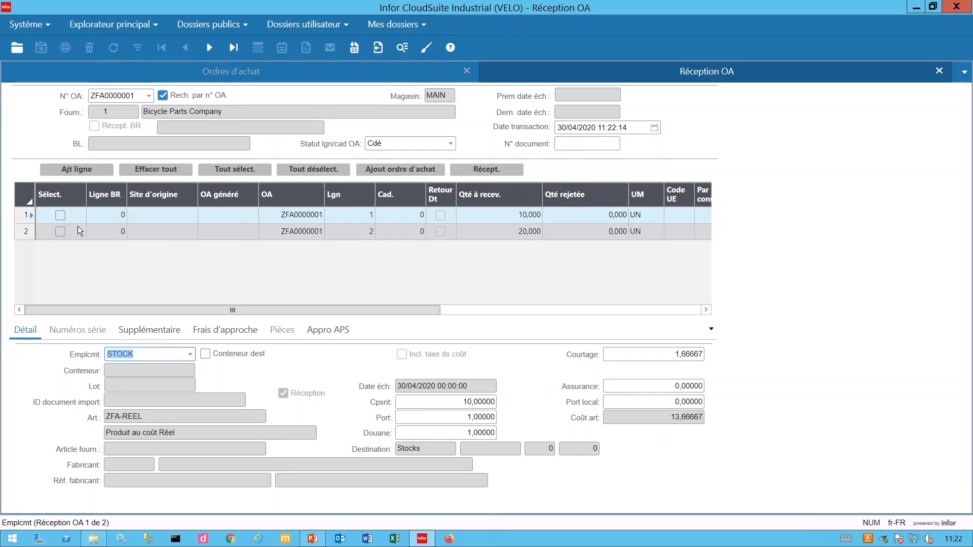
Select the ZFA-REEL and ZFA-STD receipt lines, check the ZFA-STD costs, and process the receipt of both lines
{"action": "left_click", "coordinate": [61, 215]}
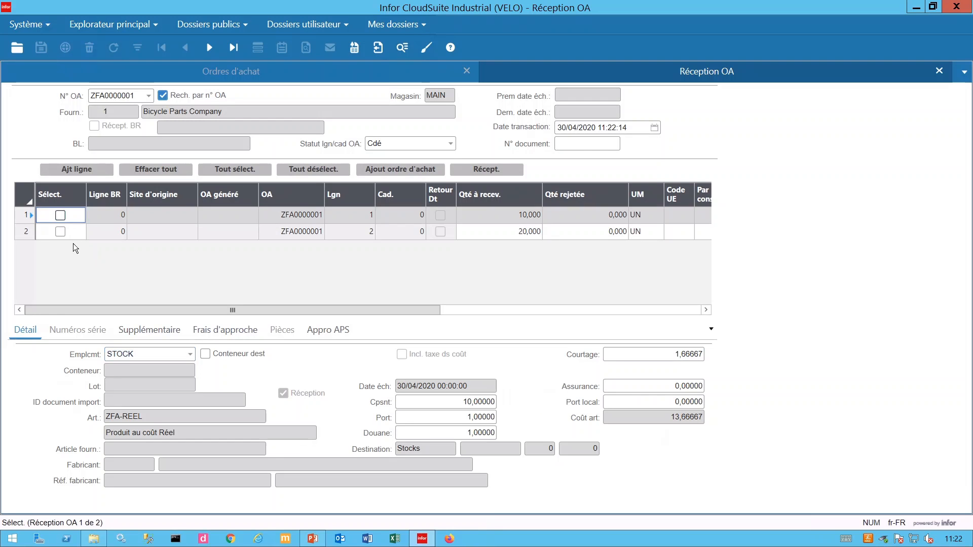
{"action": "left_click", "coordinate": [60, 232]}
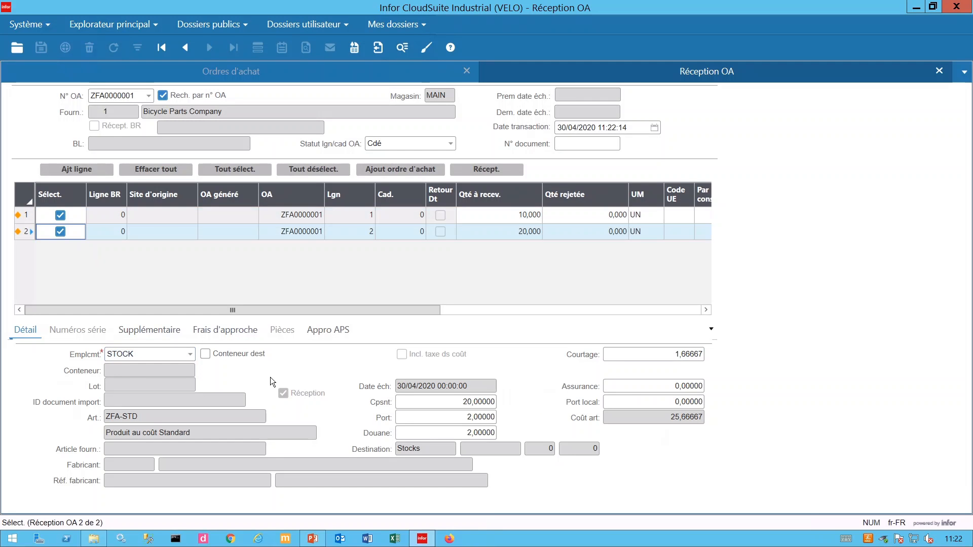
{"action": "left_click", "coordinate": [497, 419]}
{"action": "left_click", "coordinate": [673, 357]}
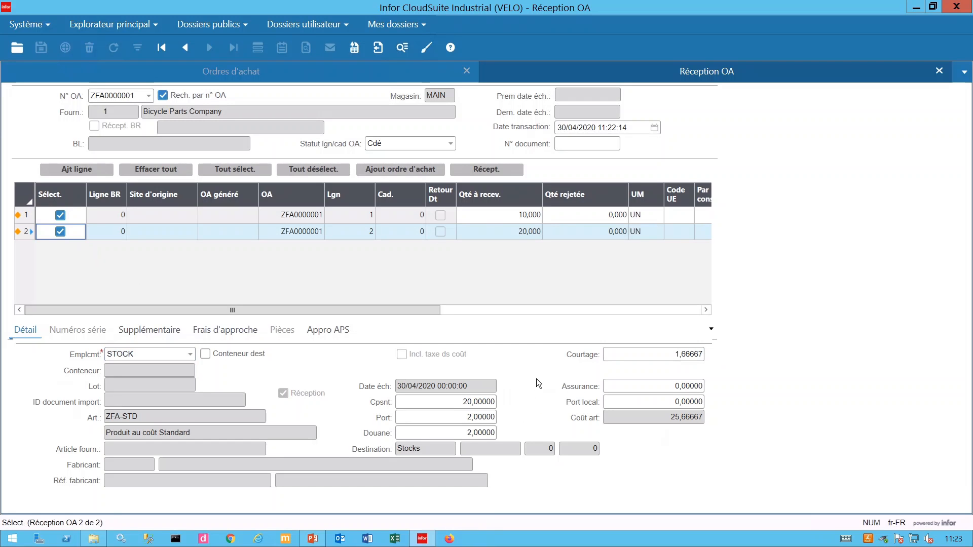
{"action": "left_click", "coordinate": [489, 169]}
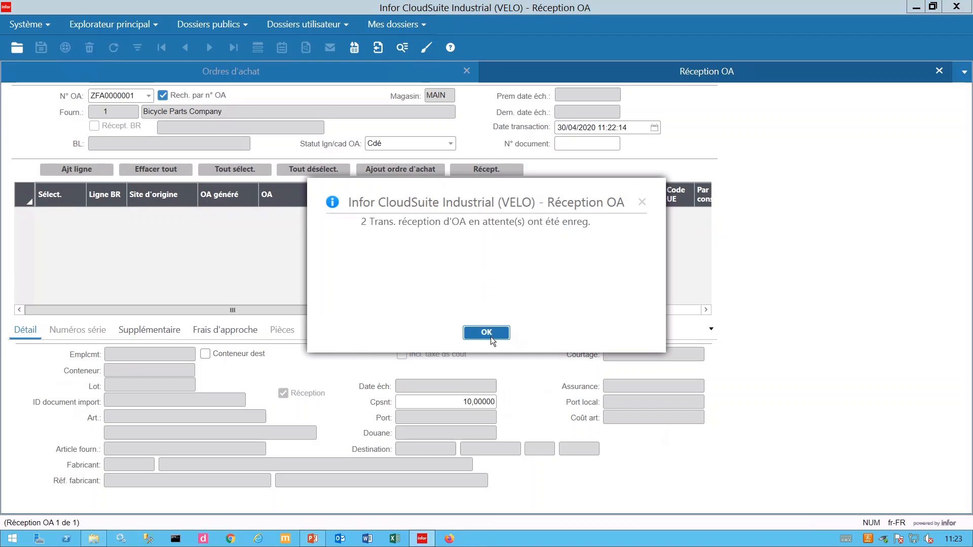
{"action": "left_click", "coordinate": [487, 333]}
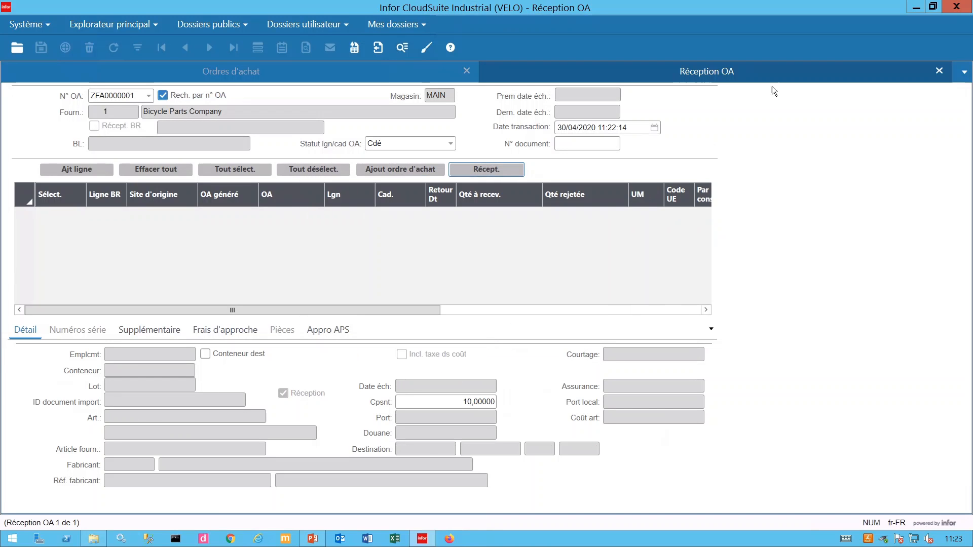
Close the receipt form, open the order life cycle form (5 - Cycle de vie Ordre d'Achat) and load the ZFA order from Bicycle Parts Company
{"action": "left_click", "coordinate": [940, 71]}
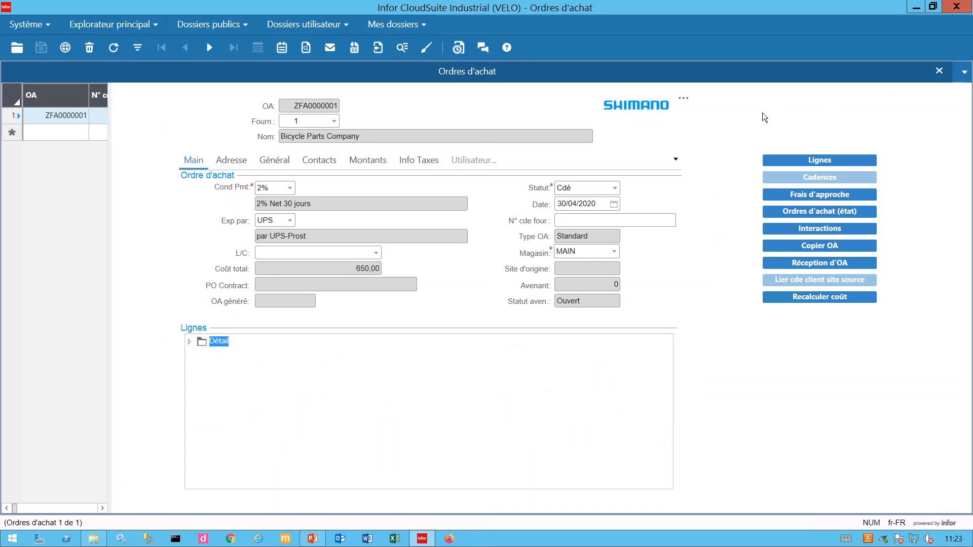
{"action": "left_click", "coordinate": [412, 26]}
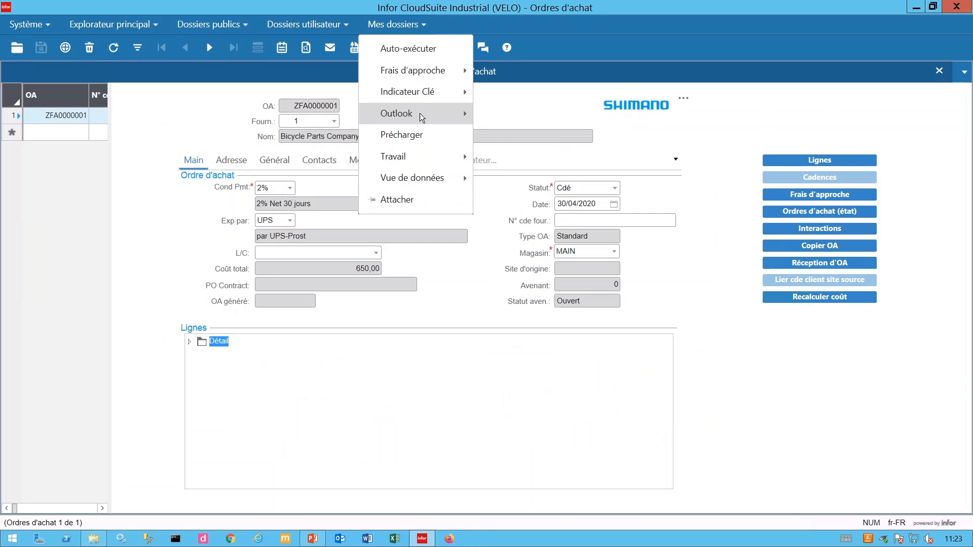
{"action": "mouse_move", "coordinate": [428, 73]}
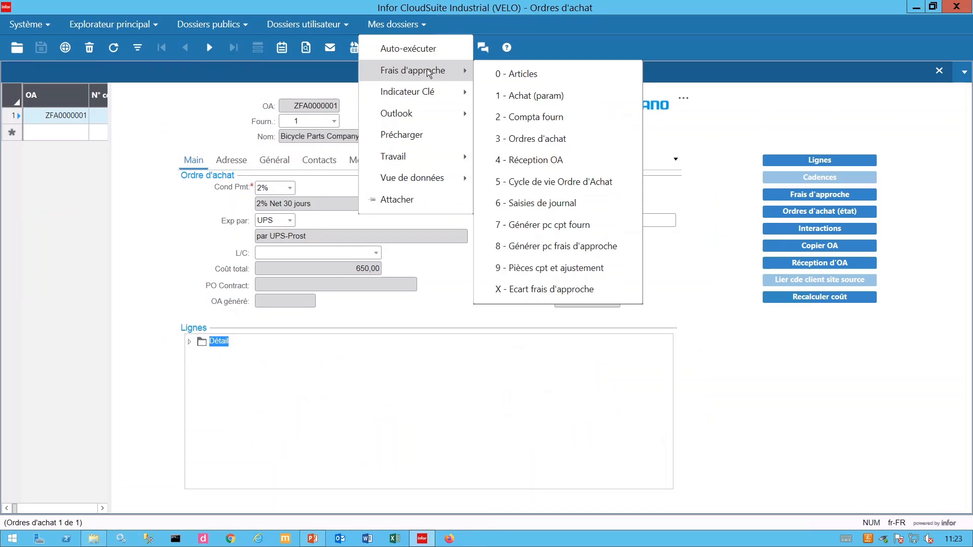
{"action": "left_click", "coordinate": [554, 187]}
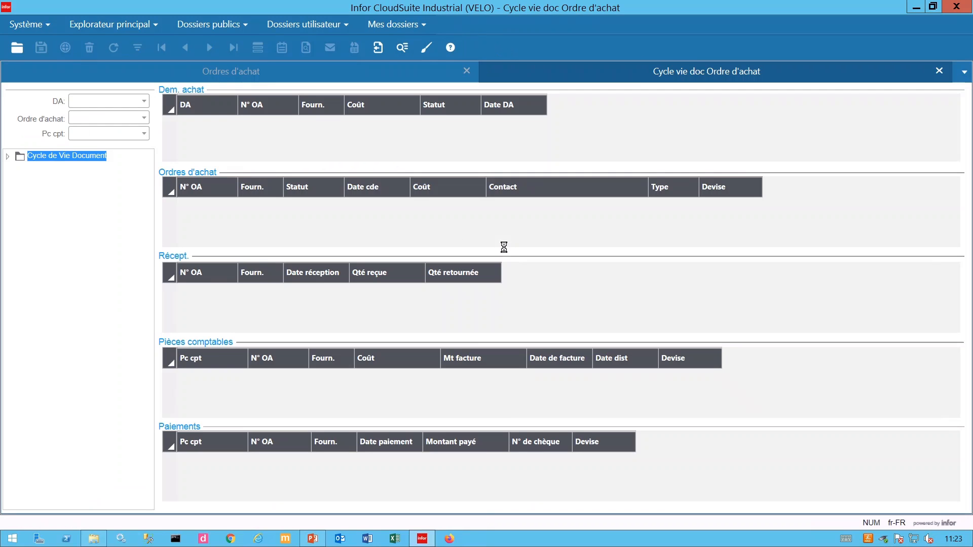
{"action": "left_click", "coordinate": [118, 120]}
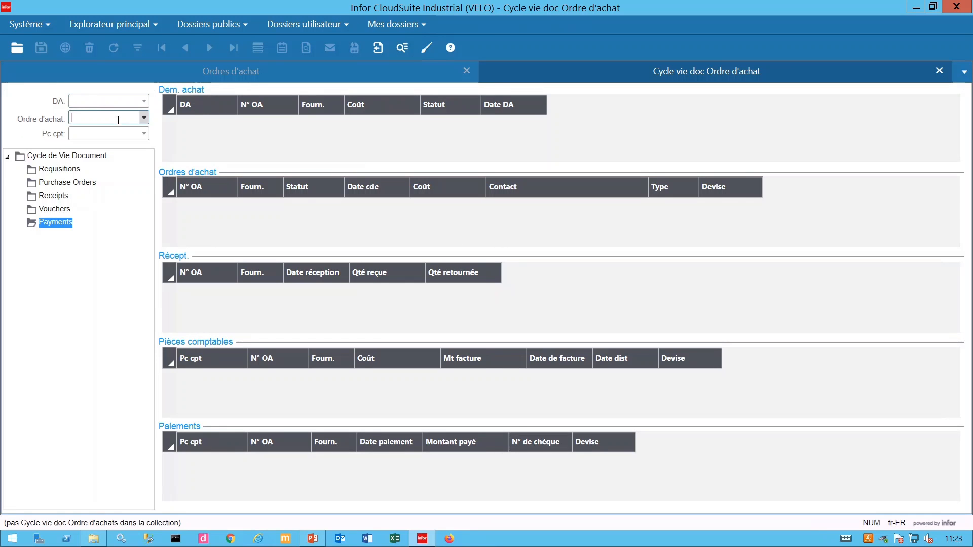
{"action": "type", "text": "ZFA*"}
{"action": "left_click", "coordinate": [143, 119]}
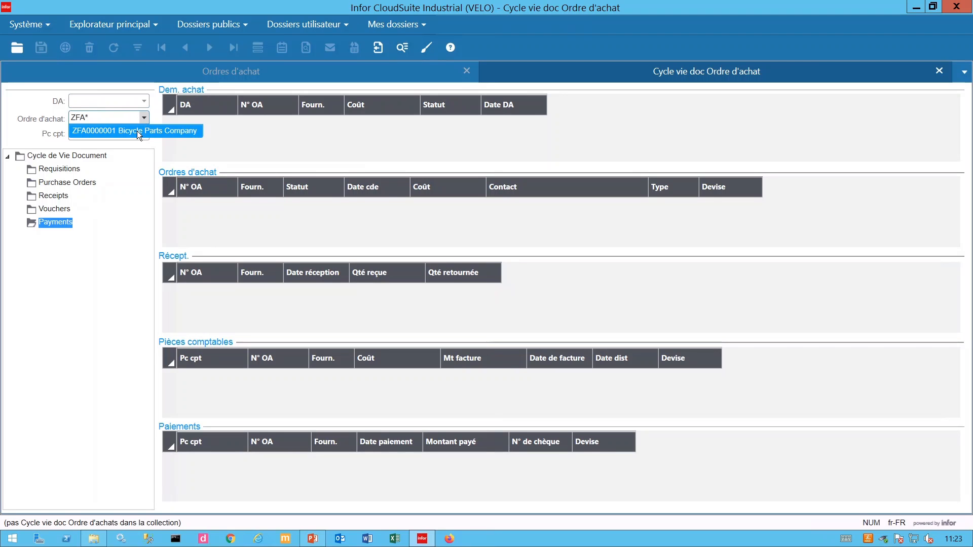
{"action": "left_click", "coordinate": [136, 131]}
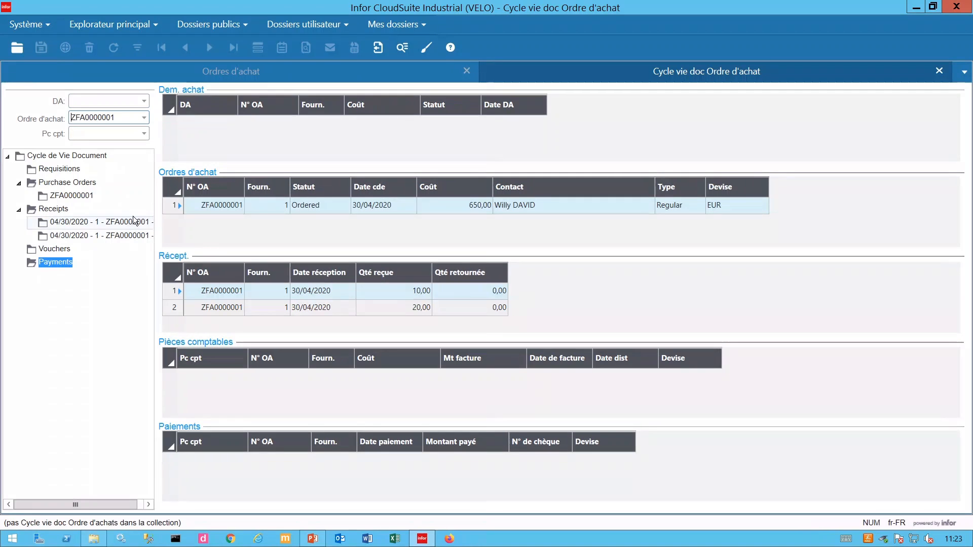
Examine the purchase order record and the received quantities of its two receipt lines in the life cycle form
{"action": "left_click", "coordinate": [206, 206]}
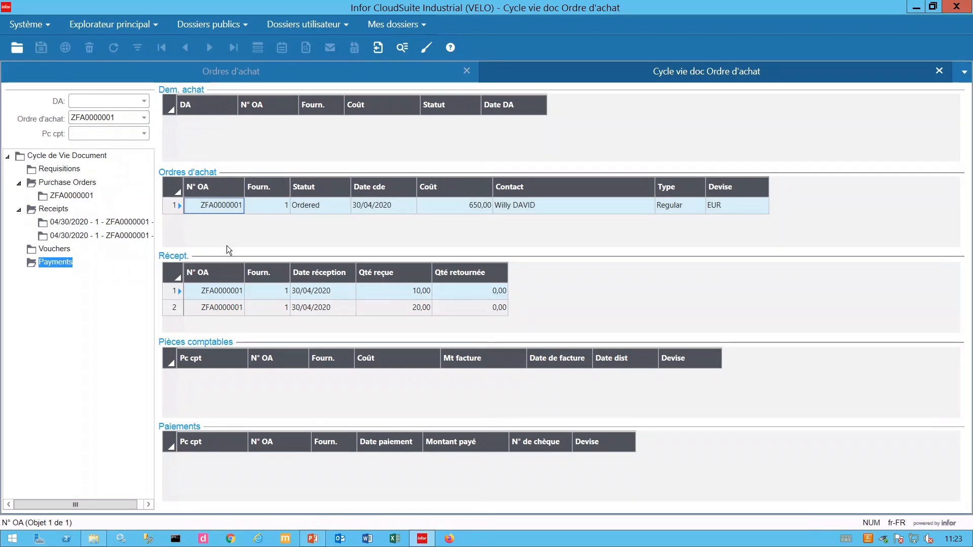
{"action": "left_click", "coordinate": [224, 285]}
{"action": "left_click", "coordinate": [228, 308]}
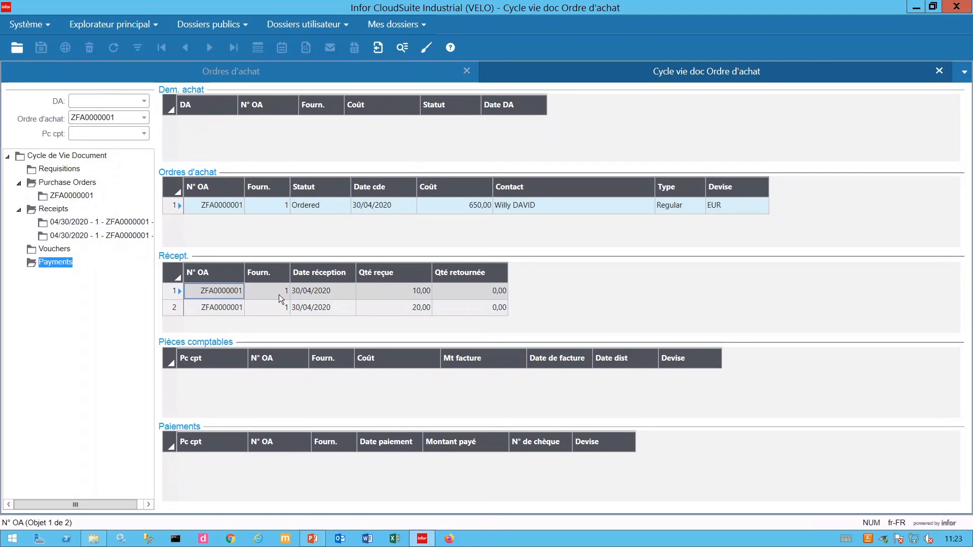
{"action": "left_click", "coordinate": [390, 305]}
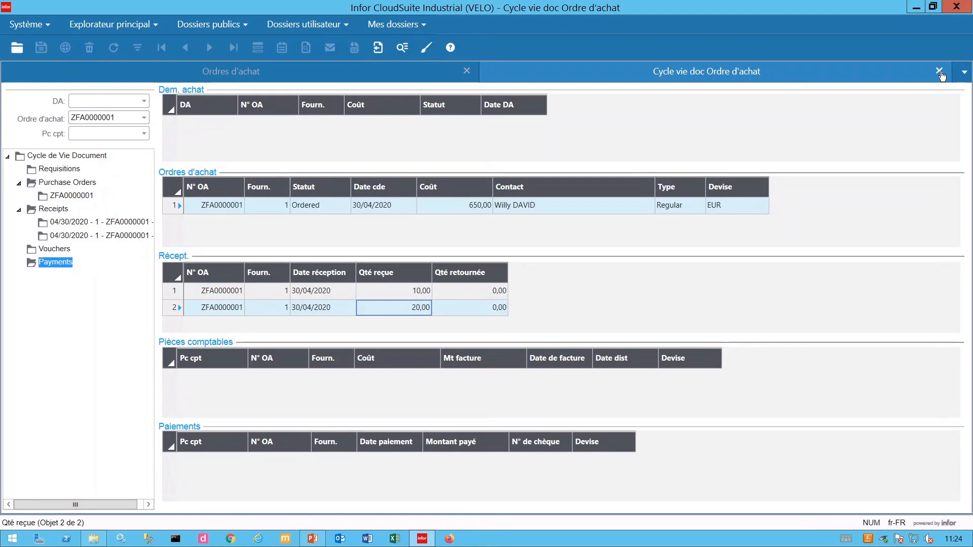
Open the items form (0 - Articles) and filter the items on ZFA*
{"action": "left_click", "coordinate": [423, 23]}
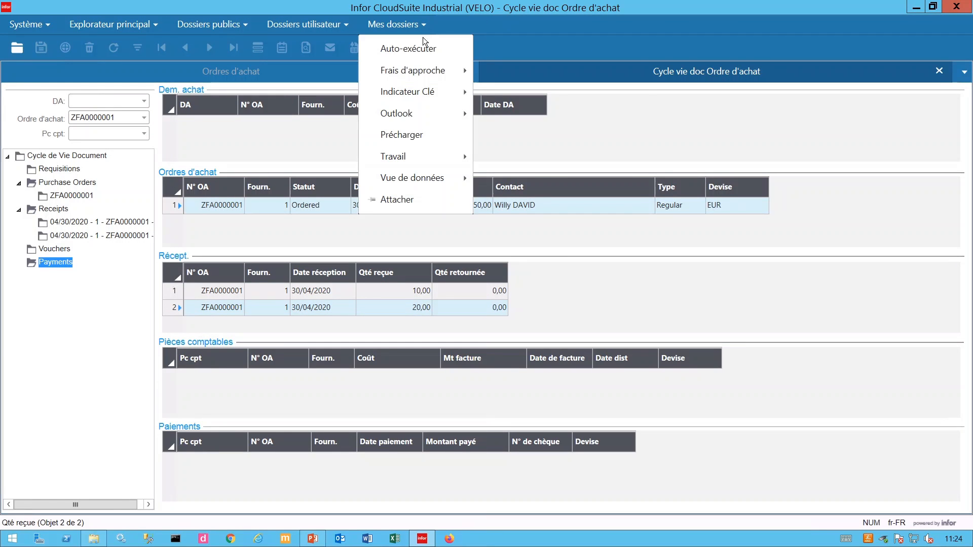
{"action": "mouse_move", "coordinate": [420, 72]}
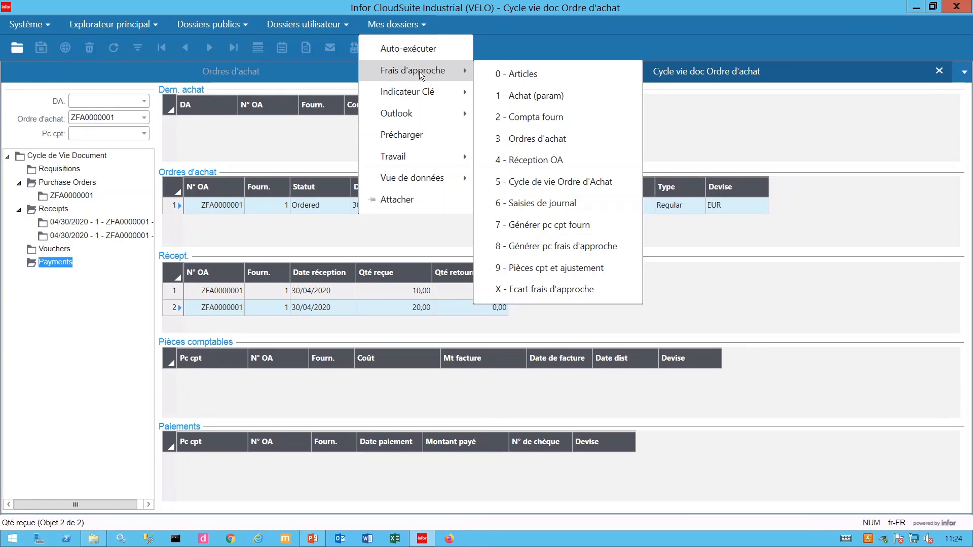
{"action": "left_click", "coordinate": [521, 76]}
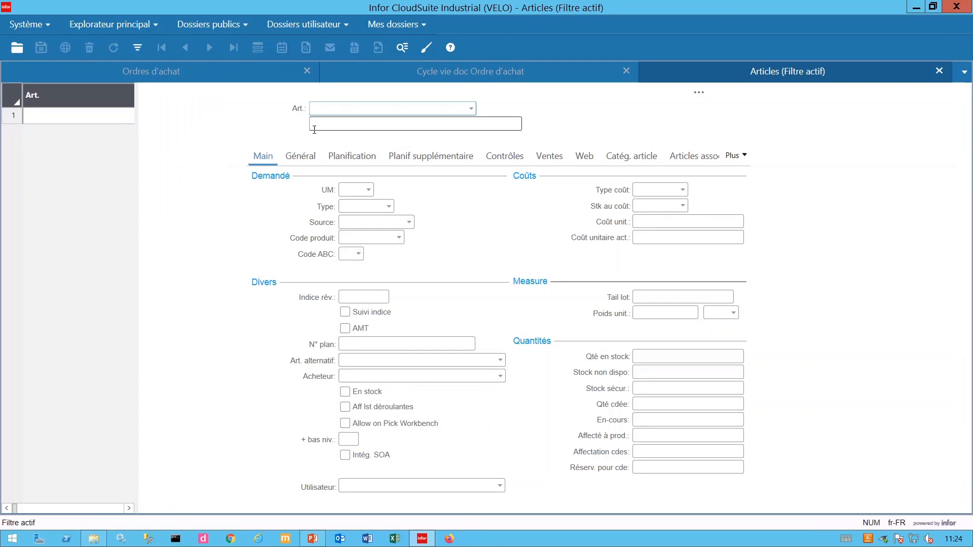
{"action": "type", "text": "ZFA*"}
{"action": "left_click", "coordinate": [134, 48]}
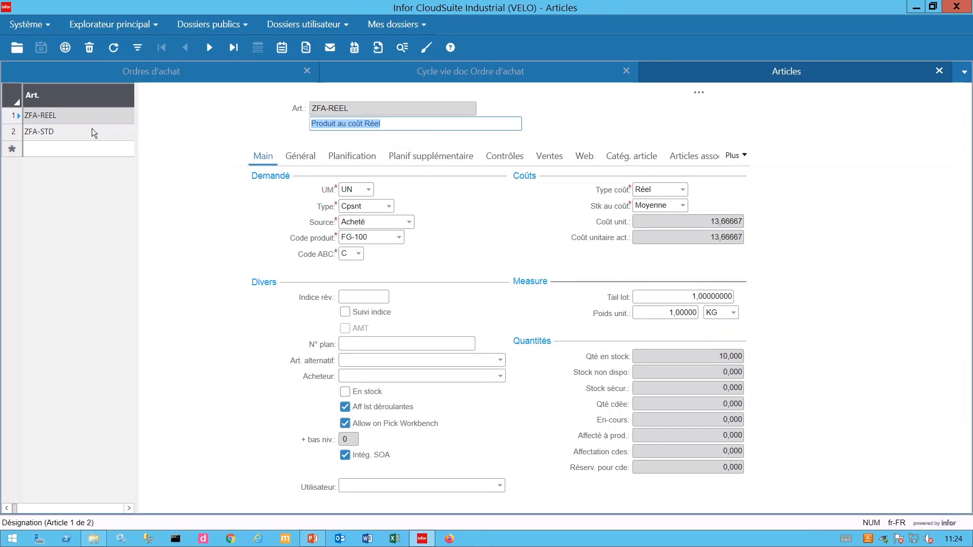
Examine ZFA-REEL's unit cost and current unit cost, including the purchase cost breakdown under Màj Coût in its item cost form
{"action": "left_click", "coordinate": [696, 220]}
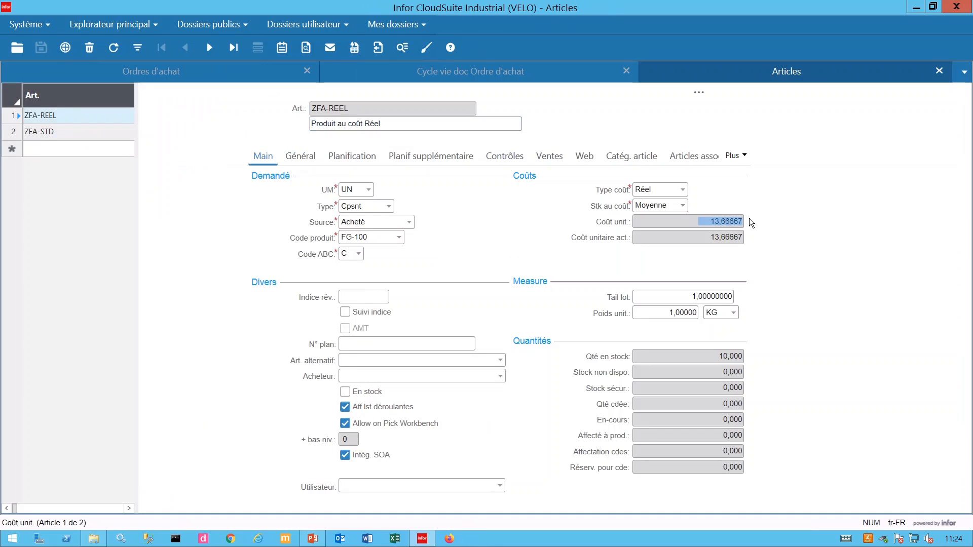
{"action": "left_click", "coordinate": [689, 234]}
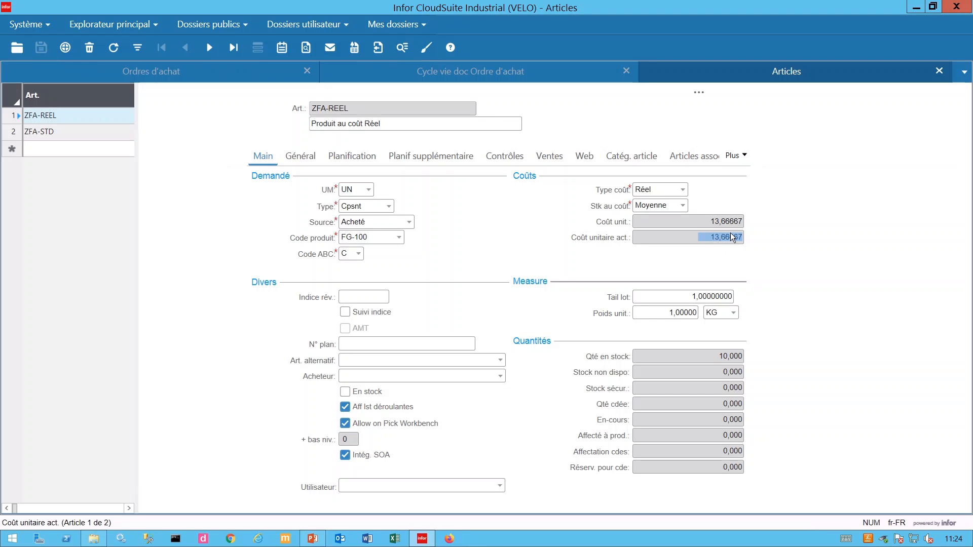
{"action": "left_click", "coordinate": [699, 94]}
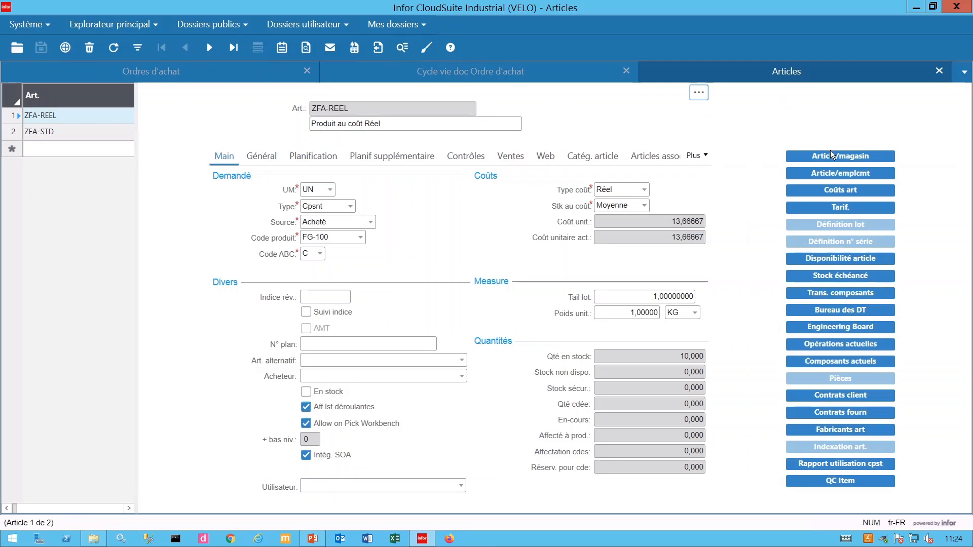
{"action": "left_click", "coordinate": [831, 190]}
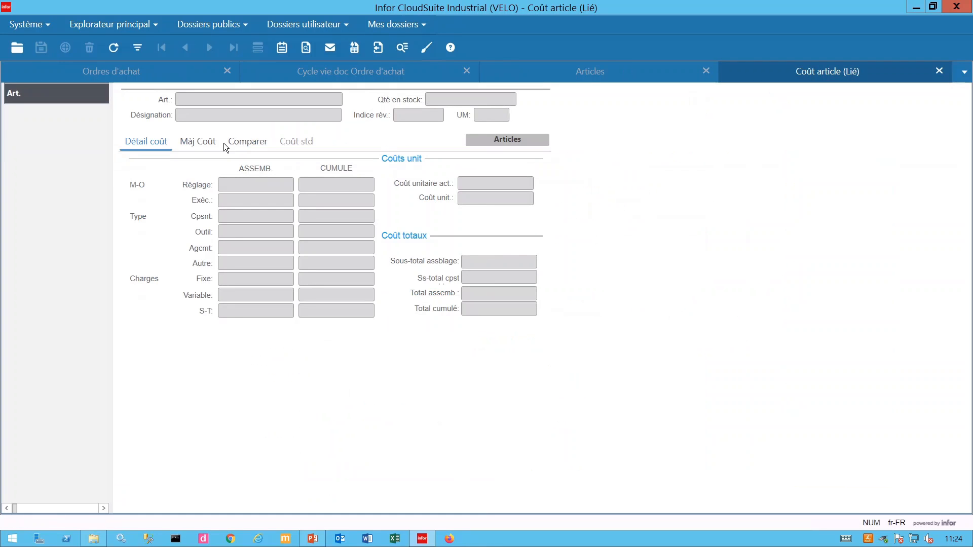
{"action": "left_click", "coordinate": [205, 146]}
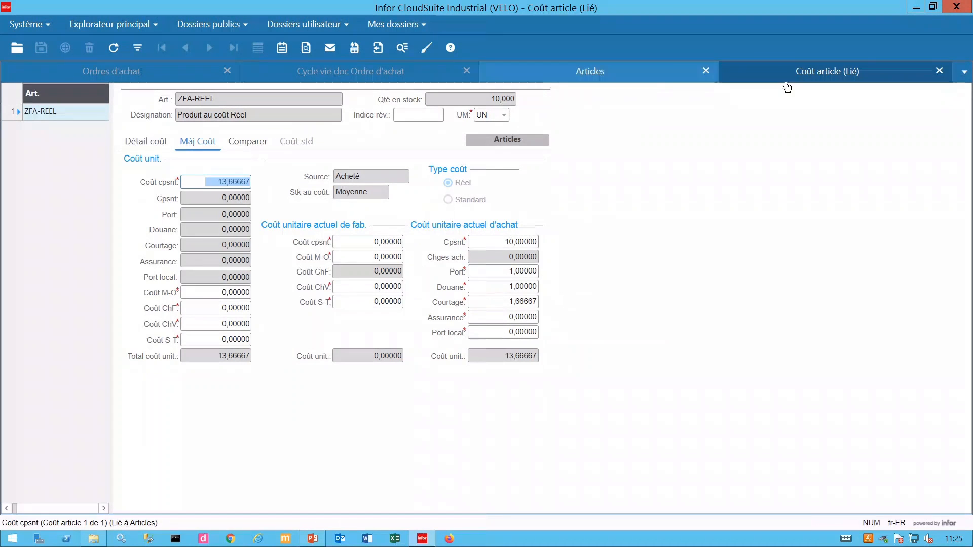
{"action": "left_click", "coordinate": [939, 71]}
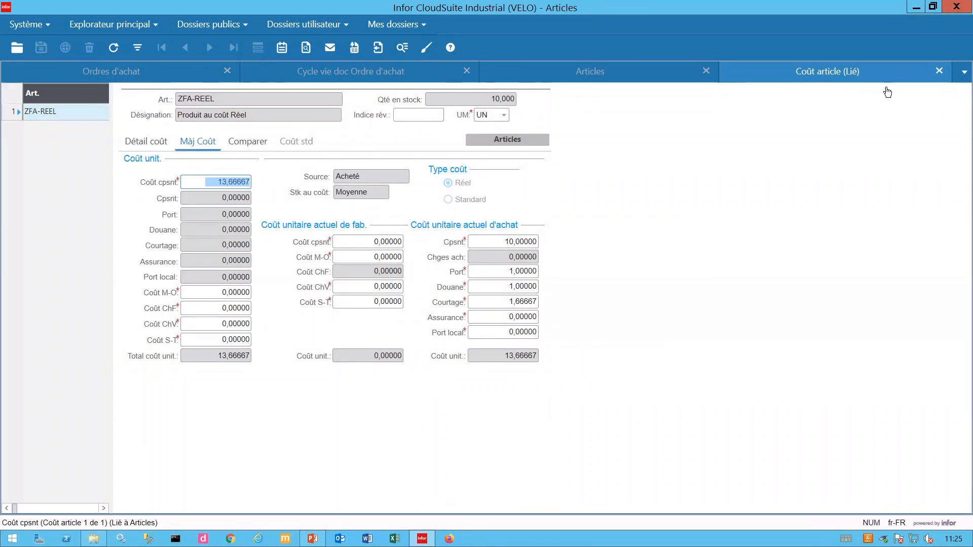
{"action": "left_click", "coordinate": [666, 241]}
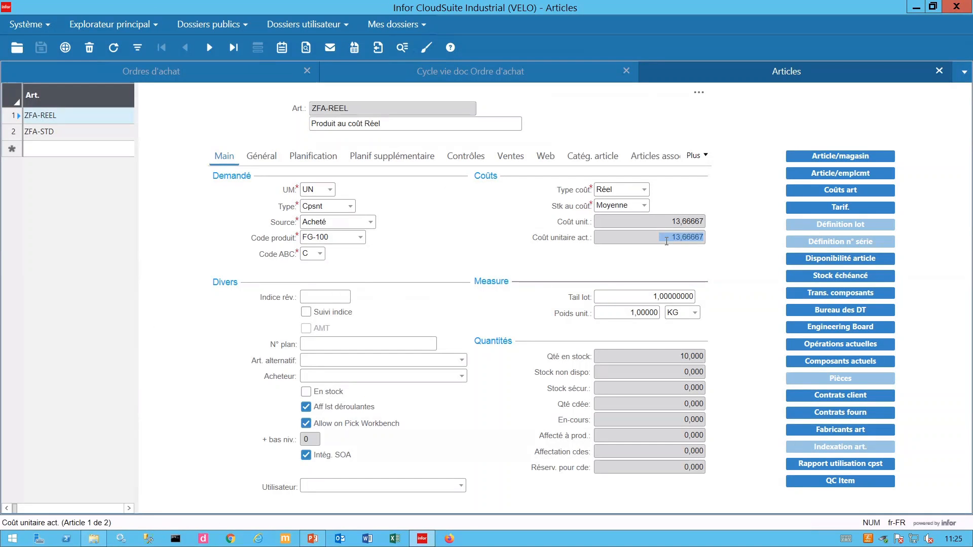
Compare ZFA-STD's current unit cost with its standard unit cost, and close the items and order life cycle forms
{"action": "left_click", "coordinate": [73, 133]}
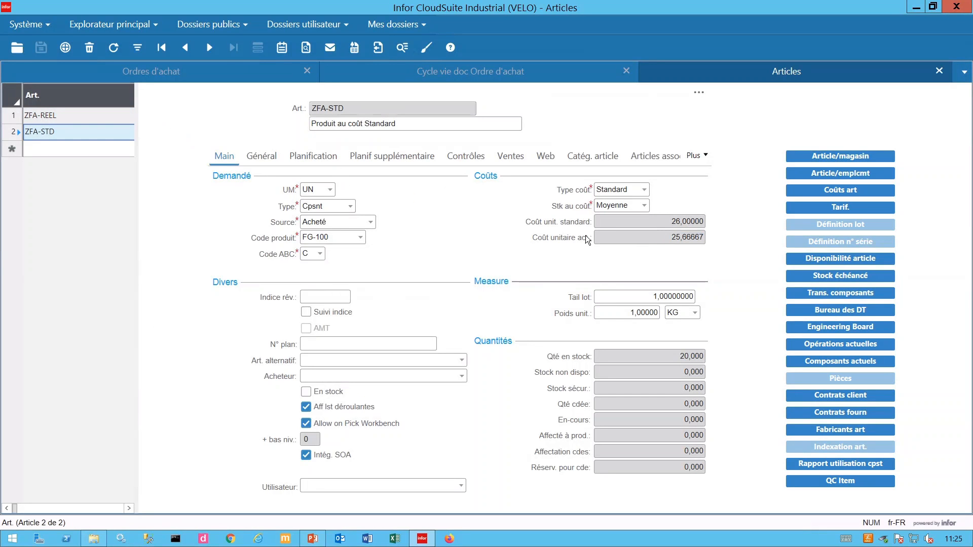
{"action": "left_click", "coordinate": [608, 237]}
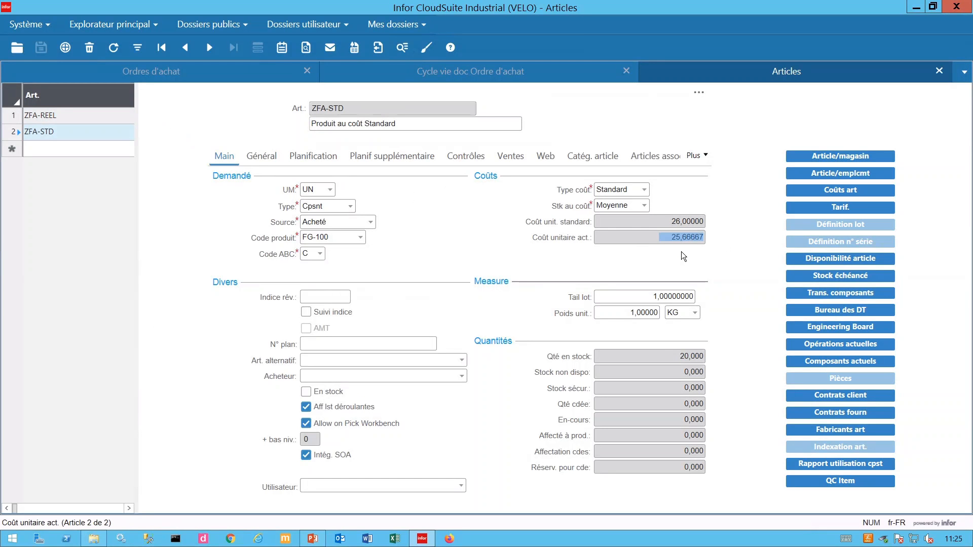
{"action": "key", "text": "shift+Tab"}
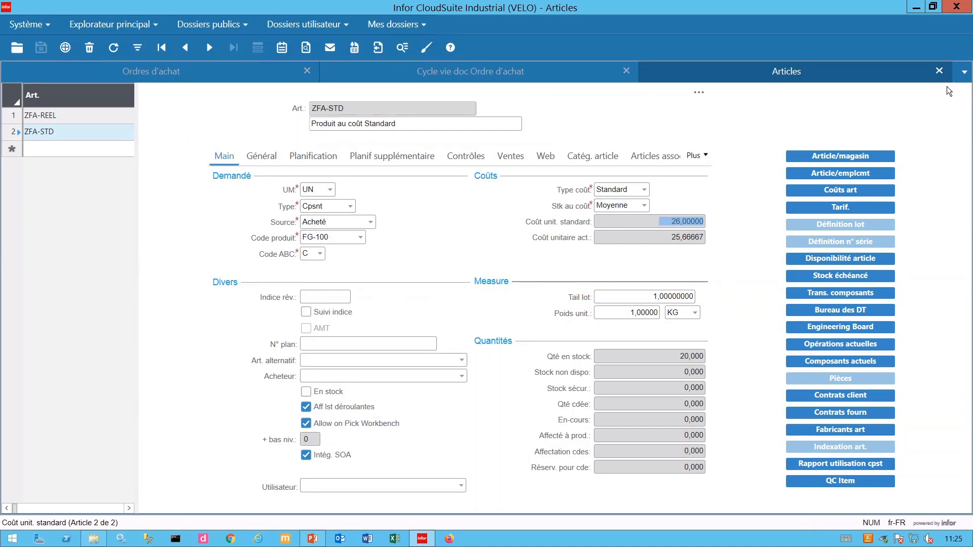
{"action": "left_click", "coordinate": [940, 71]}
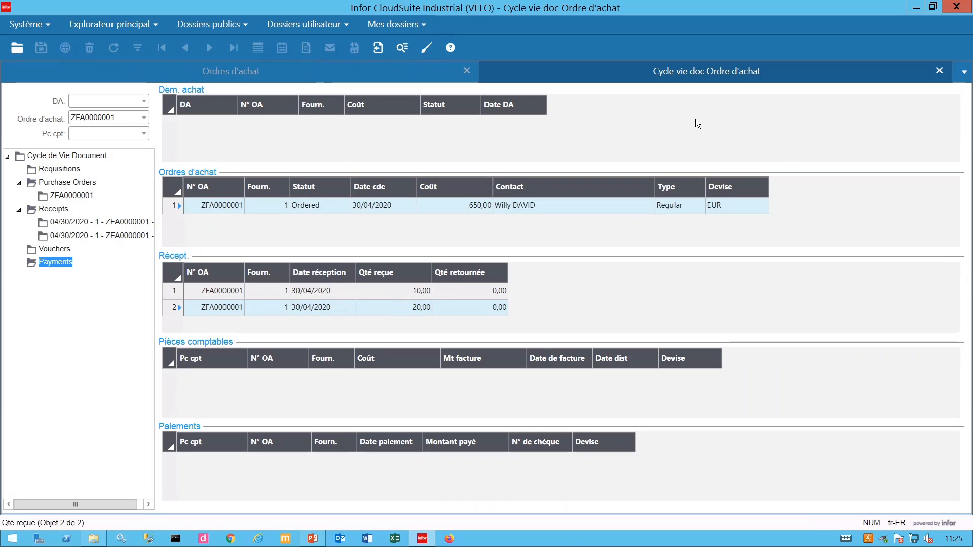
{"action": "left_click", "coordinate": [939, 72]}
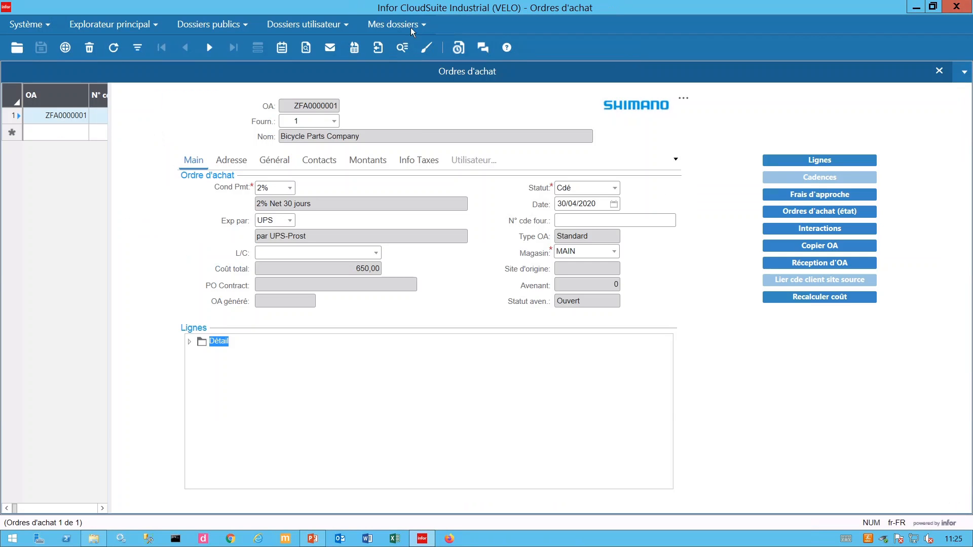
Open the journal entries form (6 - Saisies de journal) and filter it on the PO Dist purchasing journal for 30/04/2020
{"action": "left_click", "coordinate": [411, 27]}
{"action": "mouse_move", "coordinate": [415, 73]}
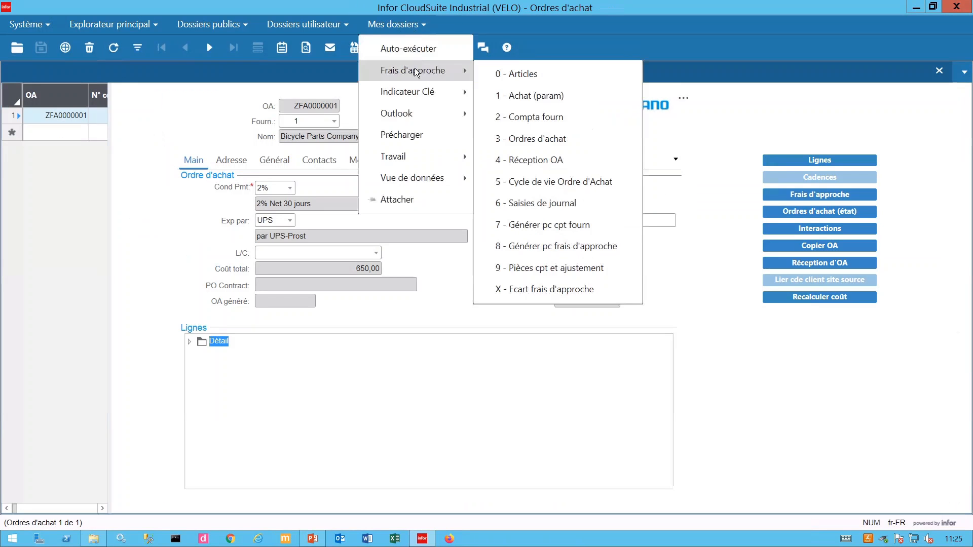
{"action": "left_click", "coordinate": [544, 206]}
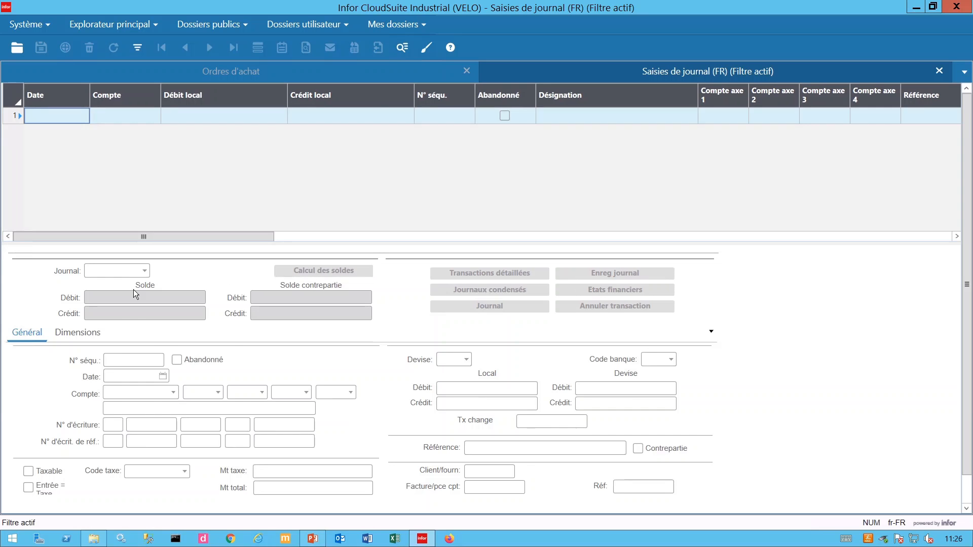
{"action": "left_click", "coordinate": [144, 271]}
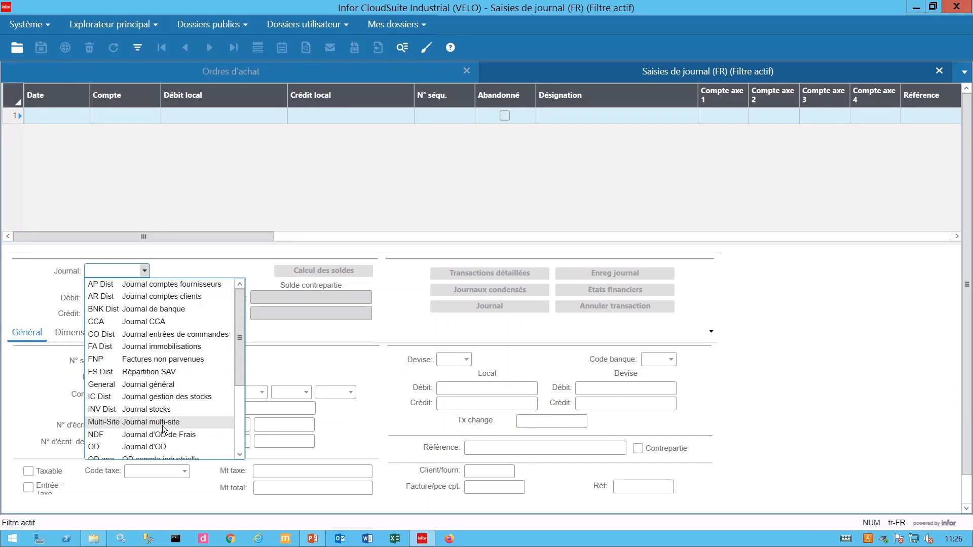
{"action": "scroll", "coordinate": [163, 429], "scroll_direction": "down", "scroll_amount": 2}
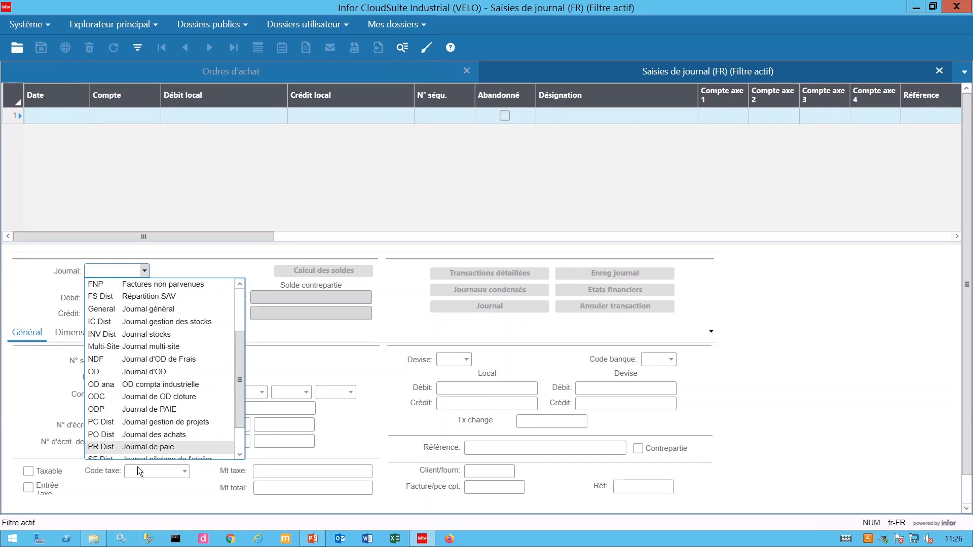
{"action": "left_click", "coordinate": [155, 434]}
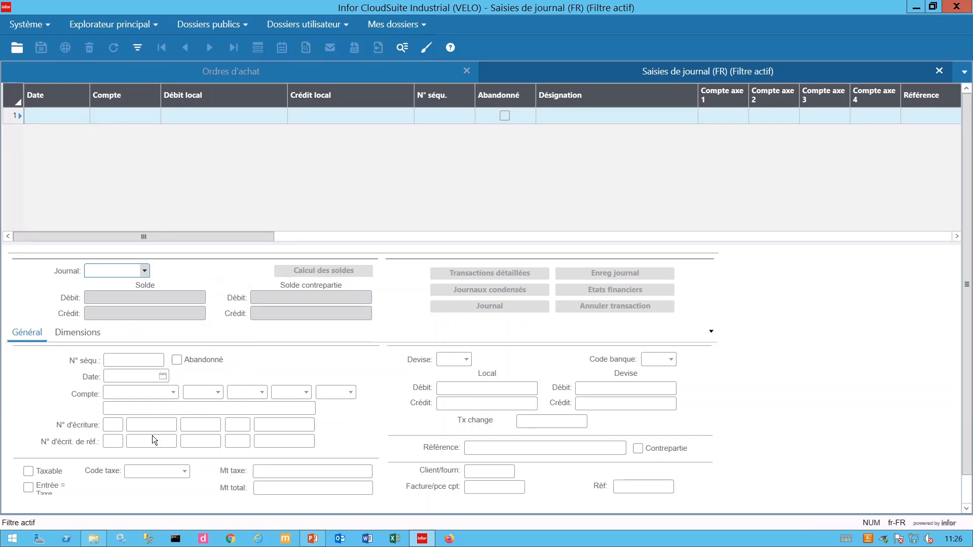
{"action": "left_click", "coordinate": [162, 377]}
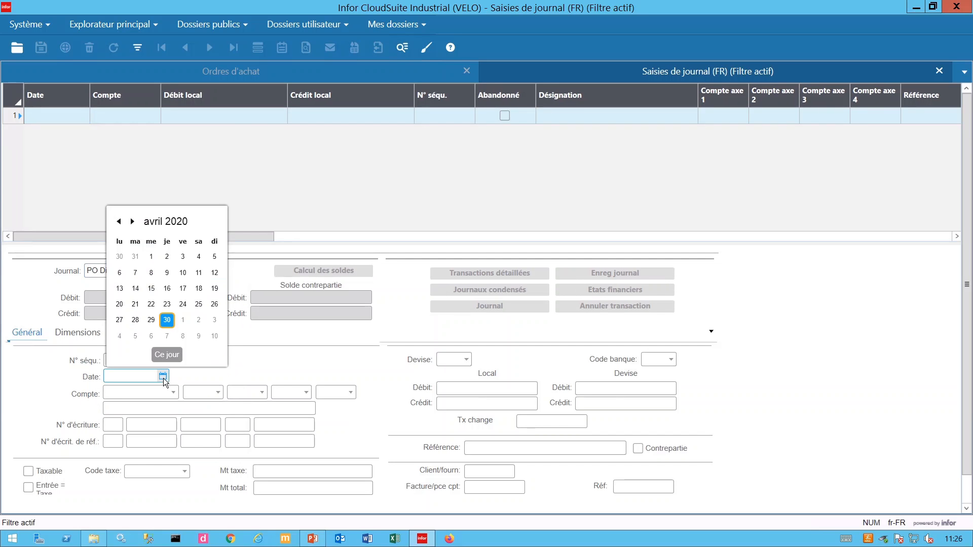
{"action": "left_click", "coordinate": [167, 319]}
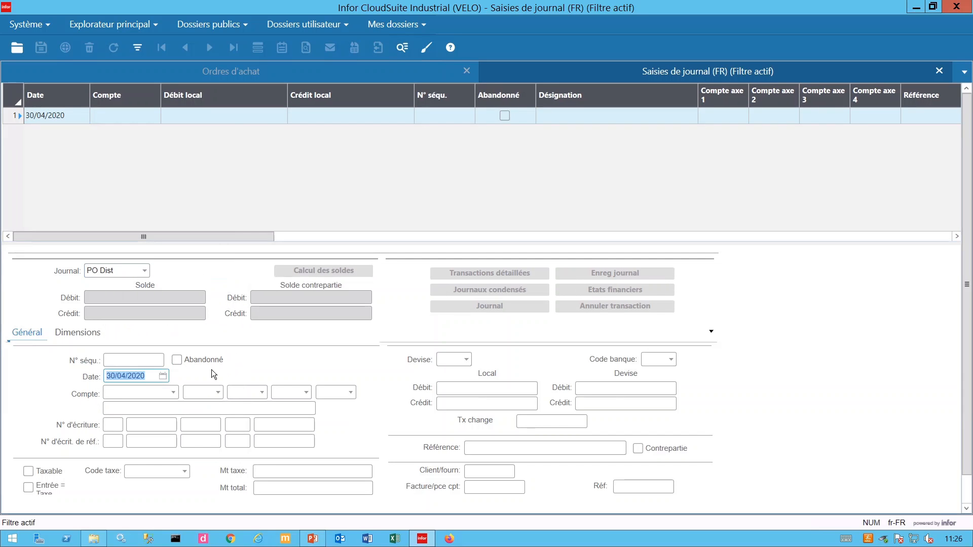
{"action": "left_click", "coordinate": [137, 47]}
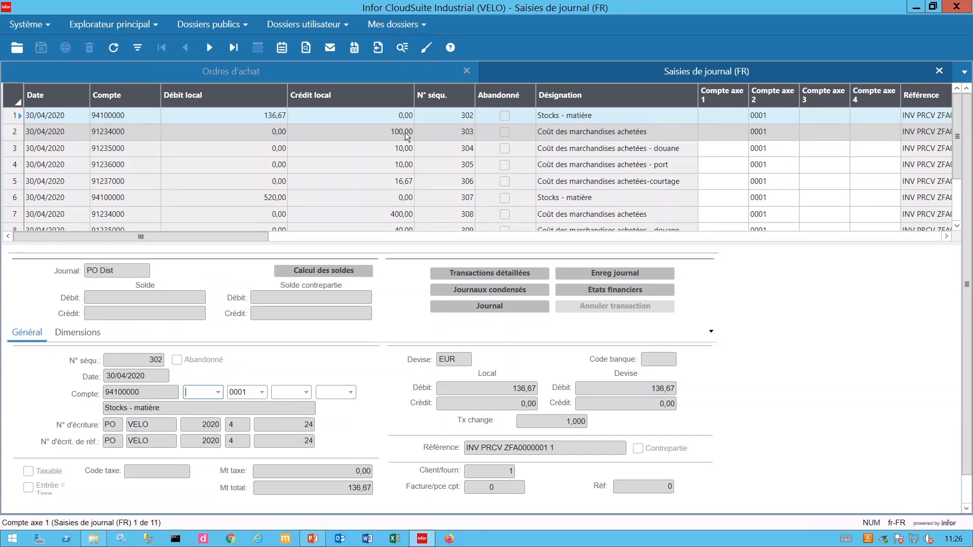
Examine the credit amounts of the receipt's landed cost entries and the brokerage variance line, and close the journal entries form
{"action": "left_click", "coordinate": [404, 166]}
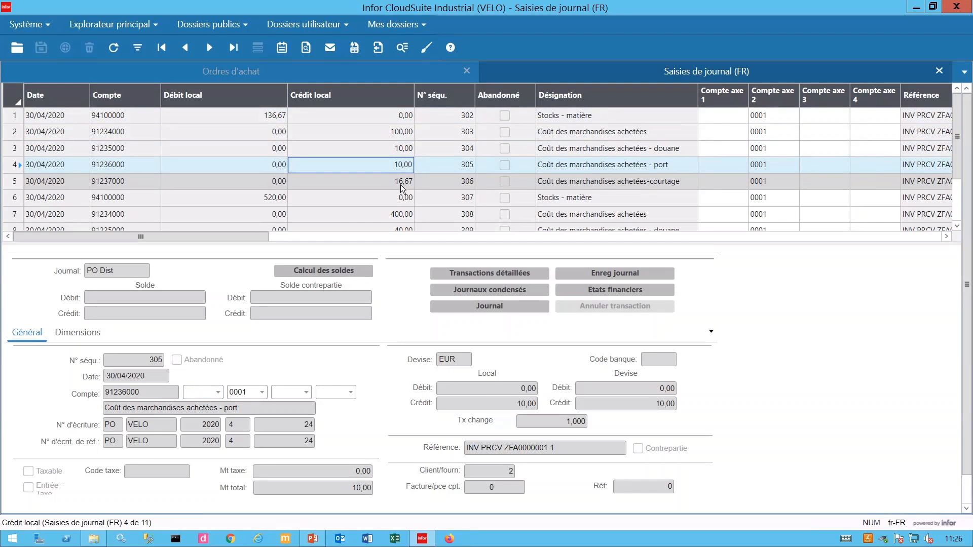
{"action": "left_click", "coordinate": [401, 184]}
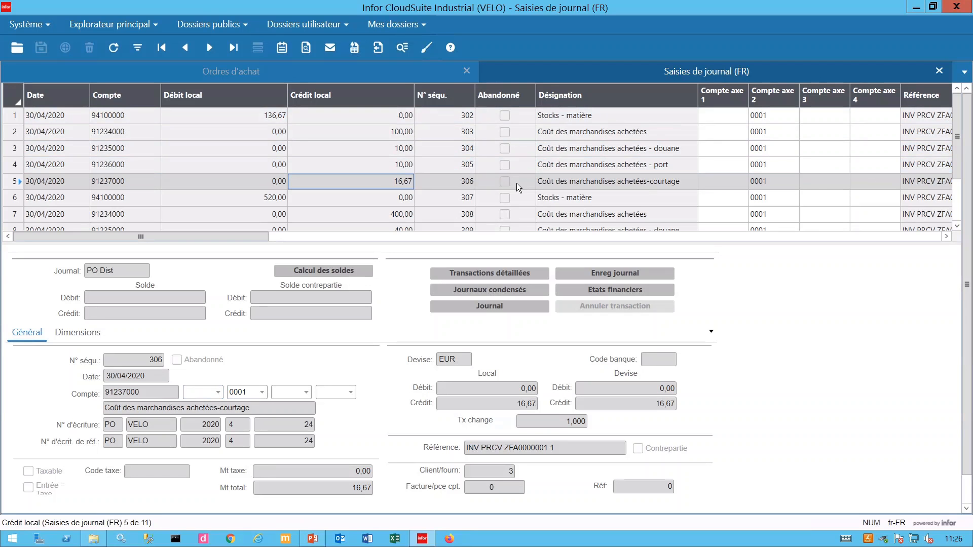
{"action": "scroll", "coordinate": [391, 173], "scroll_direction": "down", "scroll_amount": 3}
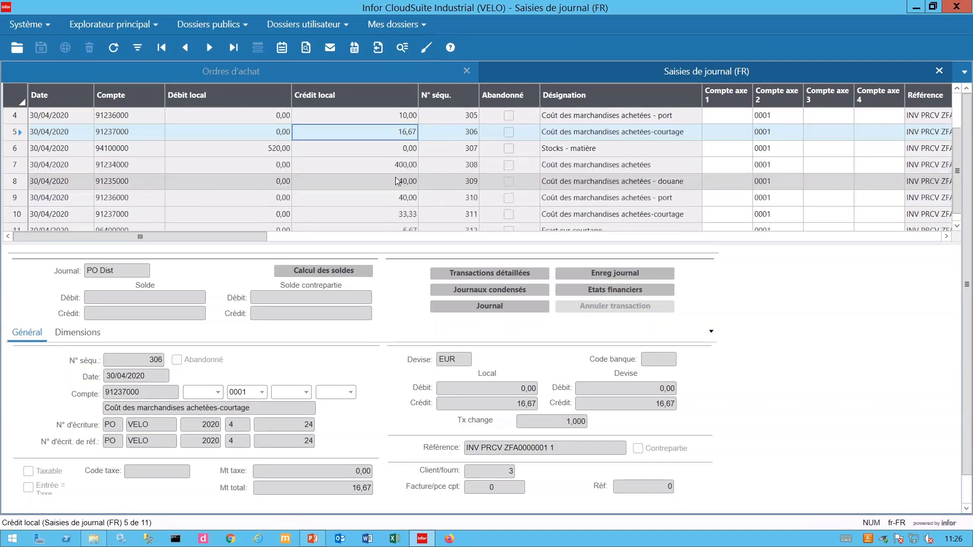
{"action": "scroll", "coordinate": [396, 178], "scroll_direction": "down", "scroll_amount": 1}
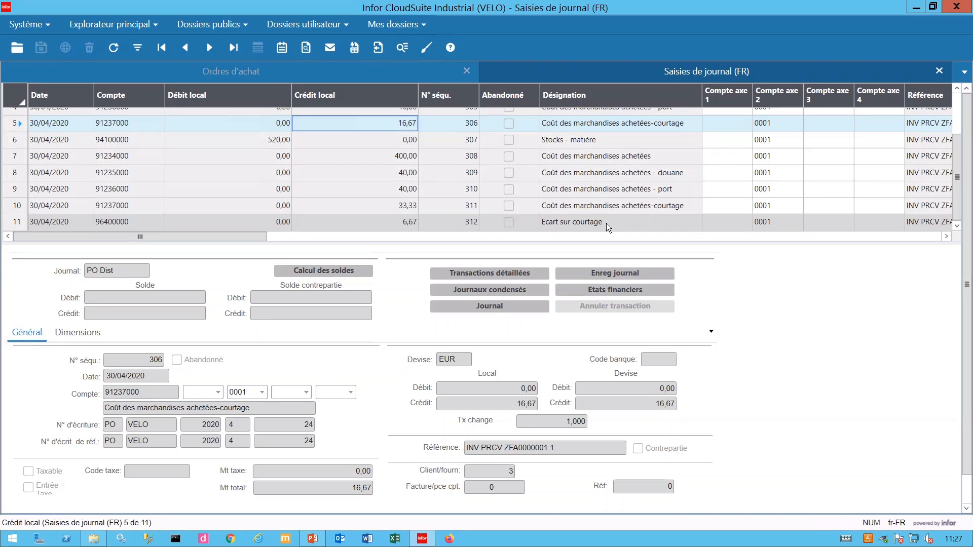
{"action": "left_click", "coordinate": [939, 72]}
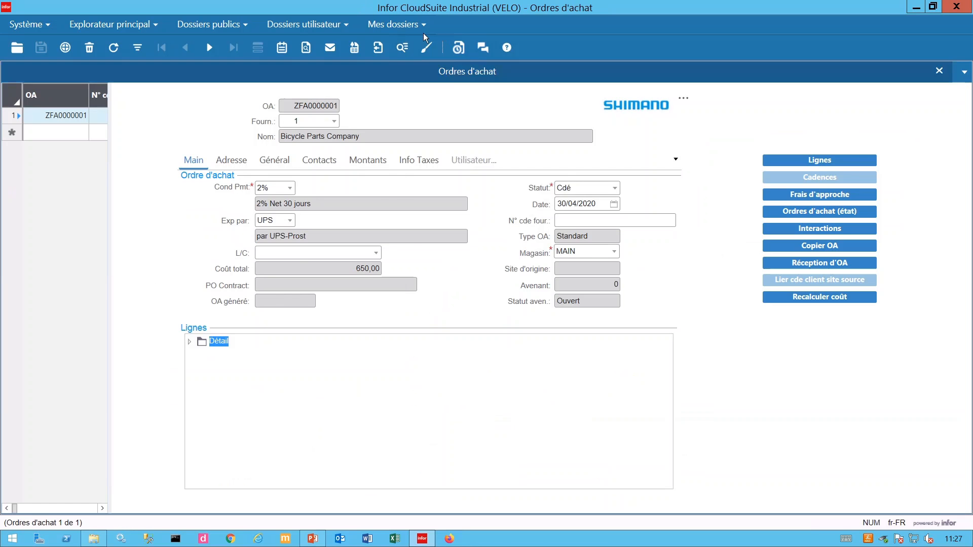
Open the supplier voucher generation form (7 - Générer pc cpt fourn) and filter it on the supplier Bicycle Parts Company
{"action": "left_click", "coordinate": [419, 31]}
{"action": "mouse_move", "coordinate": [418, 72]}
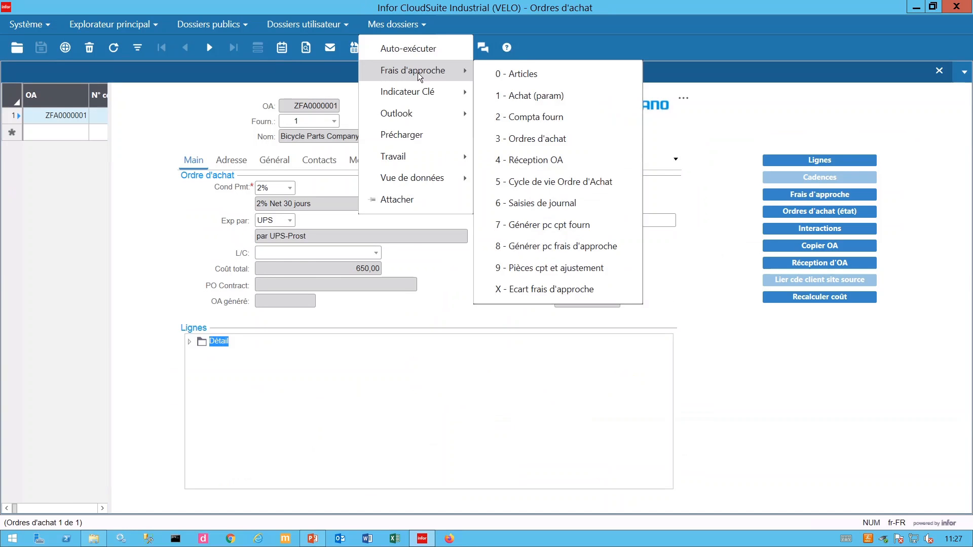
{"action": "left_click", "coordinate": [546, 230]}
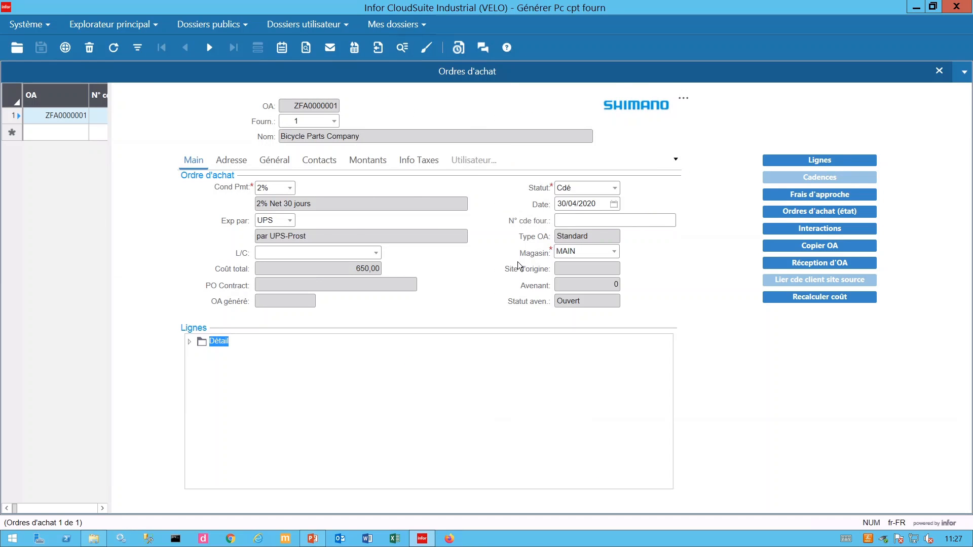
{"action": "left_click", "coordinate": [268, 101]}
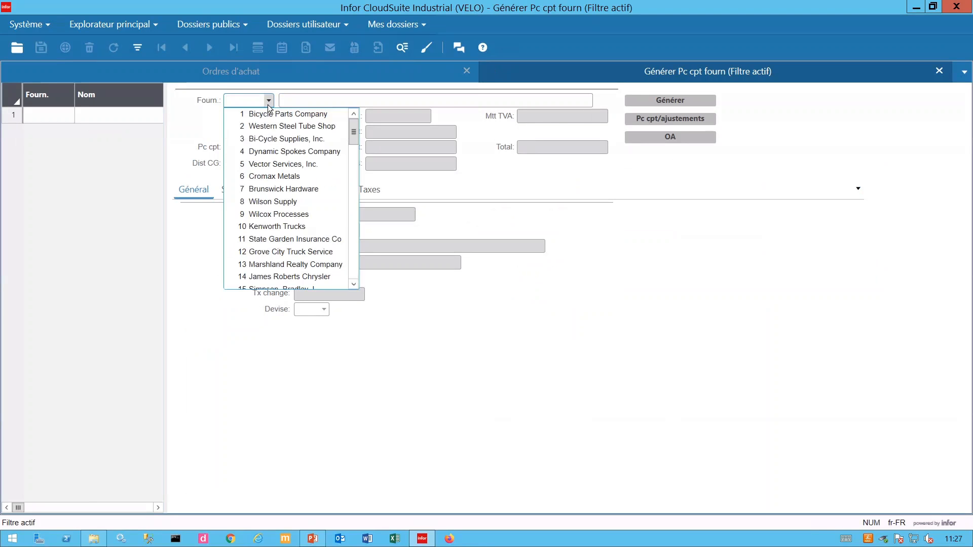
{"action": "left_click", "coordinate": [267, 116]}
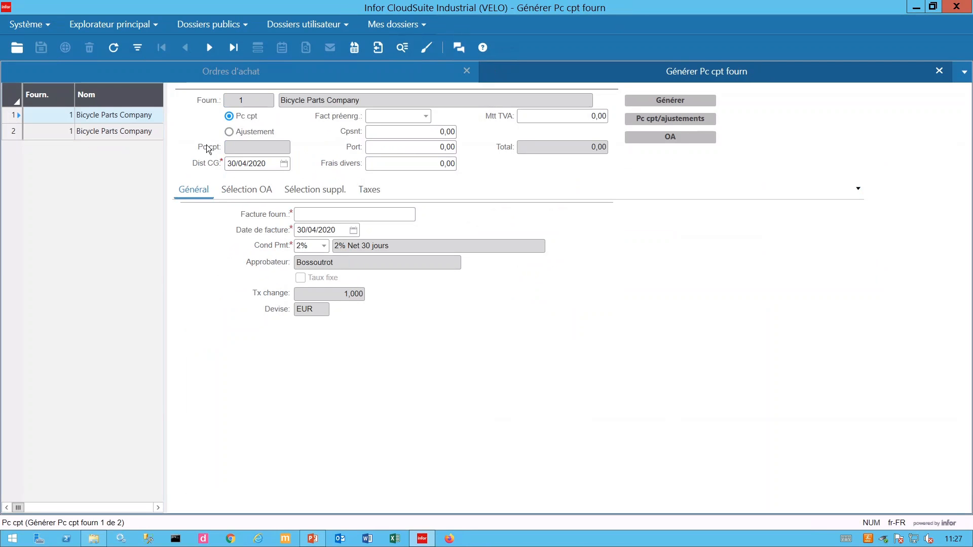
Select the ZFA-REEL and ZFA-STD purchase order lines for the voucher and set the Cpsnt amount to 500
{"action": "left_click", "coordinate": [222, 189]}
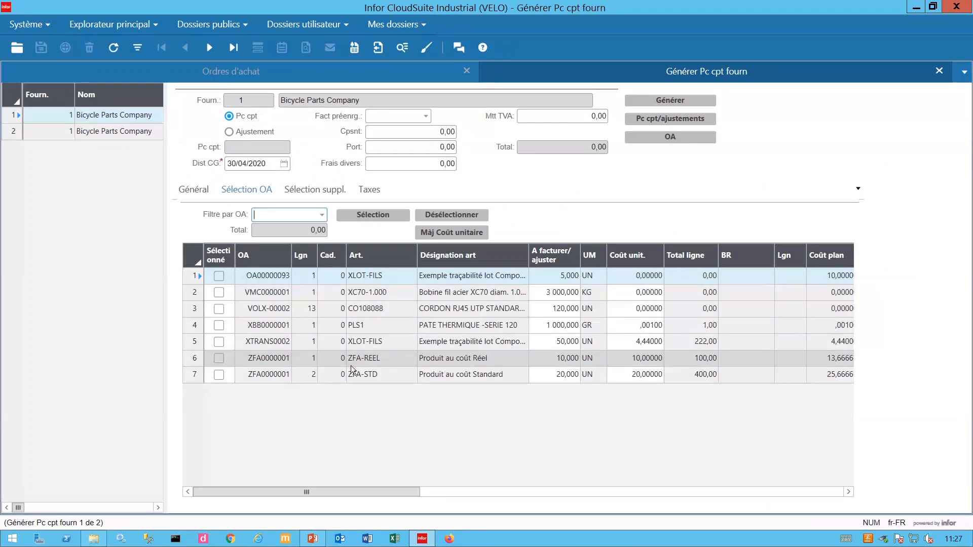
{"action": "left_click", "coordinate": [223, 360]}
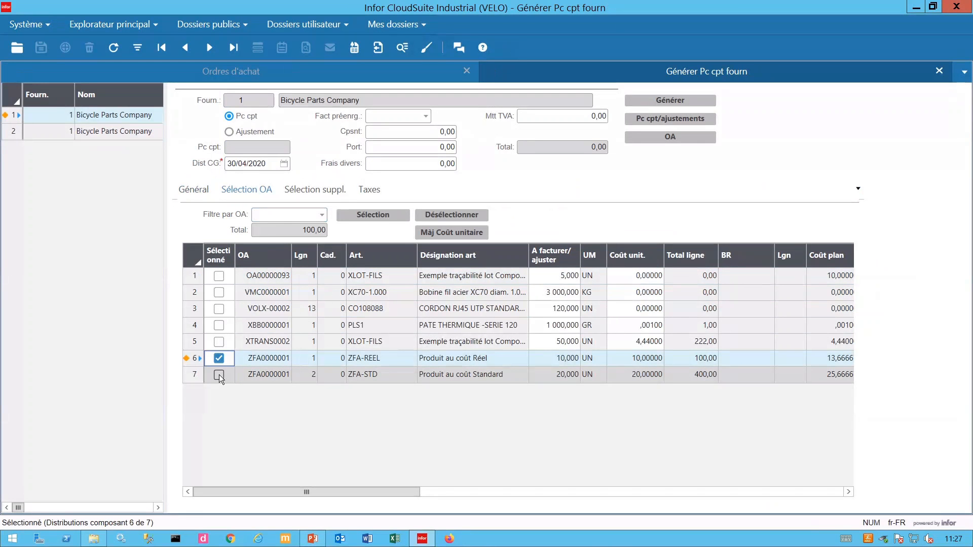
{"action": "left_click", "coordinate": [219, 375]}
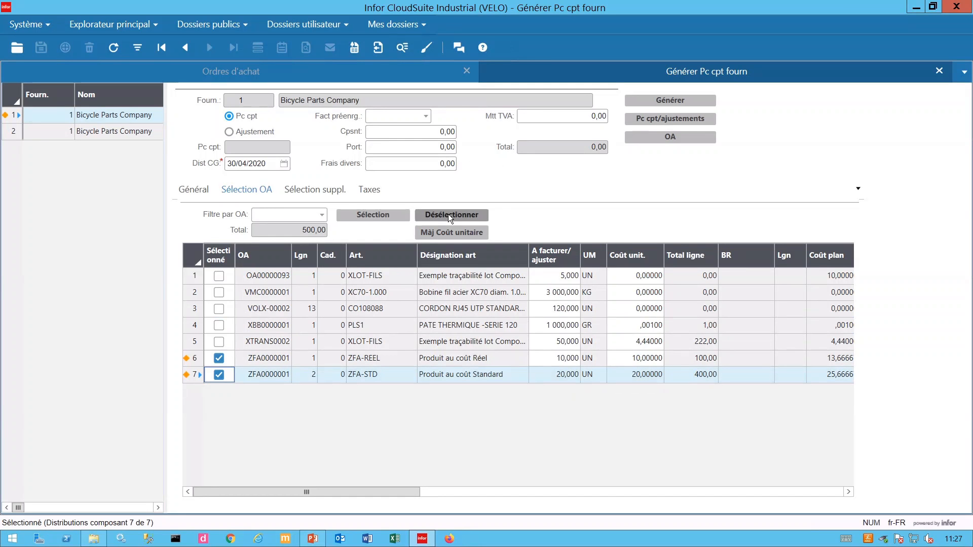
{"action": "left_click", "coordinate": [419, 130]}
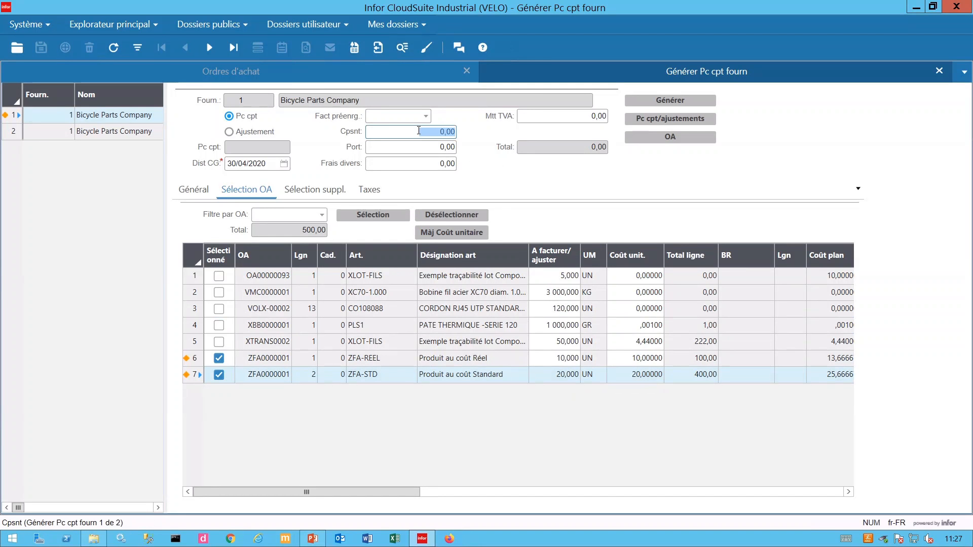
{"action": "type", "text": "500"}
{"action": "left_click", "coordinate": [423, 147]}
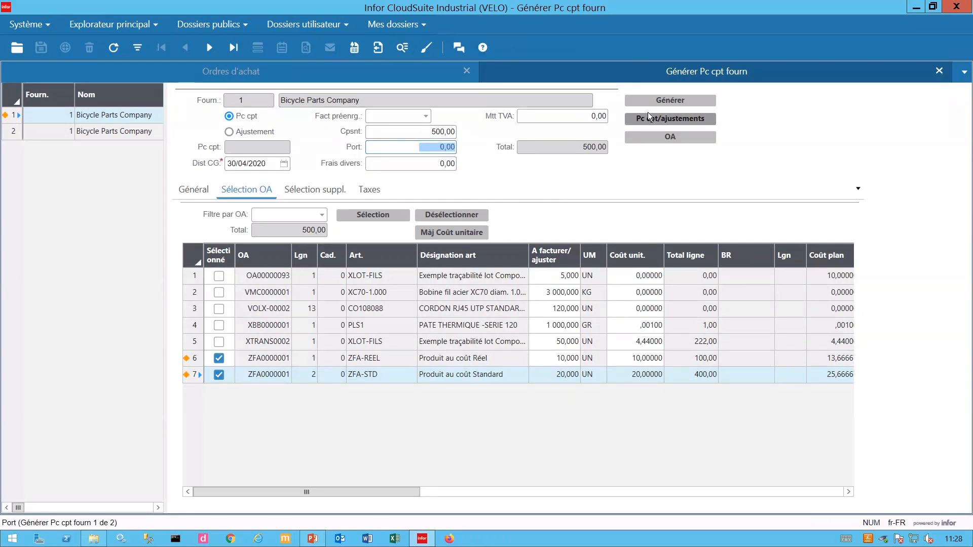
Try to generate the voucher with the supplier invoice reference left empty
{"action": "left_click", "coordinate": [656, 101]}
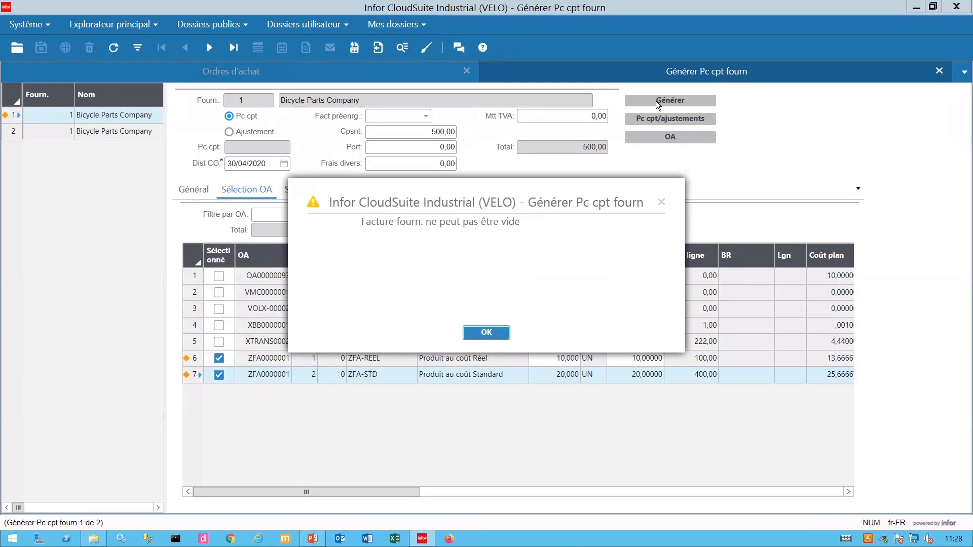
{"action": "left_click", "coordinate": [504, 334]}
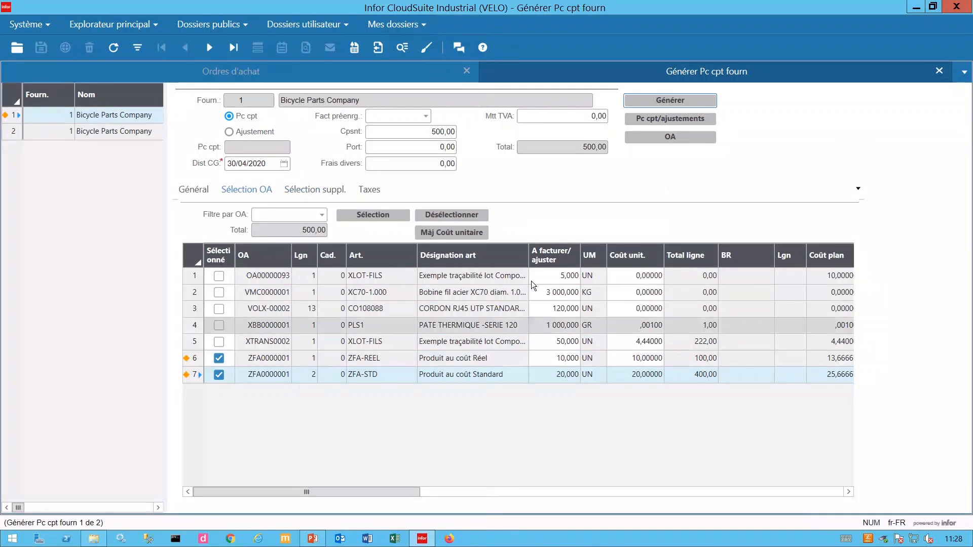
{"action": "left_click", "coordinate": [666, 99]}
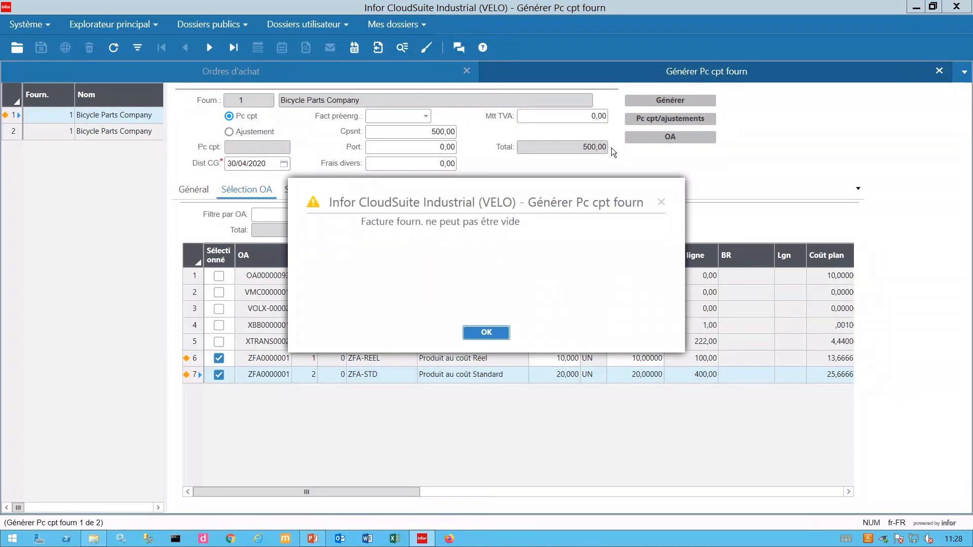
{"action": "left_click", "coordinate": [489, 333]}
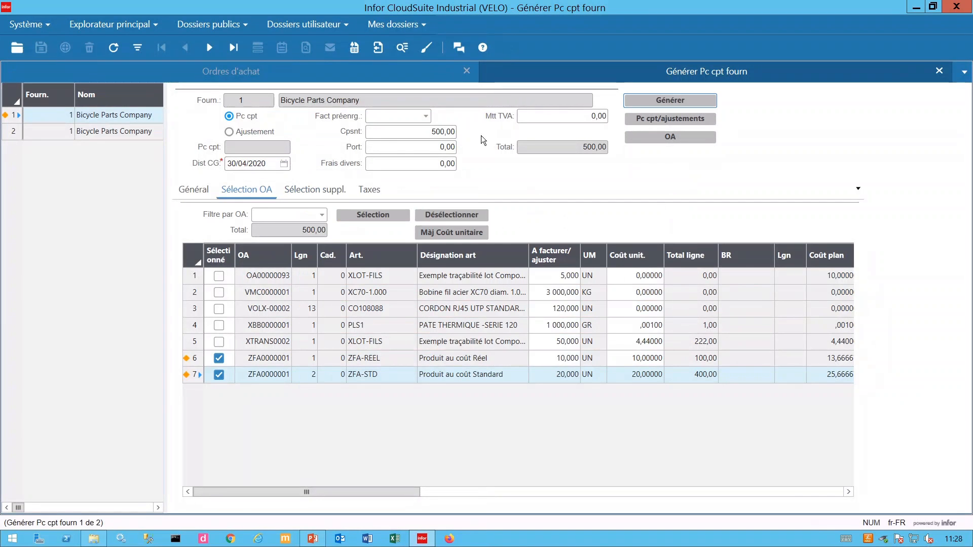
Set the supplier invoice (Facture fourn.) to "N° Facture Cpst" and generate the voucher, confirming the VAT generation too
{"action": "left_click", "coordinate": [209, 191]}
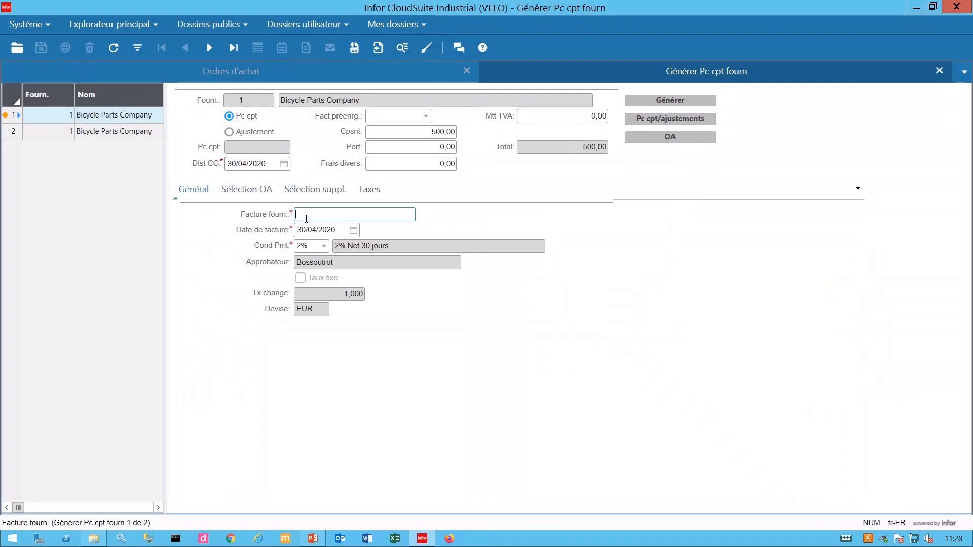
{"action": "type", "text": "N° Facture Cpst"}
{"action": "left_click", "coordinate": [679, 102]}
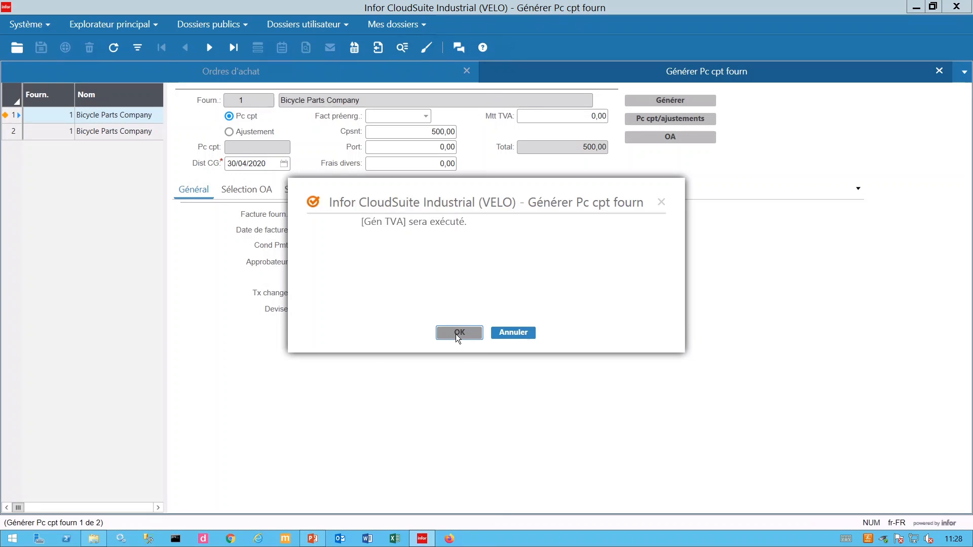
{"action": "left_click", "coordinate": [459, 333]}
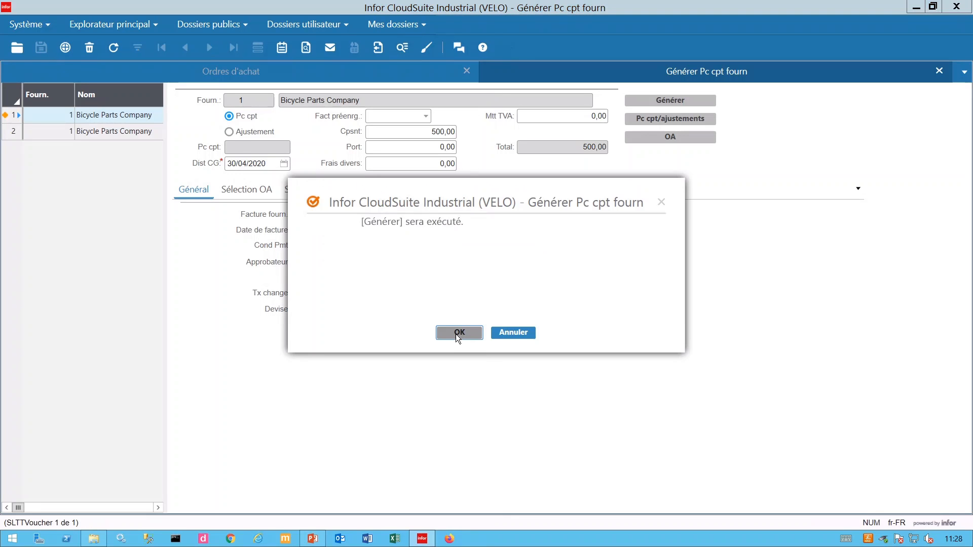
{"action": "left_click", "coordinate": [455, 333]}
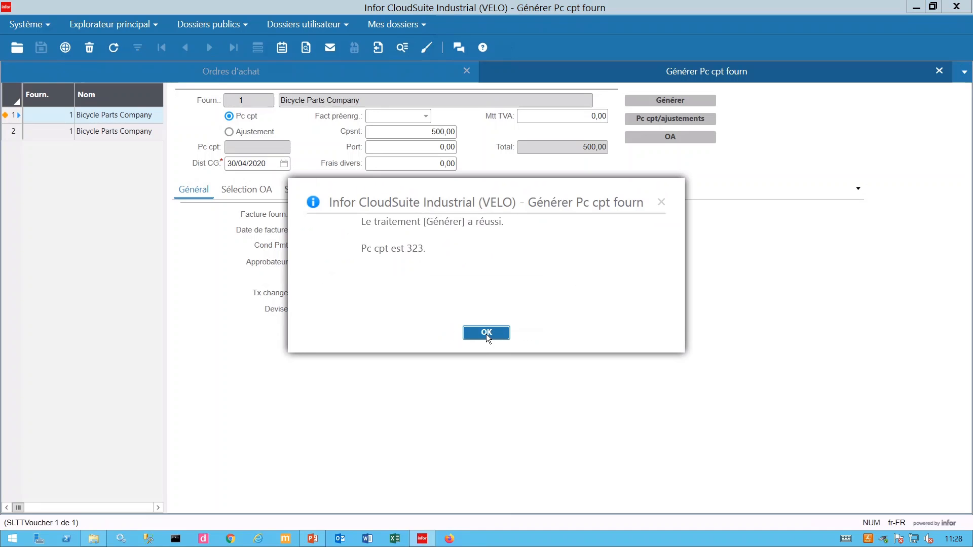
{"action": "left_click", "coordinate": [485, 332]}
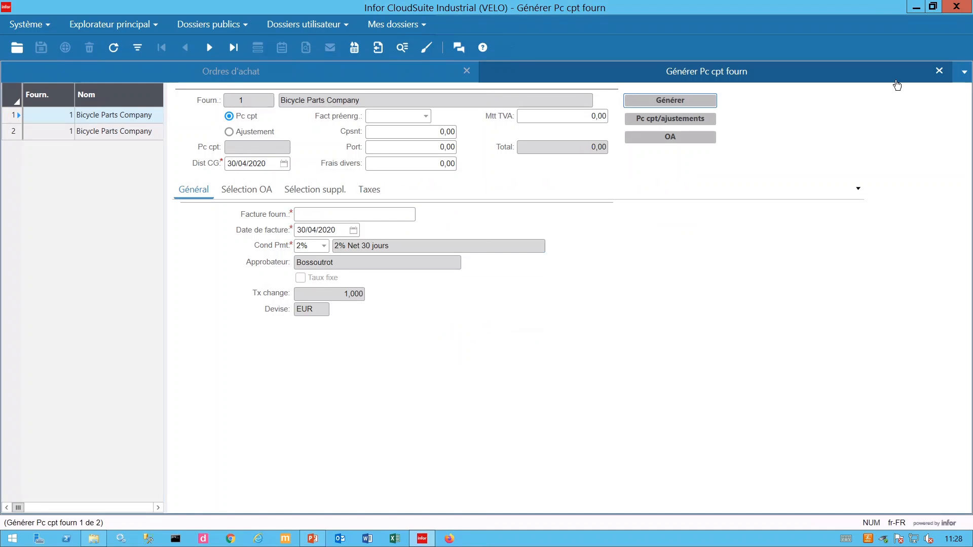
Open the vouchers and adjustments form, filter it on Bicycle Parts Company and select the "N° Facture Cpst" voucher
{"action": "left_click", "coordinate": [665, 121]}
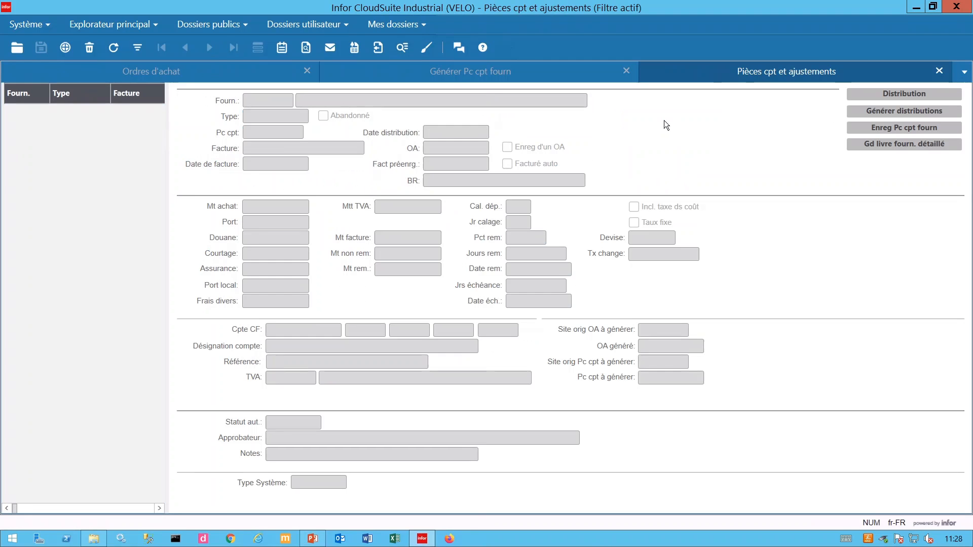
{"action": "left_click", "coordinate": [287, 99]}
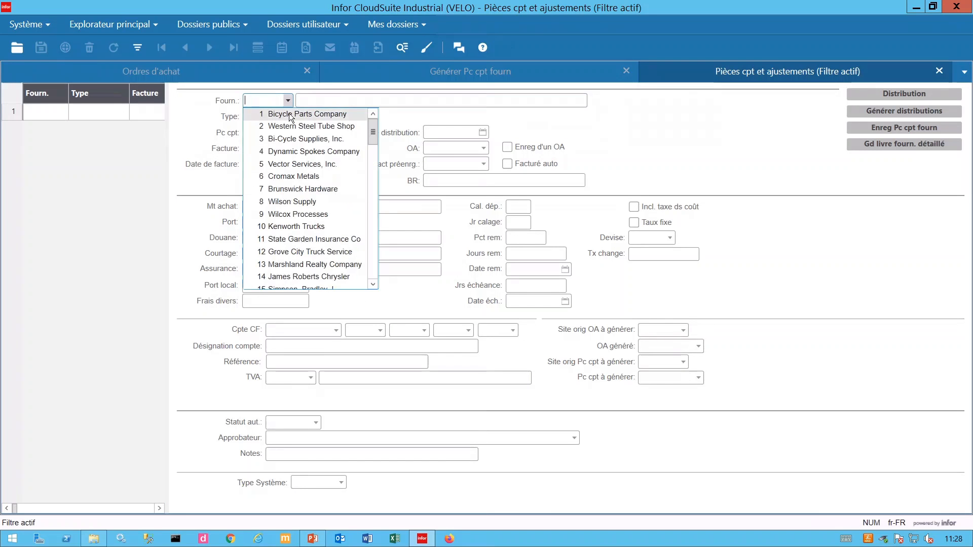
{"action": "left_click", "coordinate": [288, 114]}
{"action": "left_click", "coordinate": [145, 49]}
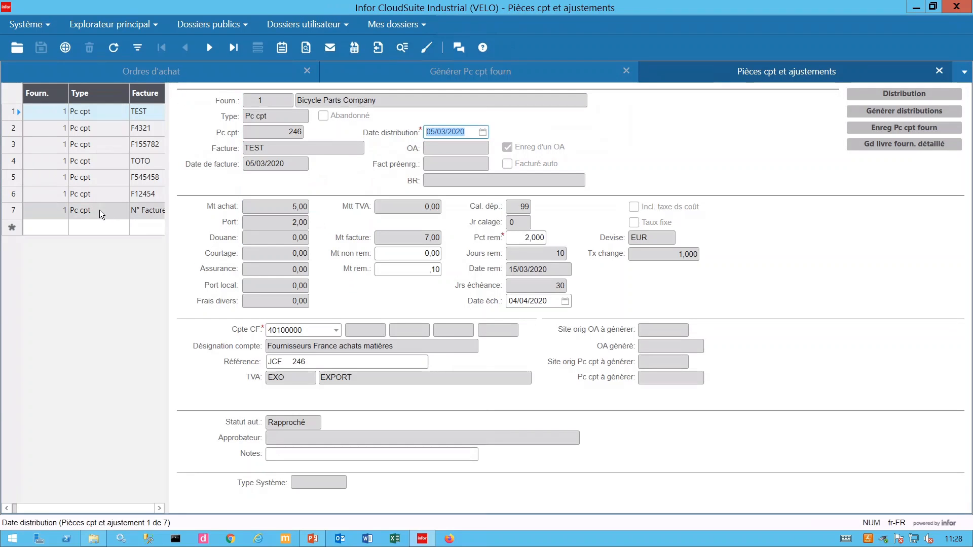
{"action": "left_click", "coordinate": [99, 210]}
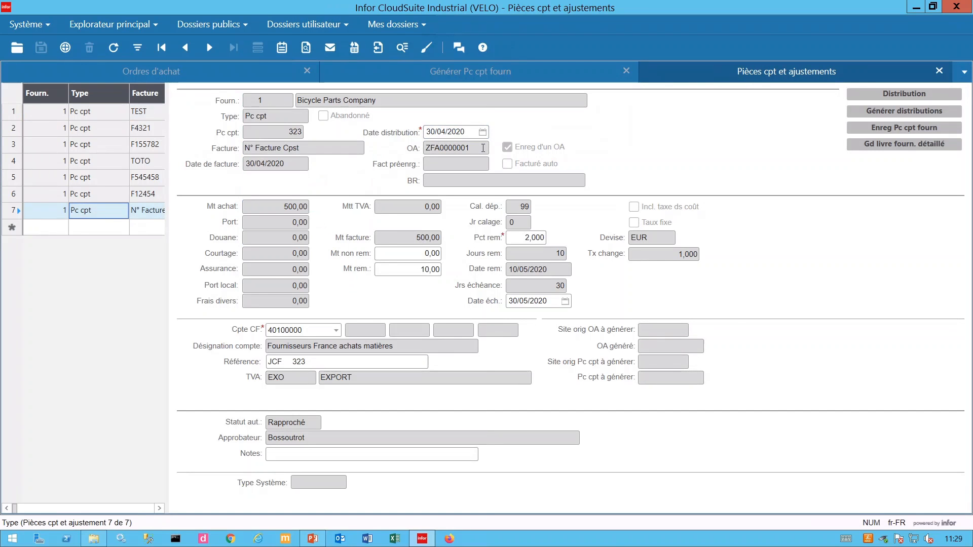
Open voucher posting (Enreg Pc cpt fourn) for the selected voucher and process it in Impr mode
{"action": "left_click", "coordinate": [914, 130]}
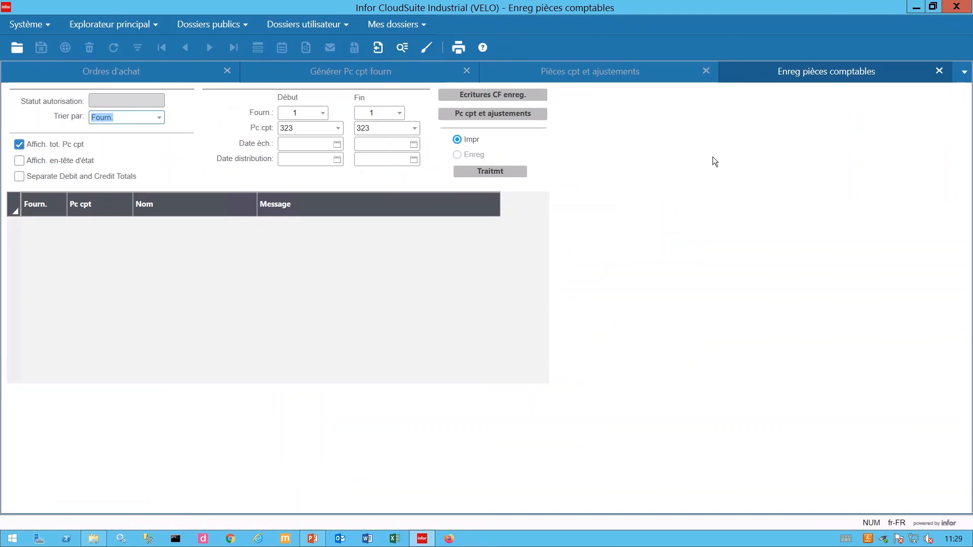
{"action": "left_click", "coordinate": [499, 172]}
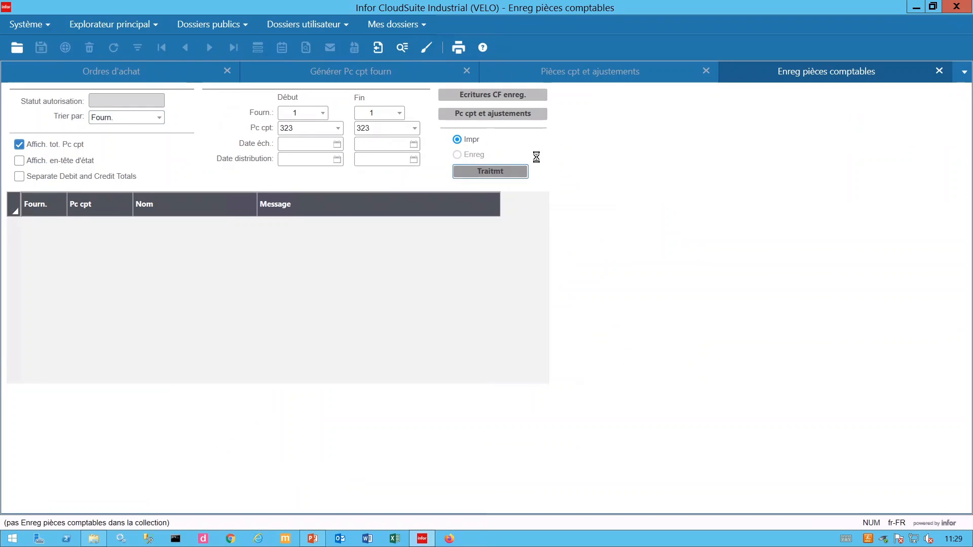
{"action": "left_click", "coordinate": [461, 331]}
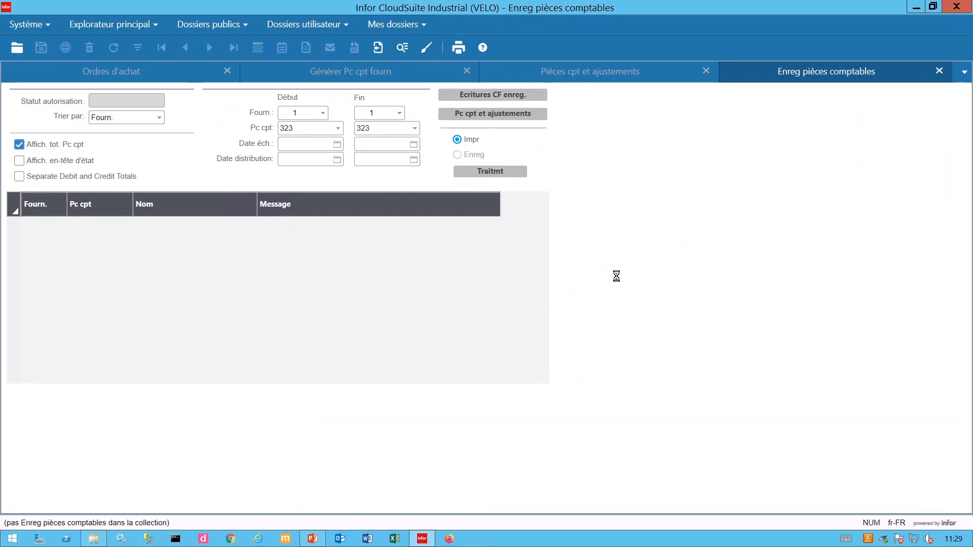
{"action": "left_click", "coordinate": [486, 332]}
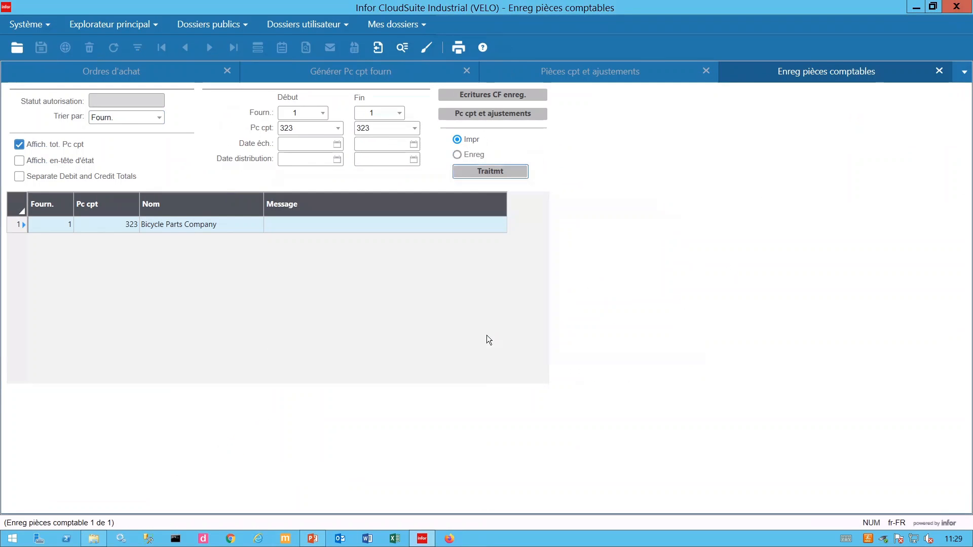
Switch the processing mode to Enreg and post the Bicycle Parts Company voucher
{"action": "left_click", "coordinate": [474, 155]}
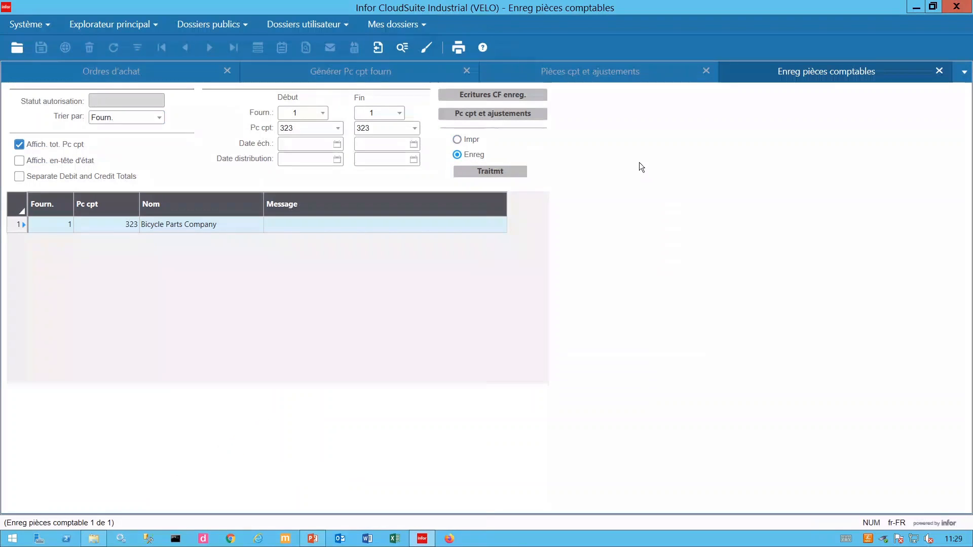
{"action": "left_click", "coordinate": [493, 171]}
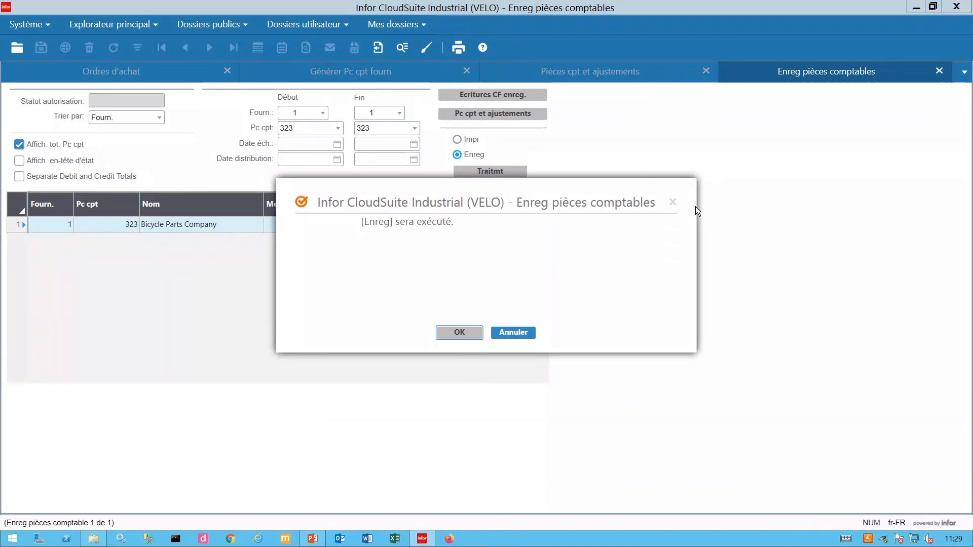
{"action": "left_click", "coordinate": [474, 335]}
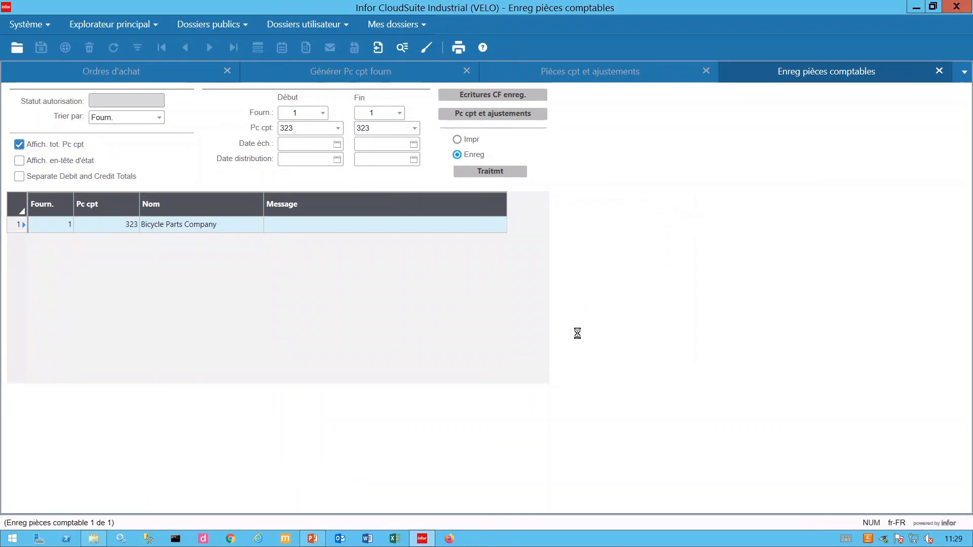
{"action": "left_click", "coordinate": [479, 336]}
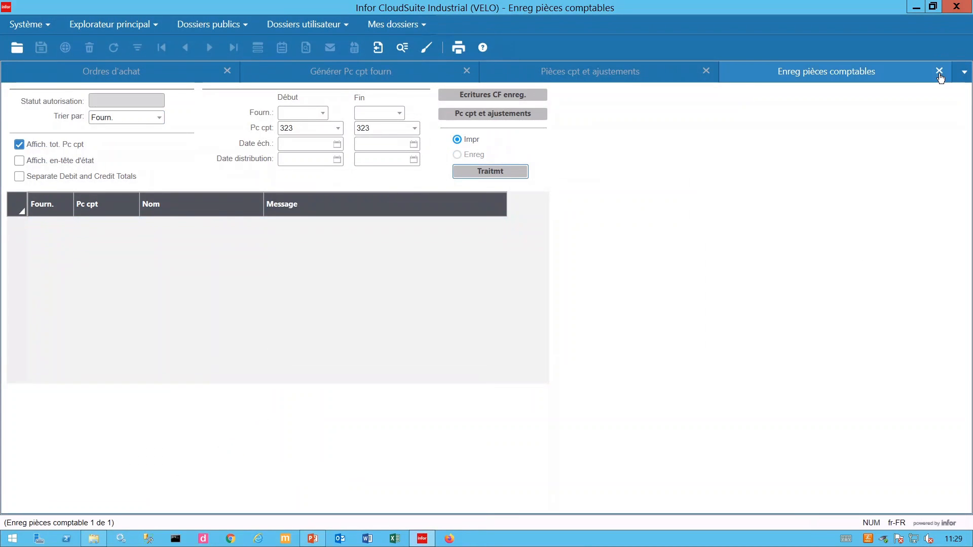
Close the voucher posting form and open the purchase order life cycle form (Cycle de vie Ordre d'Achat)
{"action": "left_click", "coordinate": [498, 337]}
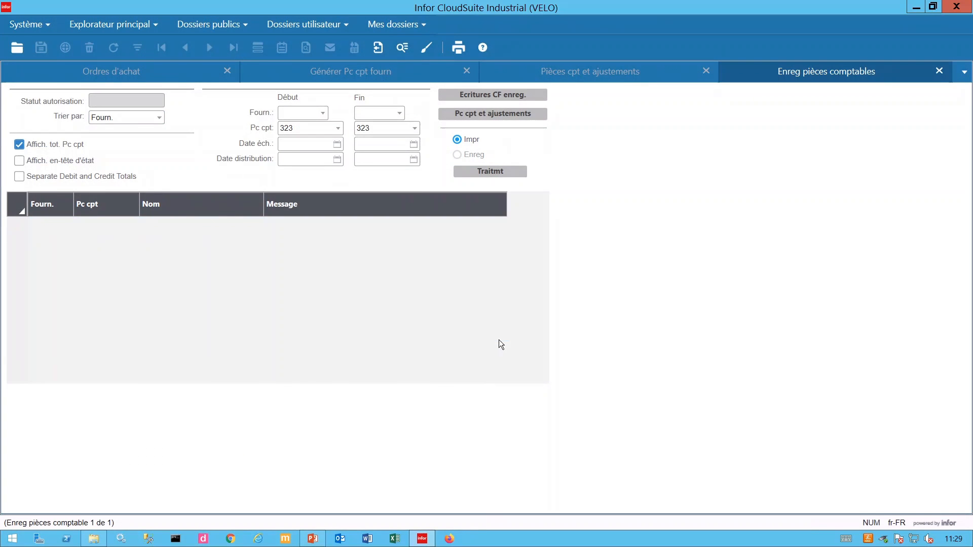
{"action": "left_click", "coordinate": [939, 71]}
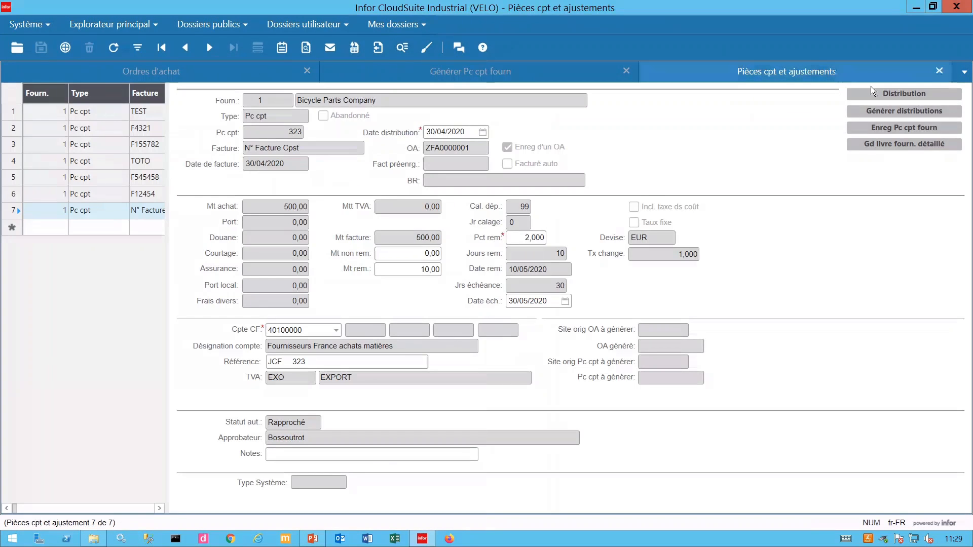
{"action": "left_click", "coordinate": [417, 27]}
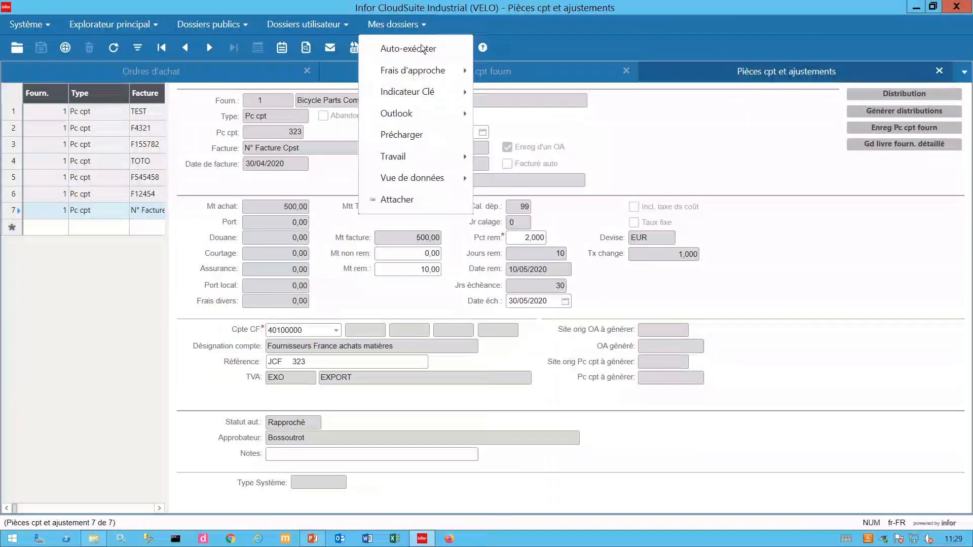
{"action": "mouse_move", "coordinate": [413, 71]}
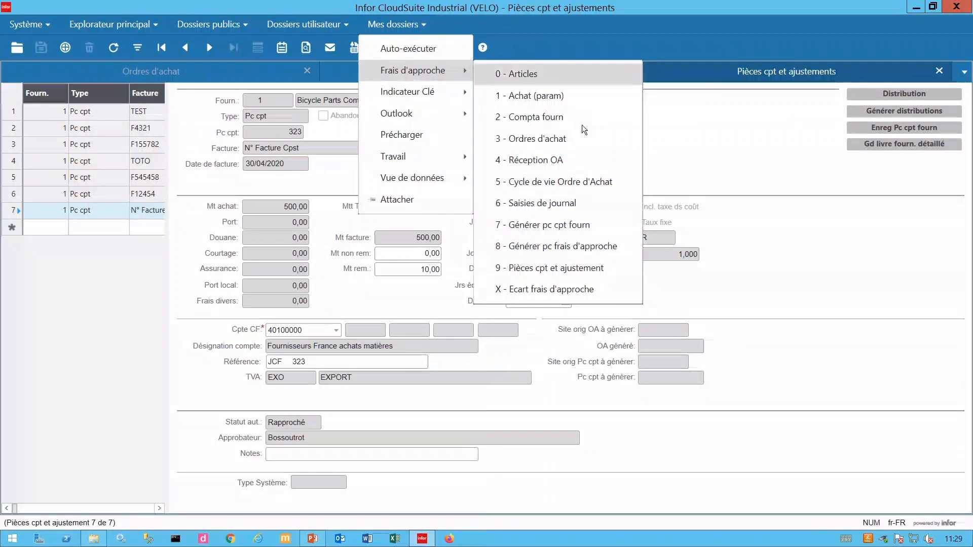
{"action": "left_click", "coordinate": [573, 185]}
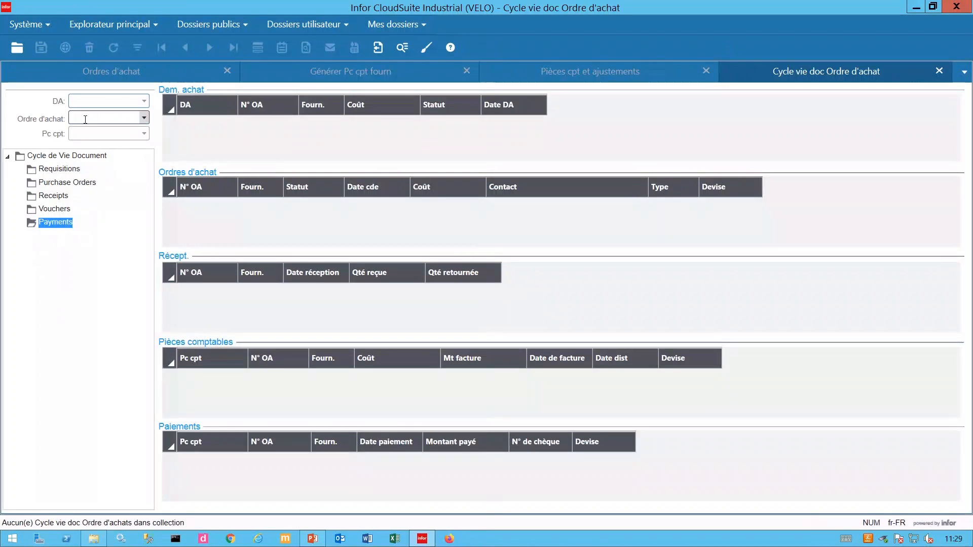
Look up the ZFA purchase order in the document life cycle using ZFA* and examine its voucher line under Pièces comptables
{"action": "type", "text": "ZFA"}
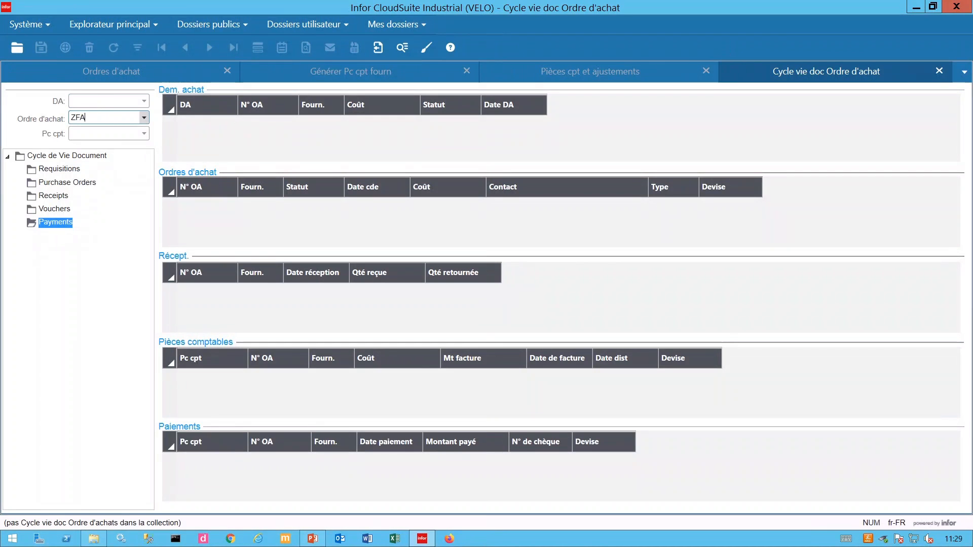
{"action": "type", "text": "*"}
{"action": "left_click", "coordinate": [142, 117]}
{"action": "left_click", "coordinate": [134, 131]}
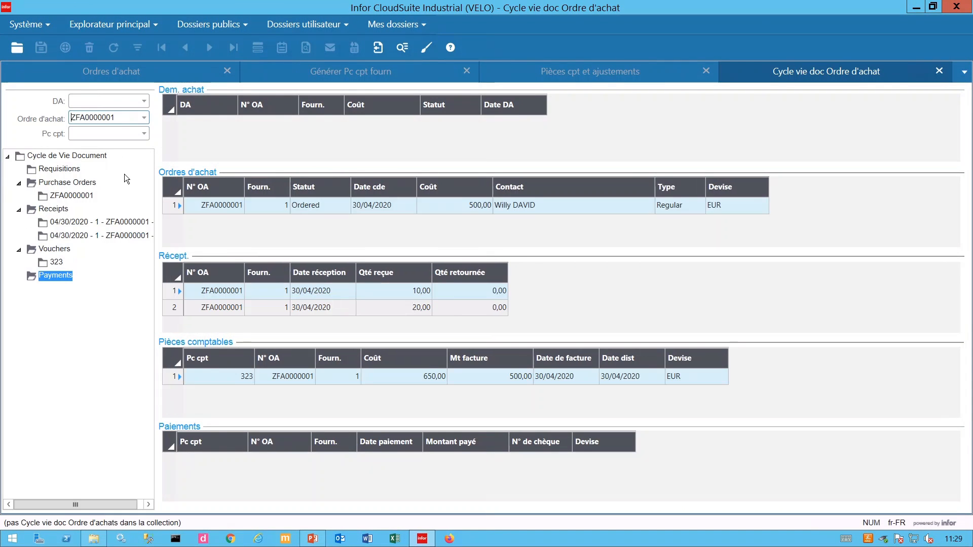
{"action": "left_click", "coordinate": [227, 382]}
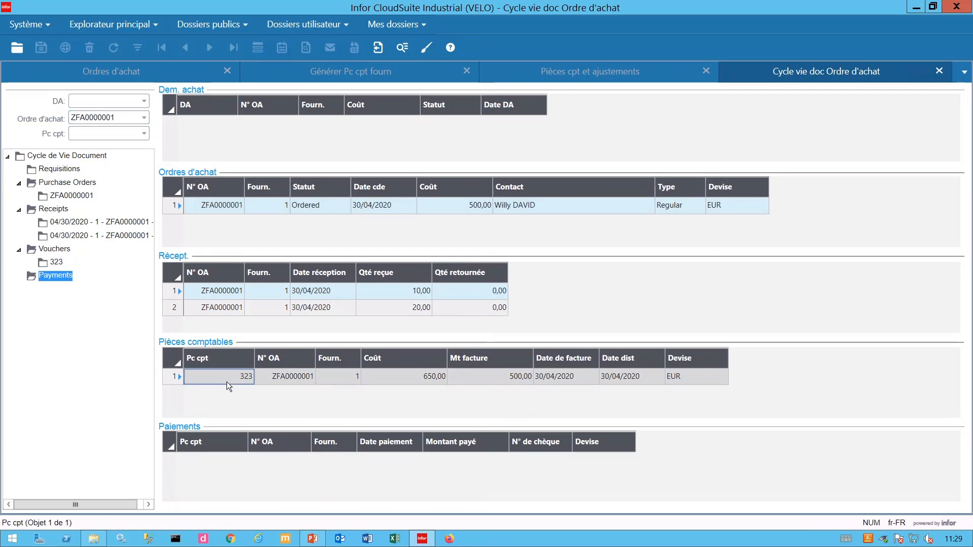
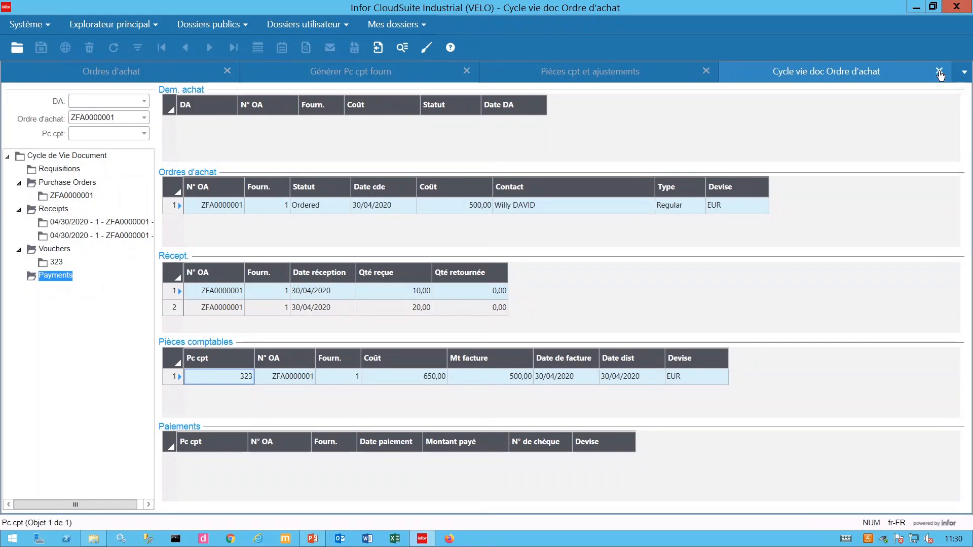
Close the purchase order life cycle, vouchers and adjustments, and voucher generation forms
{"action": "left_click", "coordinate": [939, 71]}
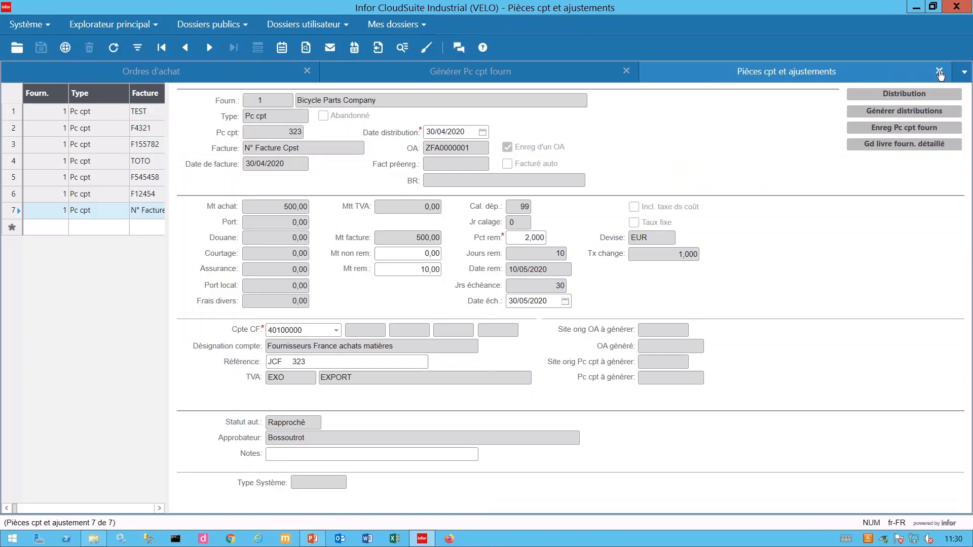
{"action": "left_click", "coordinate": [939, 71]}
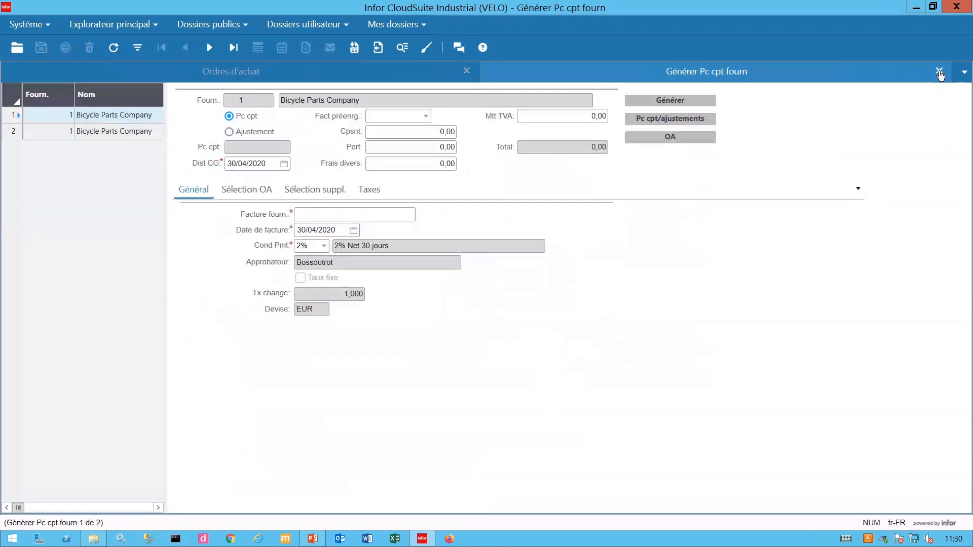
{"action": "left_click", "coordinate": [939, 72]}
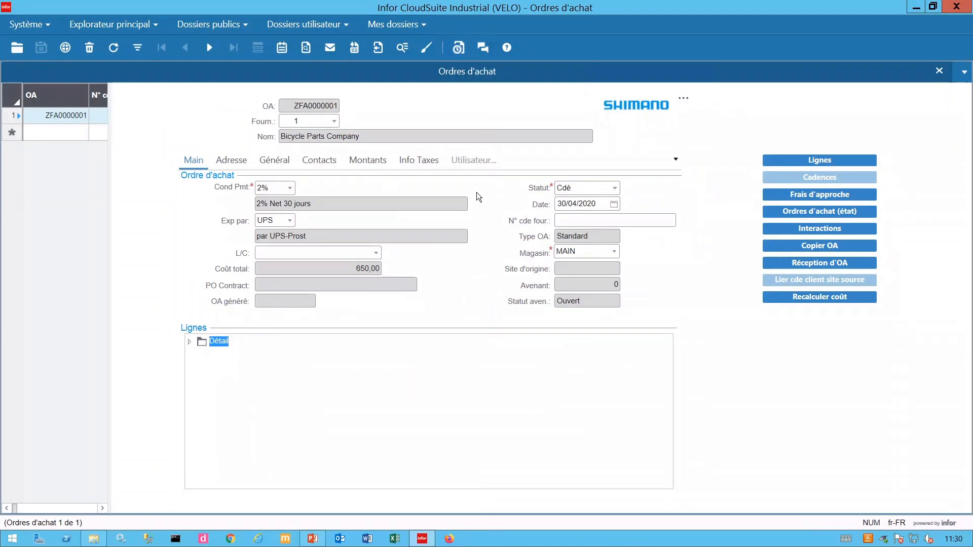
Open landed cost voucher generation (Générer pc frais d'approche) filtered on supplier 2, Western Steel Tube Shop, with first and last reception dates 30/04/2020
{"action": "left_click", "coordinate": [423, 25]}
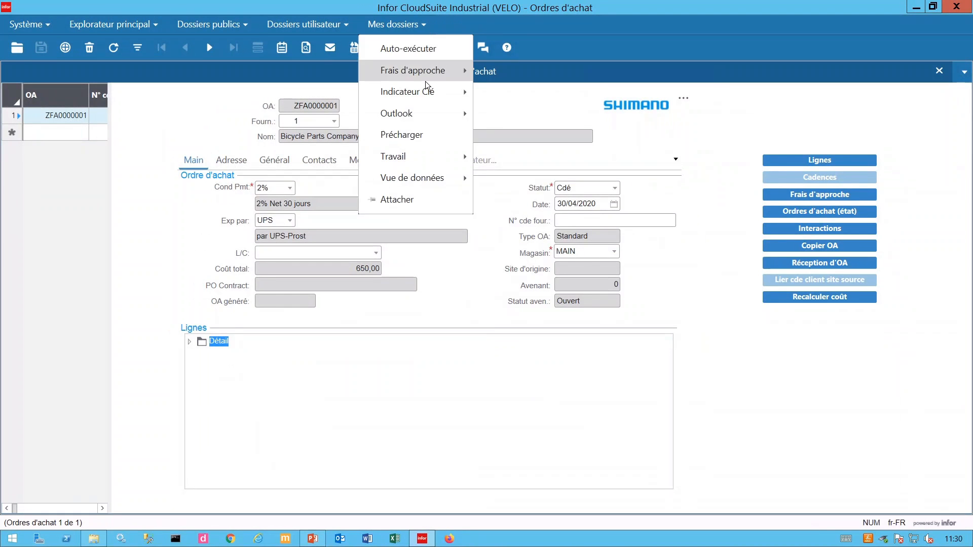
{"action": "mouse_move", "coordinate": [425, 81]}
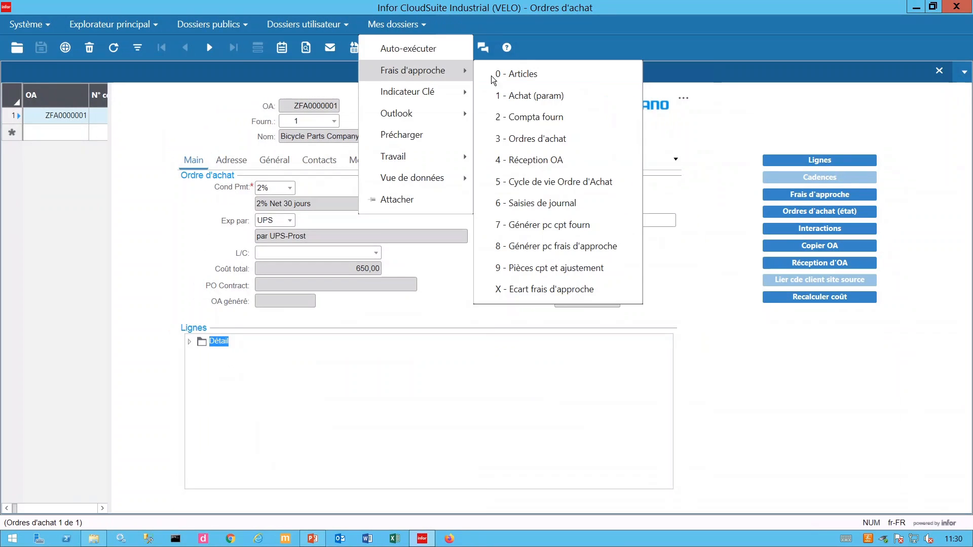
{"action": "left_click", "coordinate": [570, 249]}
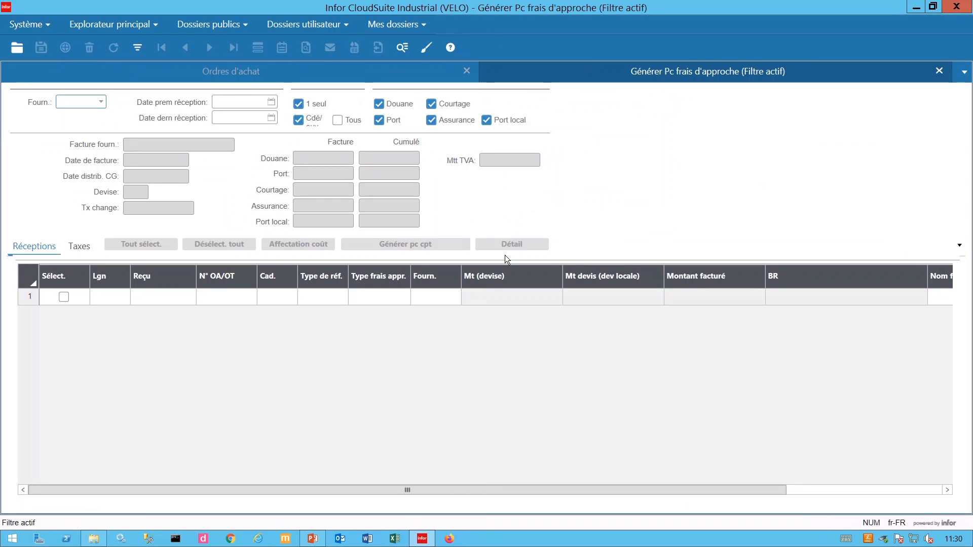
{"action": "left_click", "coordinate": [102, 102]}
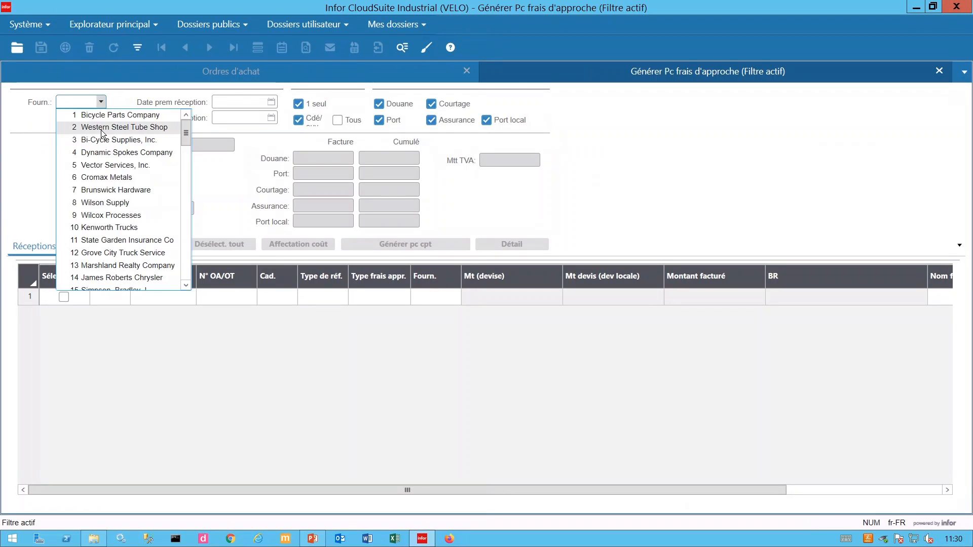
{"action": "left_click", "coordinate": [102, 129]}
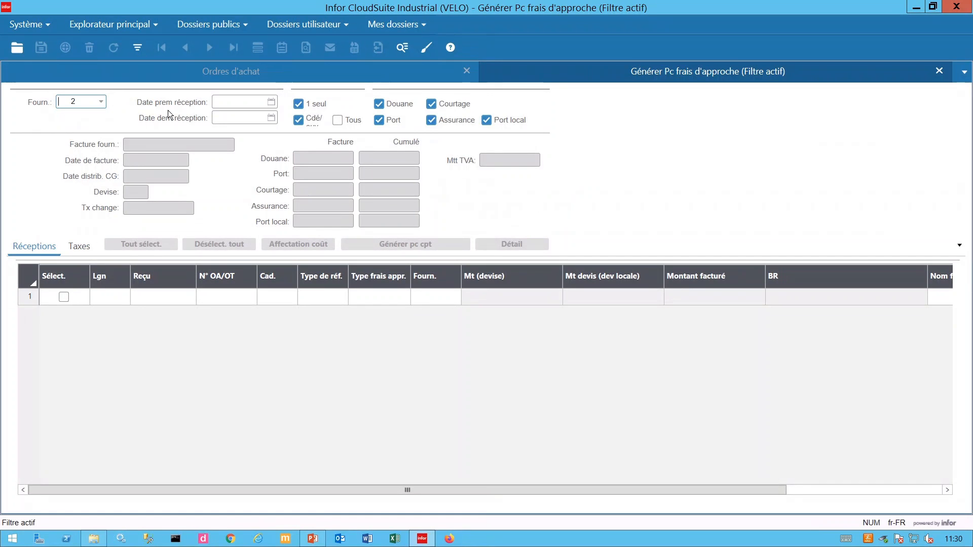
{"action": "left_click", "coordinate": [272, 102]}
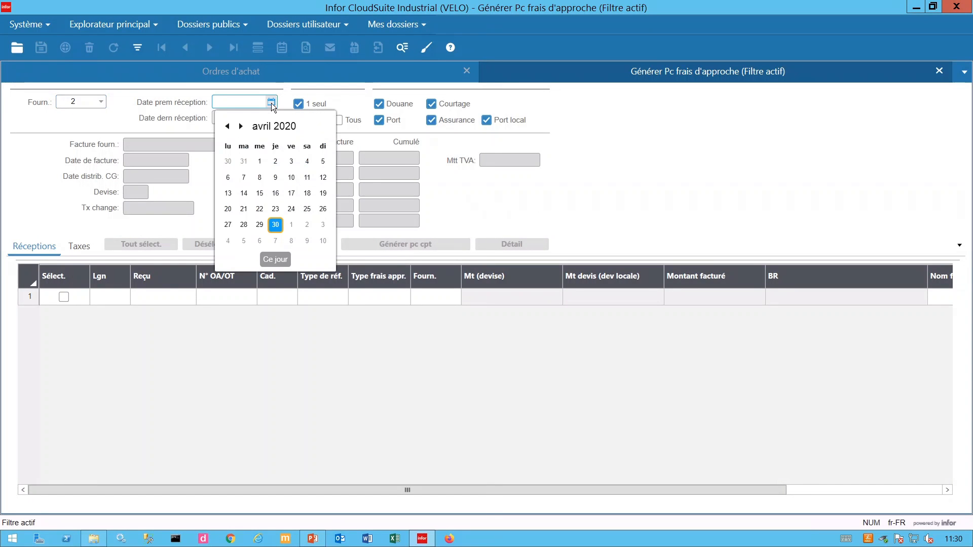
{"action": "left_click", "coordinate": [275, 224]}
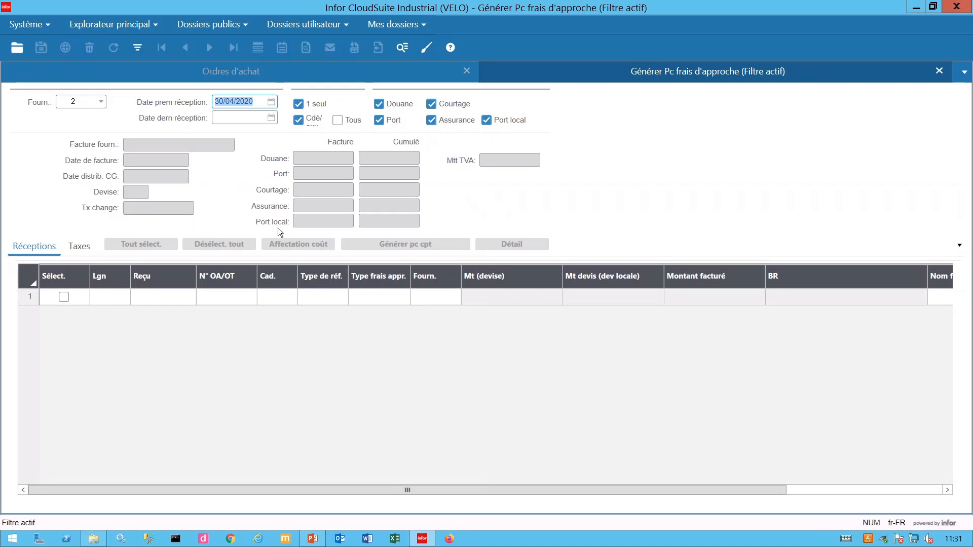
{"action": "left_click", "coordinate": [271, 117]}
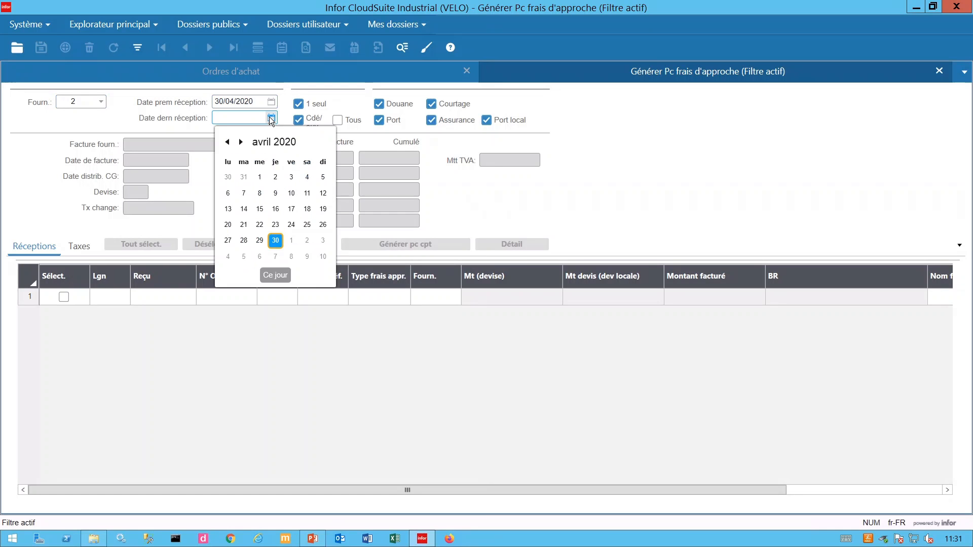
{"action": "left_click", "coordinate": [272, 243]}
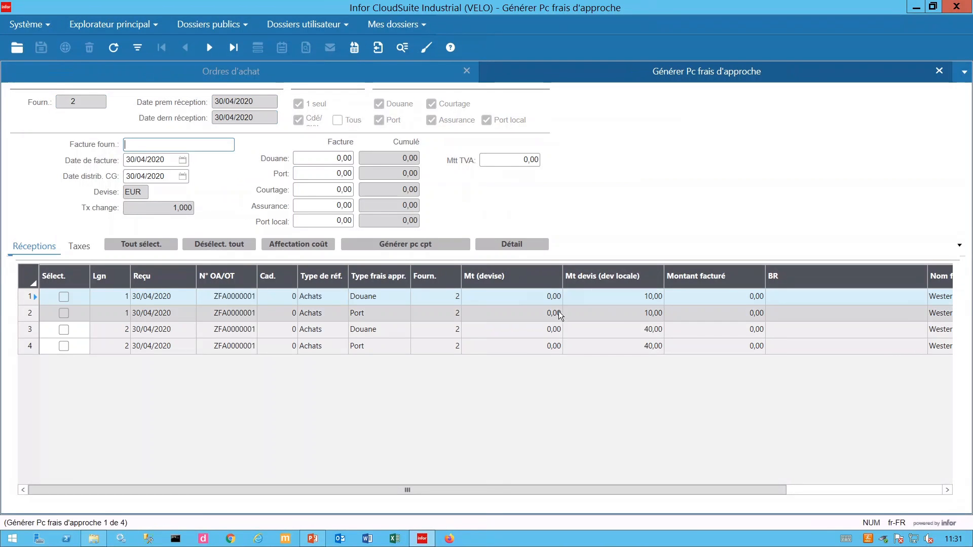
Select all four Douane and Port reception lines of the ZFA purchase order for vouchering
{"action": "left_click", "coordinate": [64, 297]}
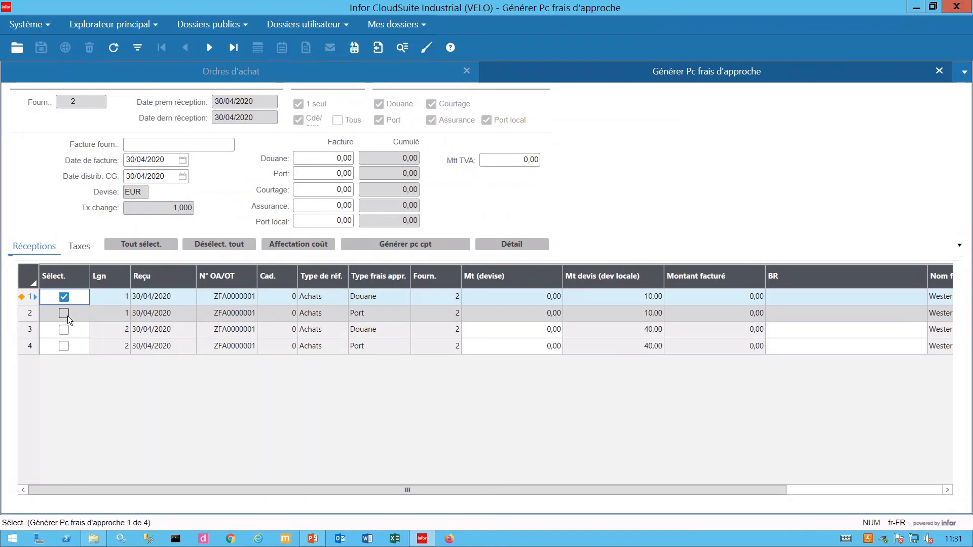
{"action": "left_click", "coordinate": [64, 313]}
{"action": "left_click", "coordinate": [65, 331]}
{"action": "left_click", "coordinate": [65, 346]}
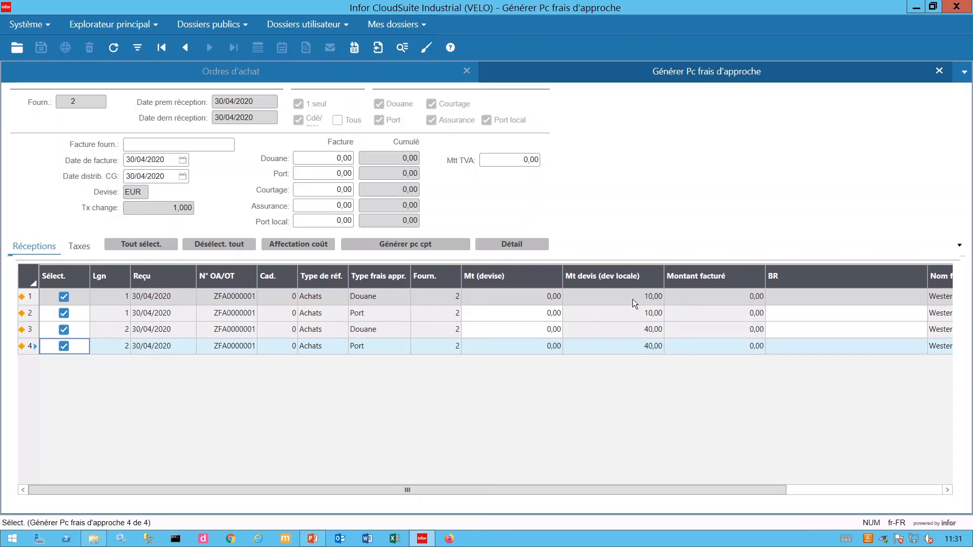
{"action": "left_click", "coordinate": [326, 158]}
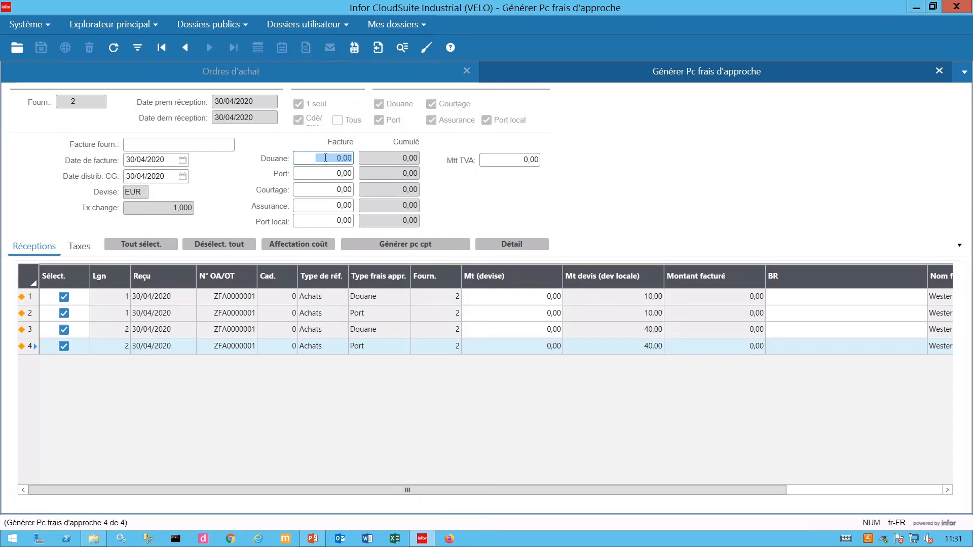
{"action": "type", "text": "10"}
{"action": "key", "text": "Tab"}
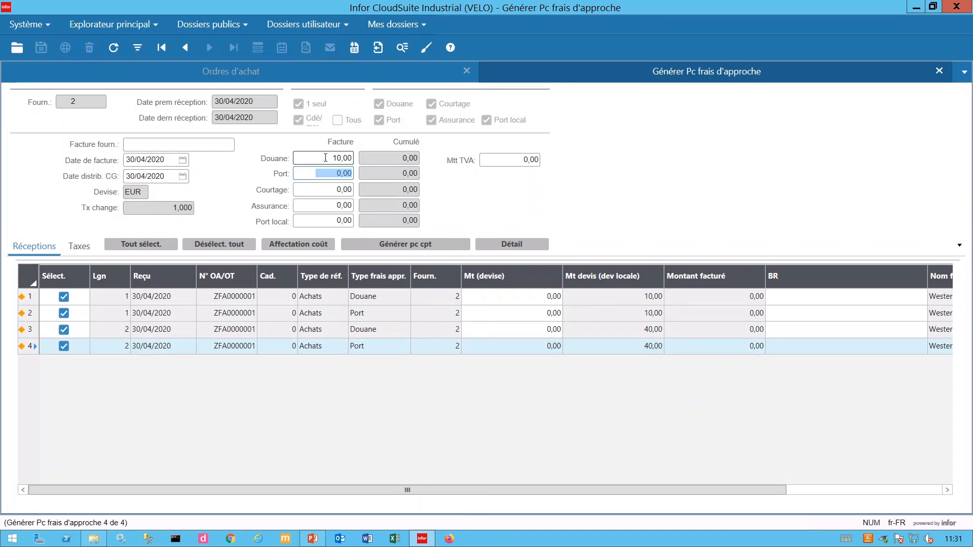
Set the invoiced Douane and Port amounts to 50,00 each and allocate the costs to the selected lines
{"action": "left_click", "coordinate": [326, 158]}
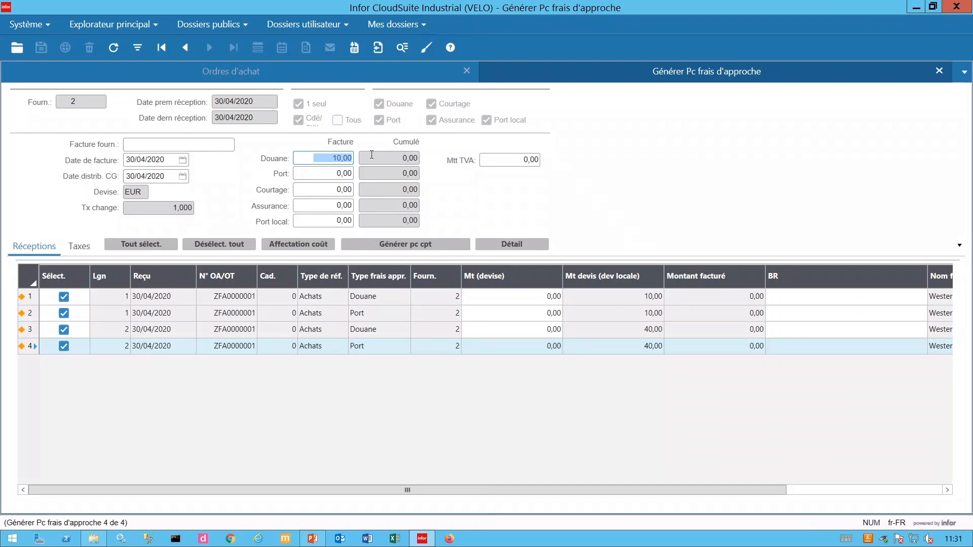
{"action": "type", "text": "2"}
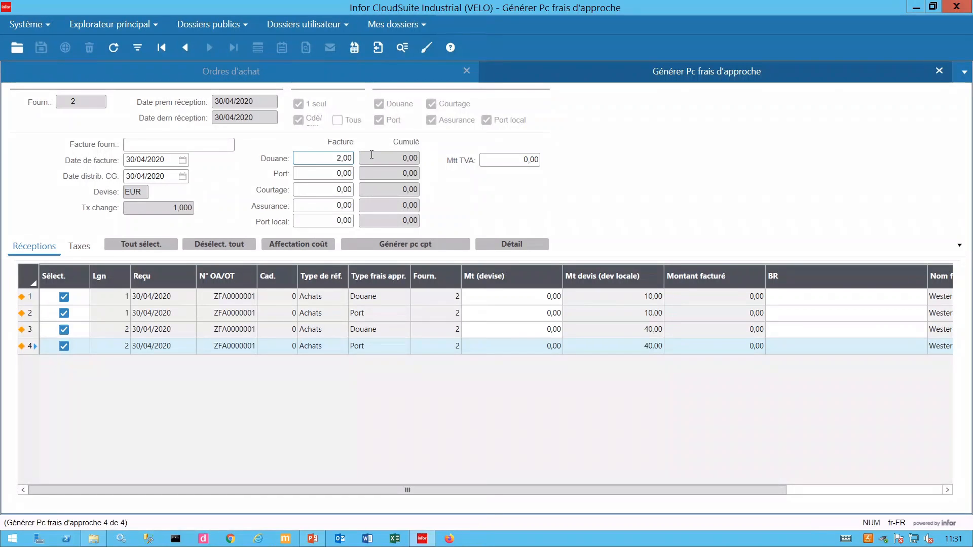
{"action": "type", "text": "0"}
{"action": "key", "text": "Tab"}
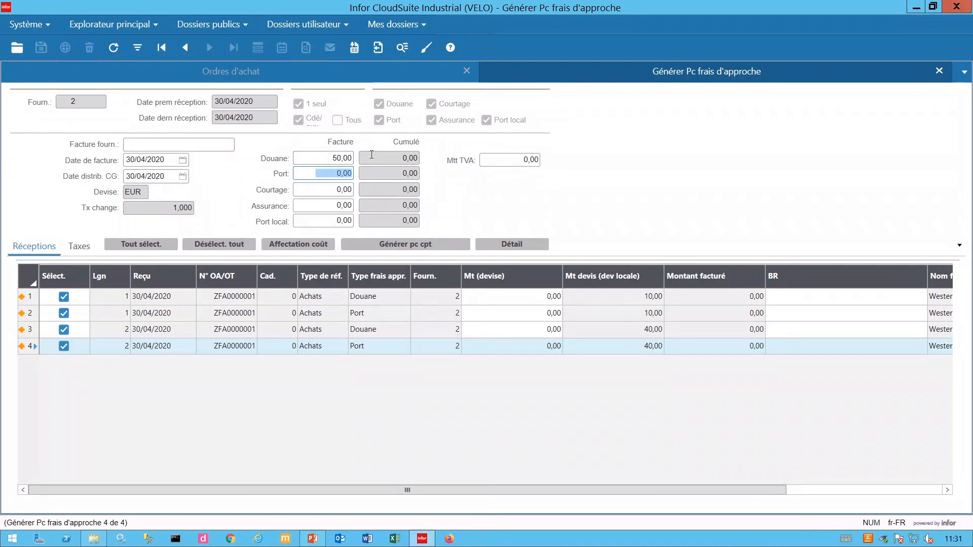
{"action": "type", "text": "5"}
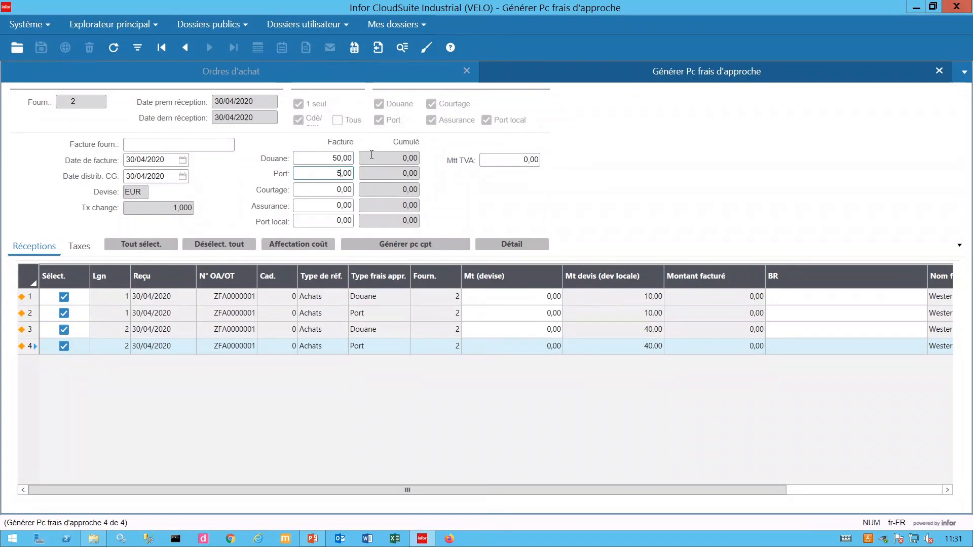
{"action": "type", "text": "0"}
{"action": "key", "text": "Tab"}
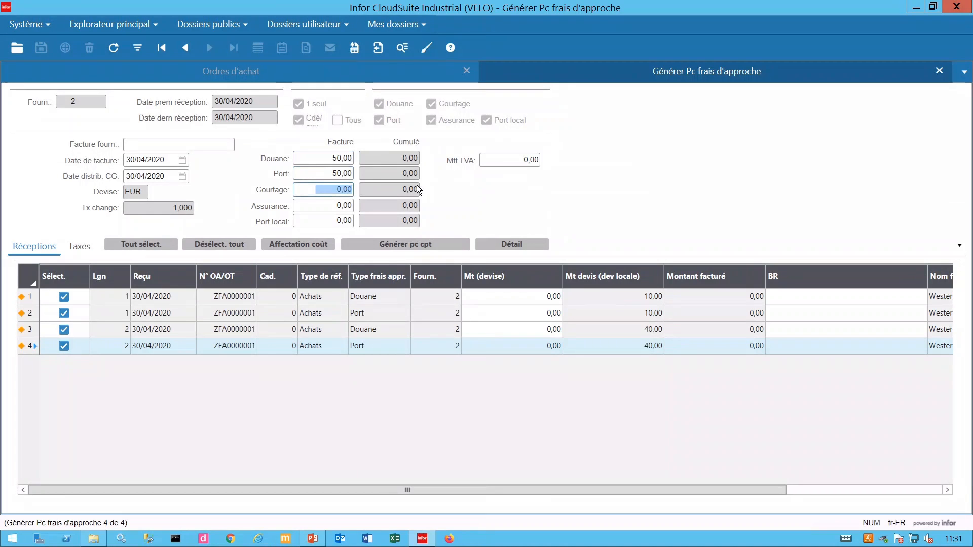
{"action": "left_click", "coordinate": [291, 245]}
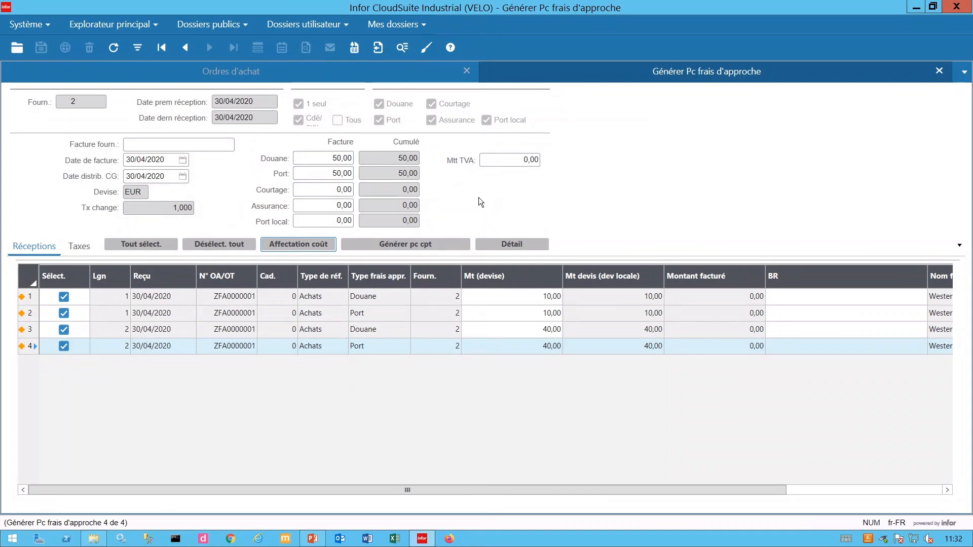
Generate the landed cost voucher for the selected lines, confirm the execution and close the generation form
{"action": "left_click", "coordinate": [398, 245]}
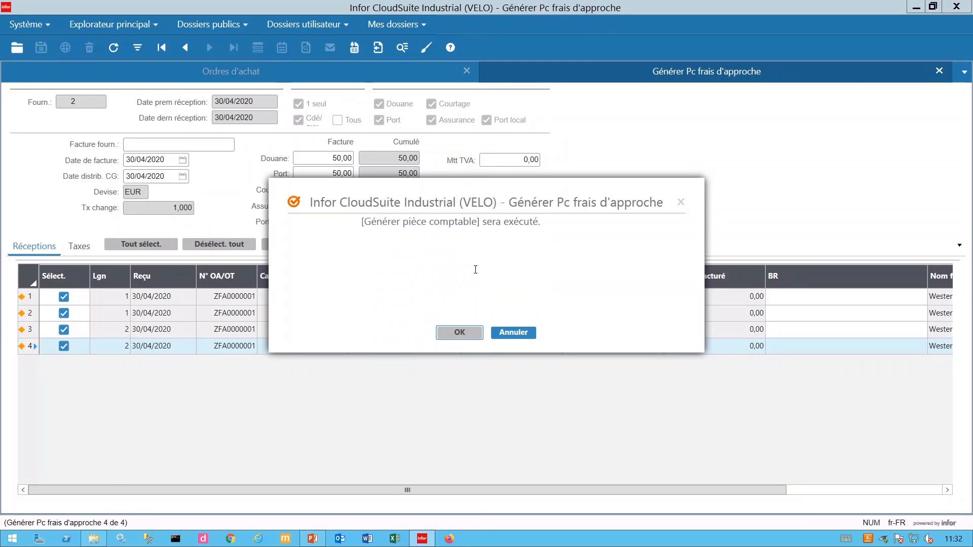
{"action": "left_click", "coordinate": [462, 333]}
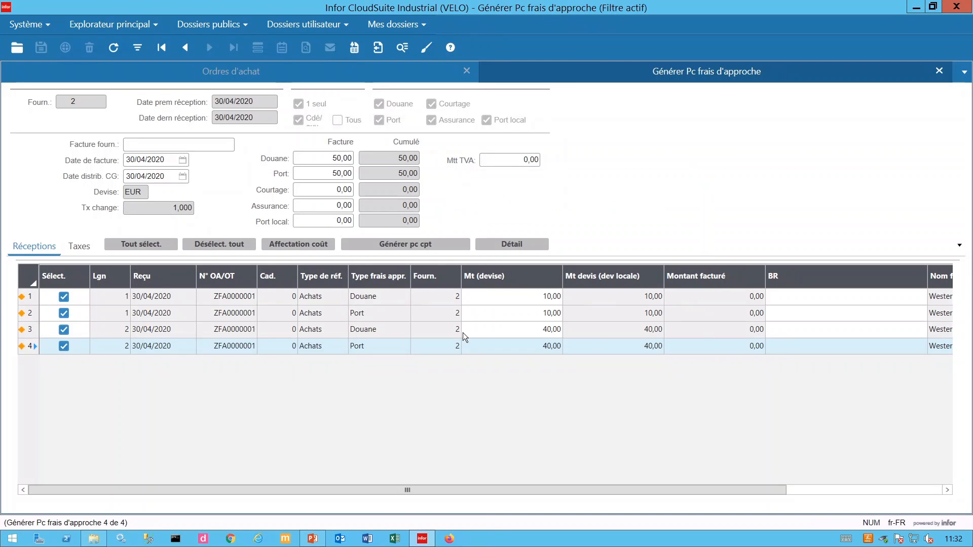
{"action": "left_click", "coordinate": [500, 335]}
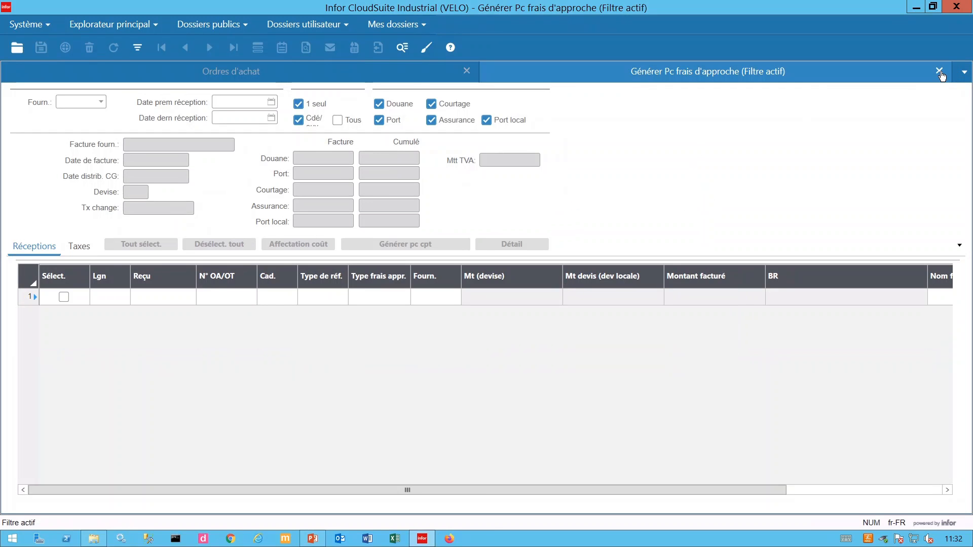
{"action": "left_click", "coordinate": [939, 72]}
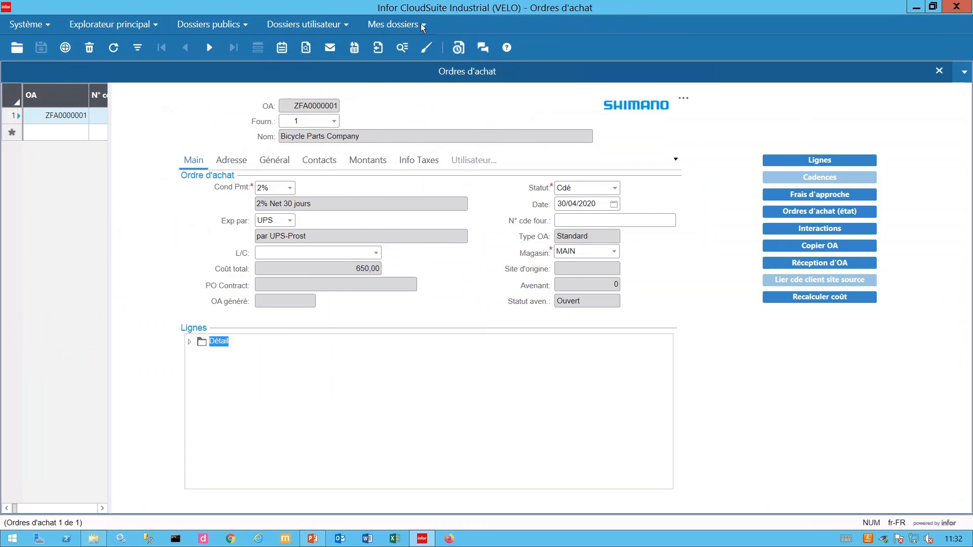
Open the vouchers and adjustments form (Pièces cpt et ajustements) filtered on supplier 2 and check the voucher's Port and Douane amounts
{"action": "left_click", "coordinate": [423, 26]}
{"action": "mouse_move", "coordinate": [421, 74]}
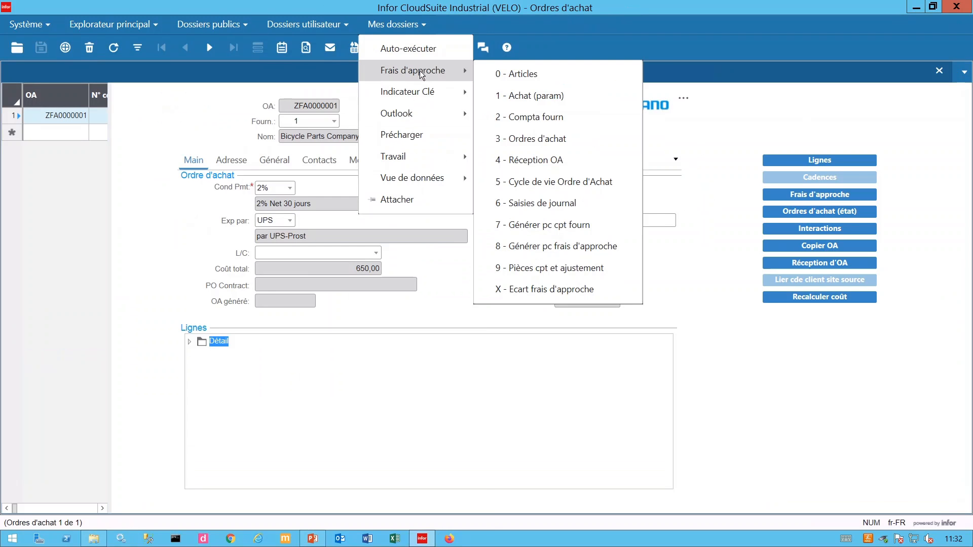
{"action": "left_click", "coordinate": [548, 271]}
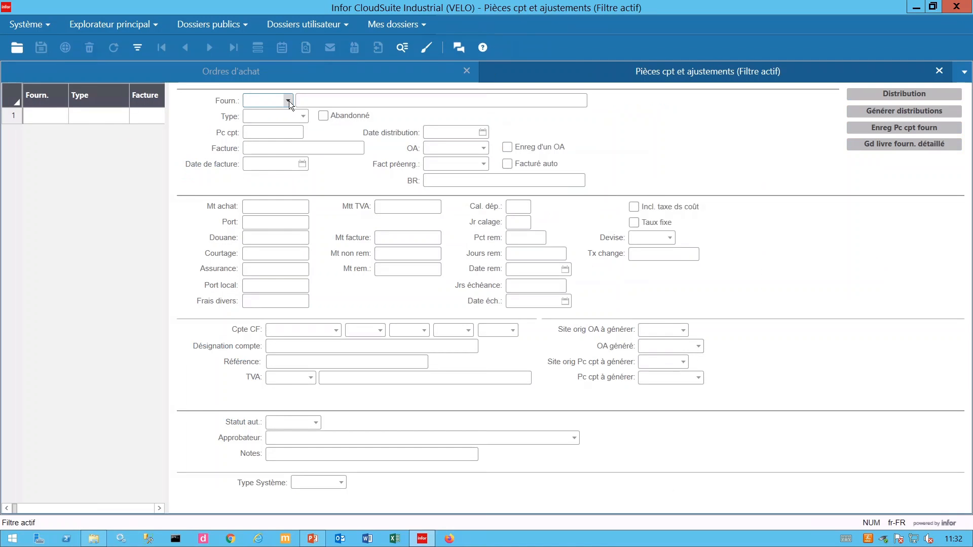
{"action": "left_click", "coordinate": [288, 100]}
{"action": "left_click", "coordinate": [289, 123]}
{"action": "left_click", "coordinate": [137, 47]}
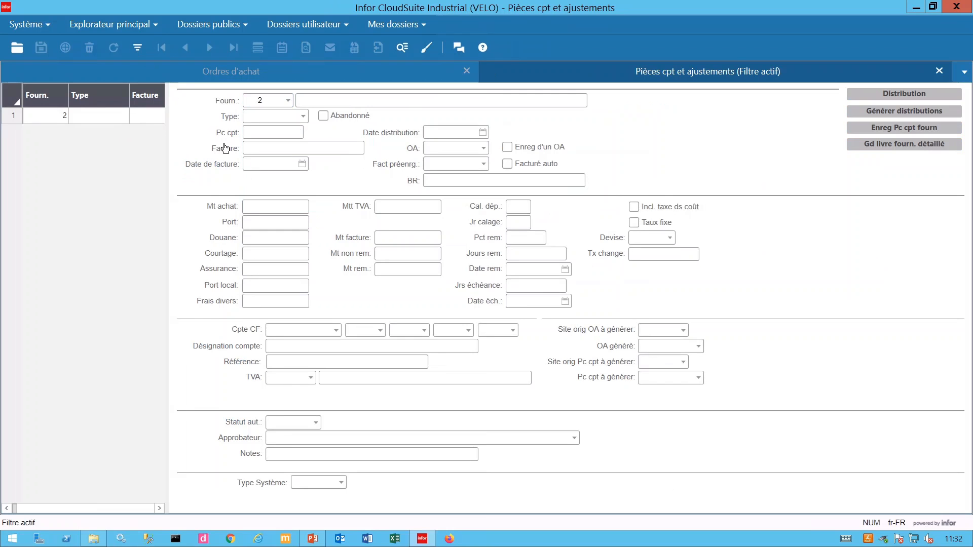
{"action": "key", "text": "F4"}
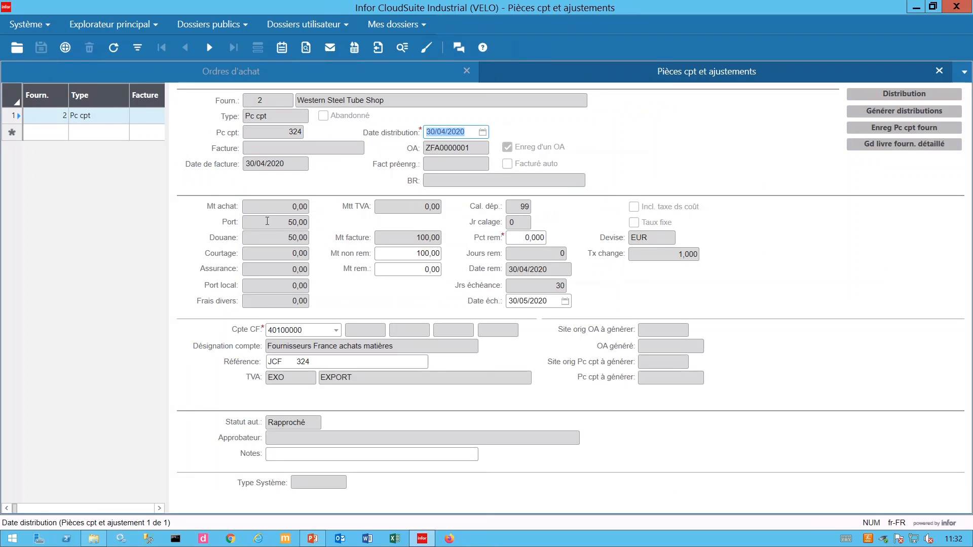
{"action": "left_click", "coordinate": [267, 222]}
{"action": "left_click", "coordinate": [274, 237]}
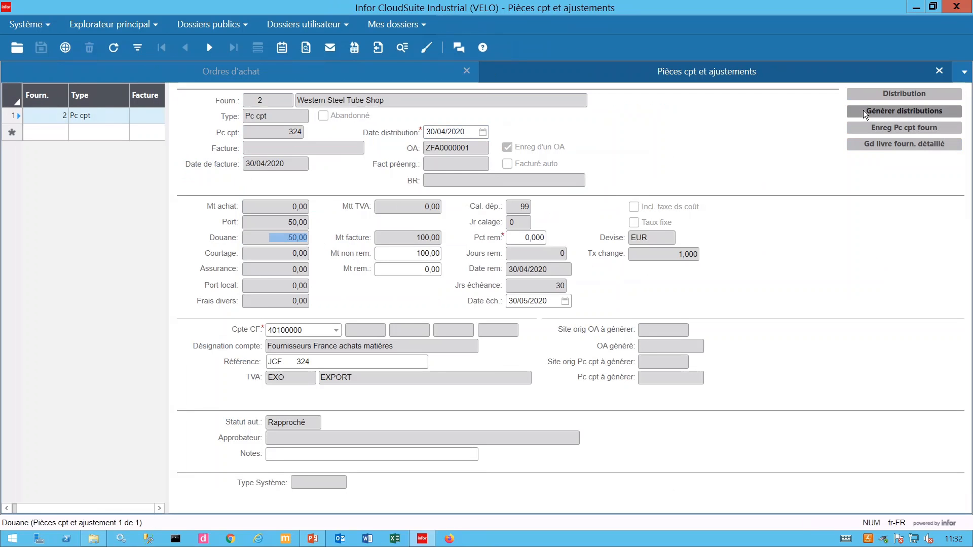
Open voucher posting (Enreg pièces comptables) for supplier 2's landed cost voucher, print the posting report and confirm it
{"action": "left_click", "coordinate": [887, 130]}
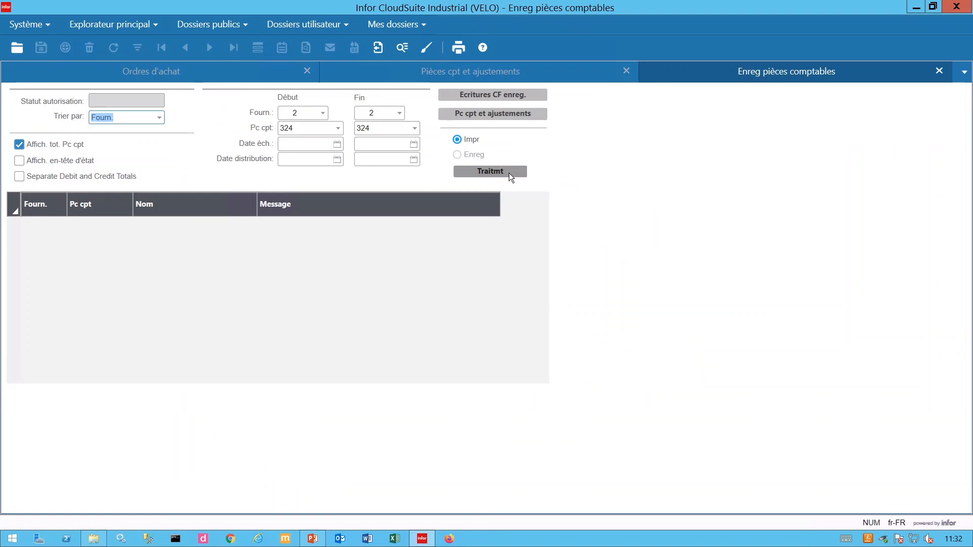
{"action": "left_click", "coordinate": [509, 172]}
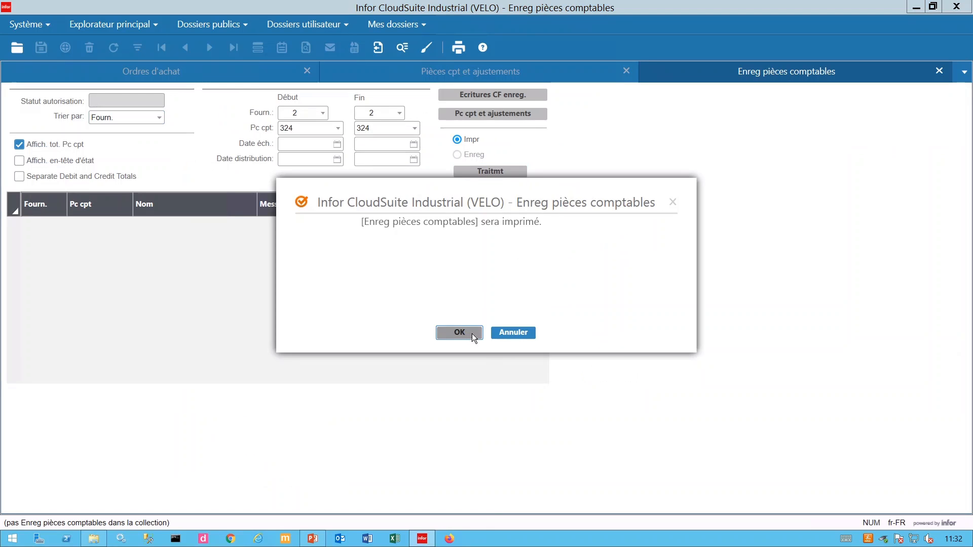
{"action": "left_click", "coordinate": [472, 334]}
{"action": "left_click", "coordinate": [497, 333]}
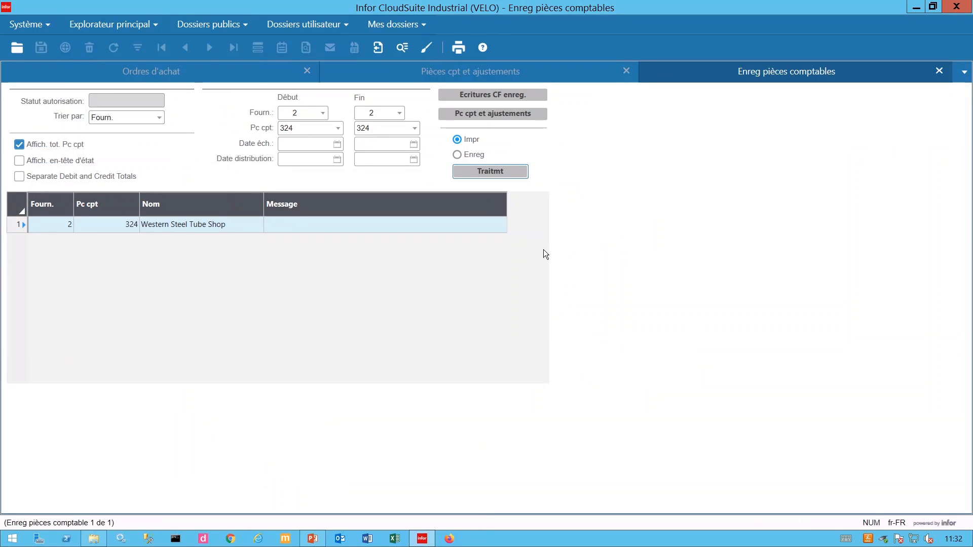
Post supplier 2's voucher with the Enreg option, confirm the execution and close the posting and voucher forms
{"action": "left_click", "coordinate": [471, 154]}
{"action": "left_click", "coordinate": [481, 172]}
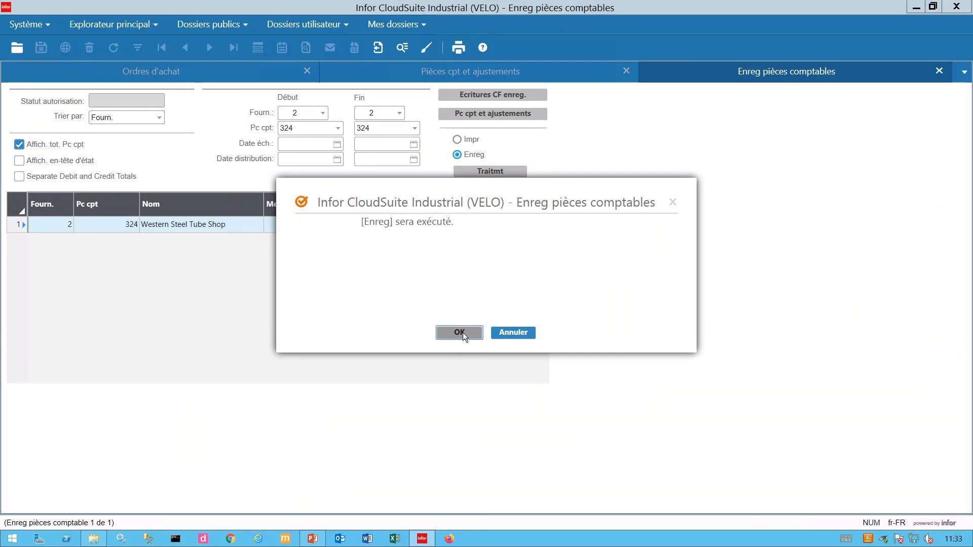
{"action": "left_click", "coordinate": [463, 333]}
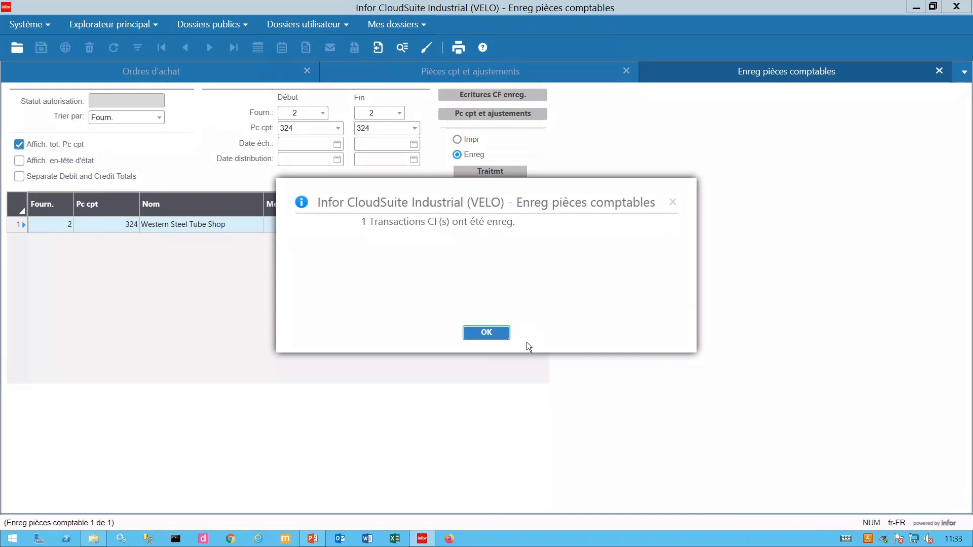
{"action": "left_click", "coordinate": [486, 331]}
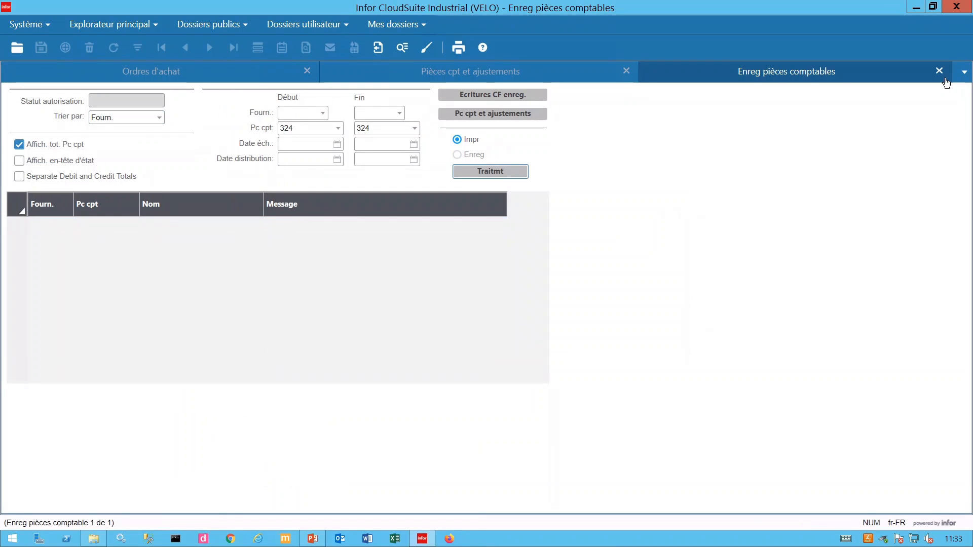
{"action": "left_click", "coordinate": [494, 337]}
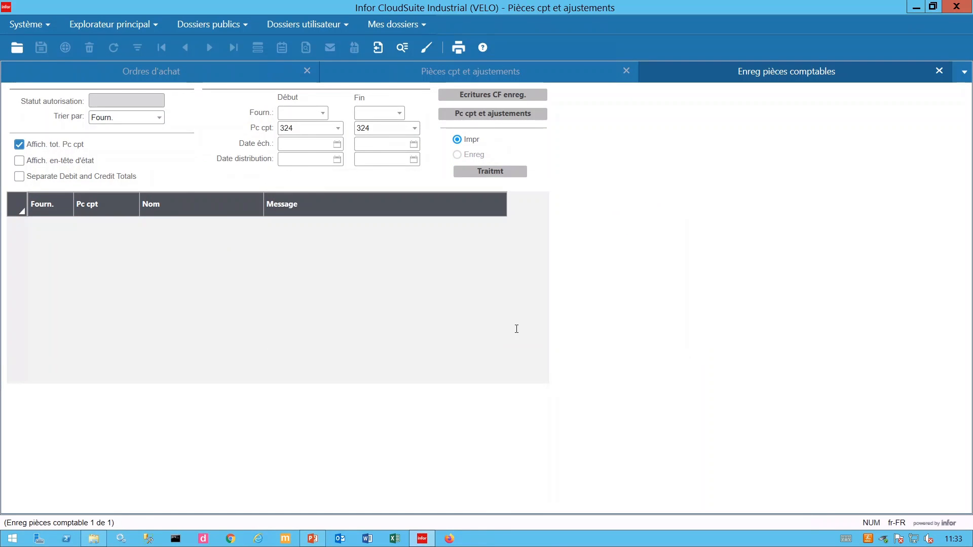
{"action": "left_click", "coordinate": [939, 71]}
{"action": "left_click", "coordinate": [938, 71]}
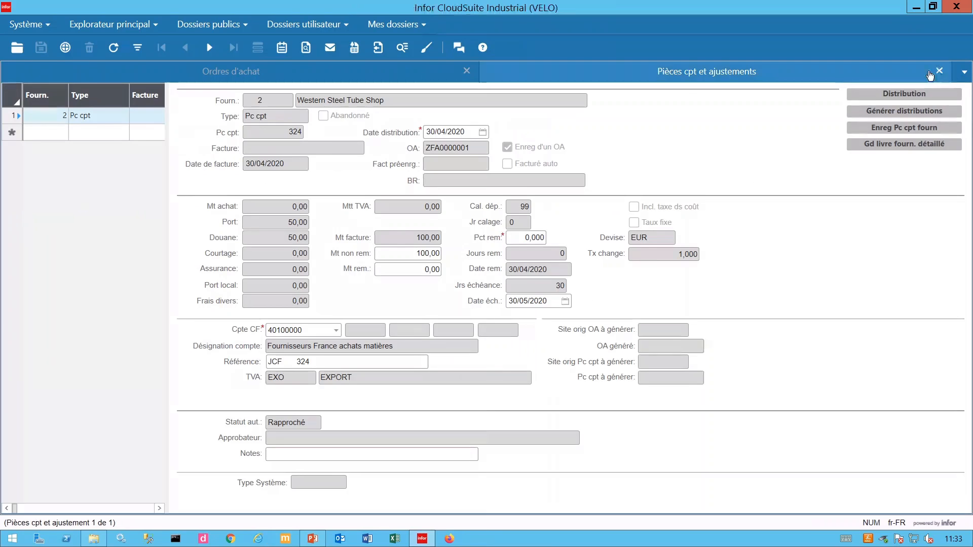
Look up the ZFA purchase order in the purchase order life cycle (Cycle vie doc Ordre d'achat), examining its receipts and vouchers
{"action": "left_click", "coordinate": [417, 26]}
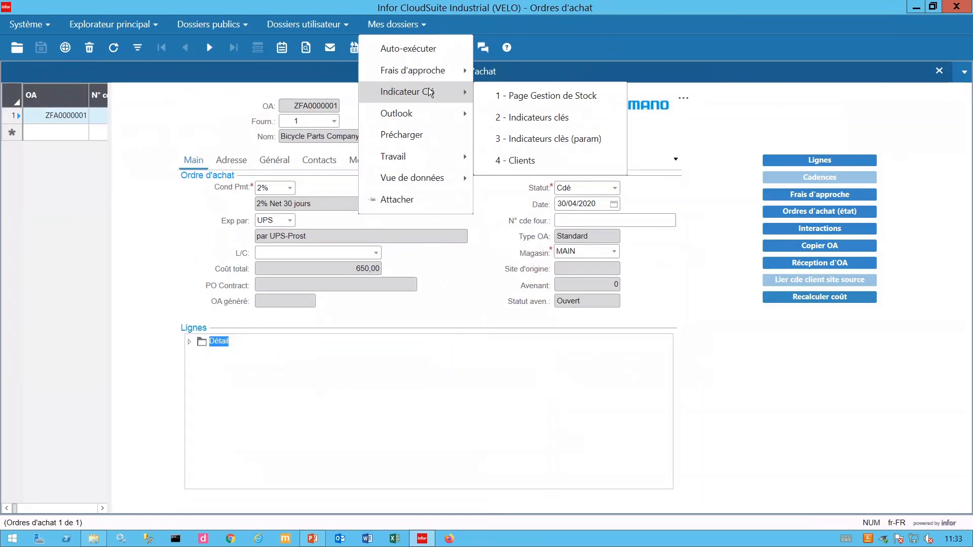
{"action": "mouse_move", "coordinate": [427, 79]}
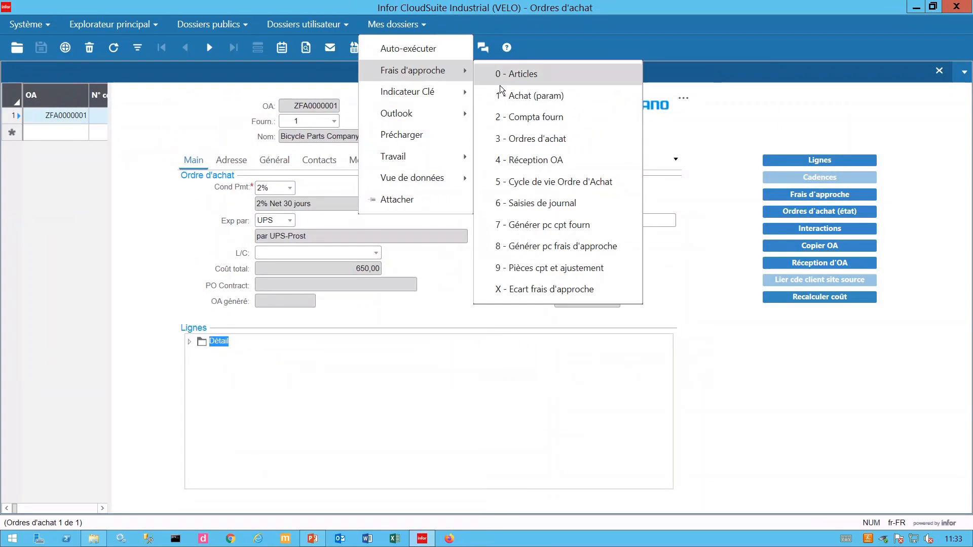
{"action": "left_click", "coordinate": [563, 181]}
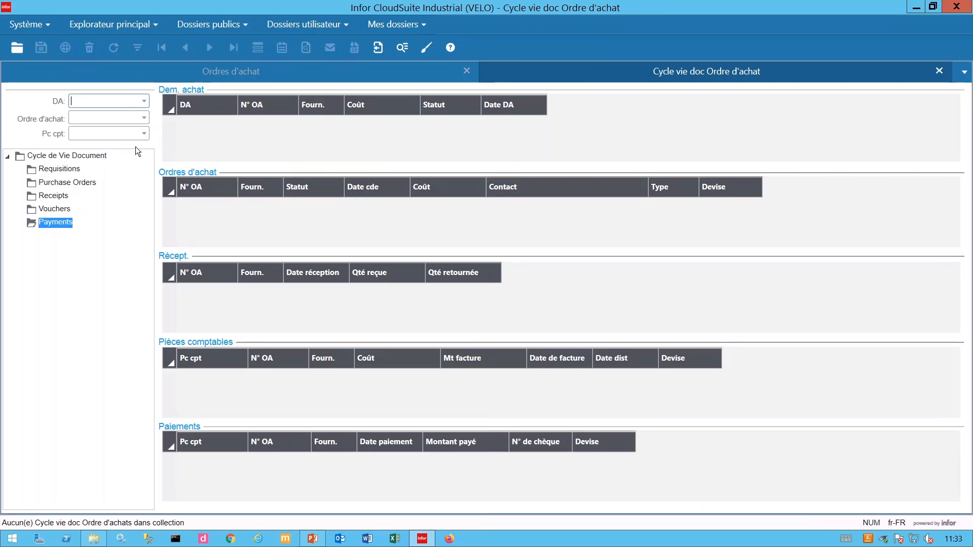
{"action": "left_click", "coordinate": [93, 118]}
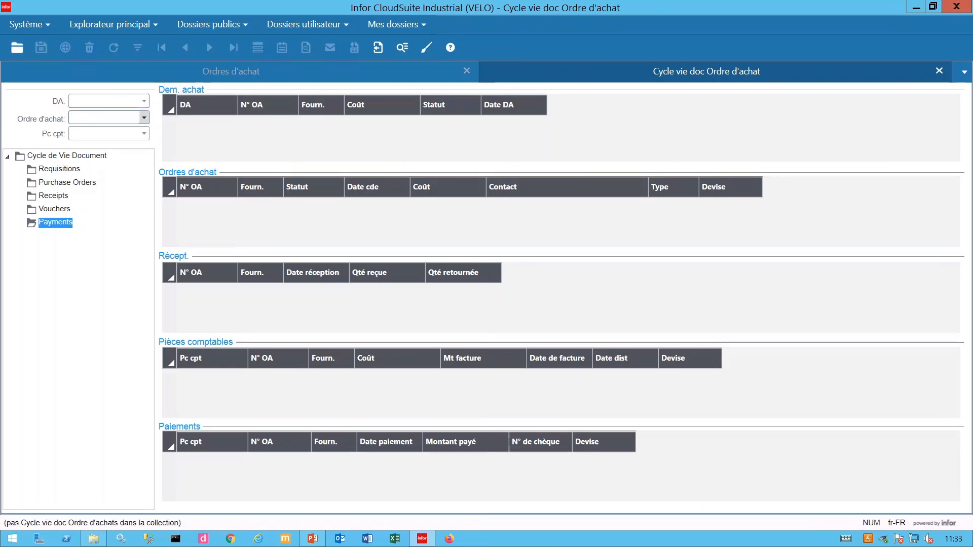
{"action": "type", "text": "ZFA"}
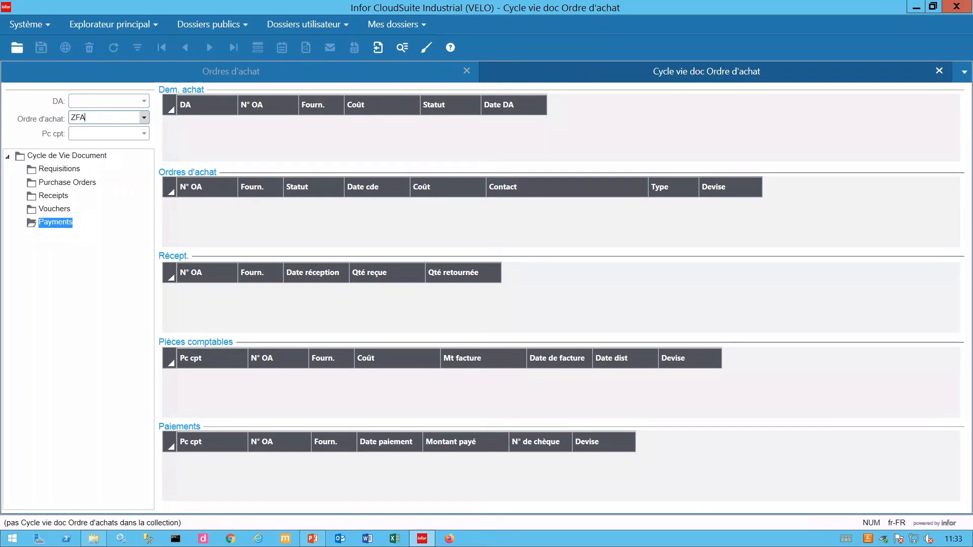
{"action": "type", "text": "*"}
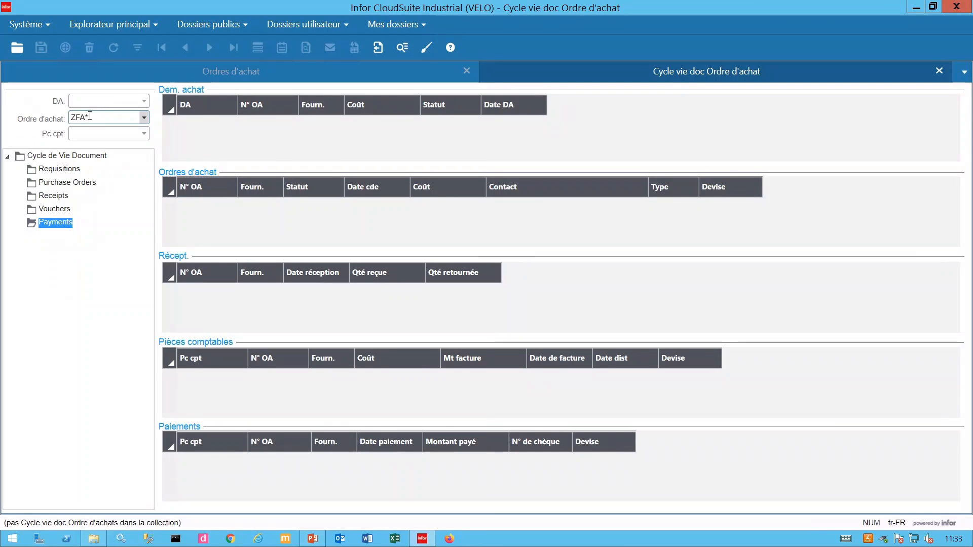
{"action": "left_click", "coordinate": [145, 121]}
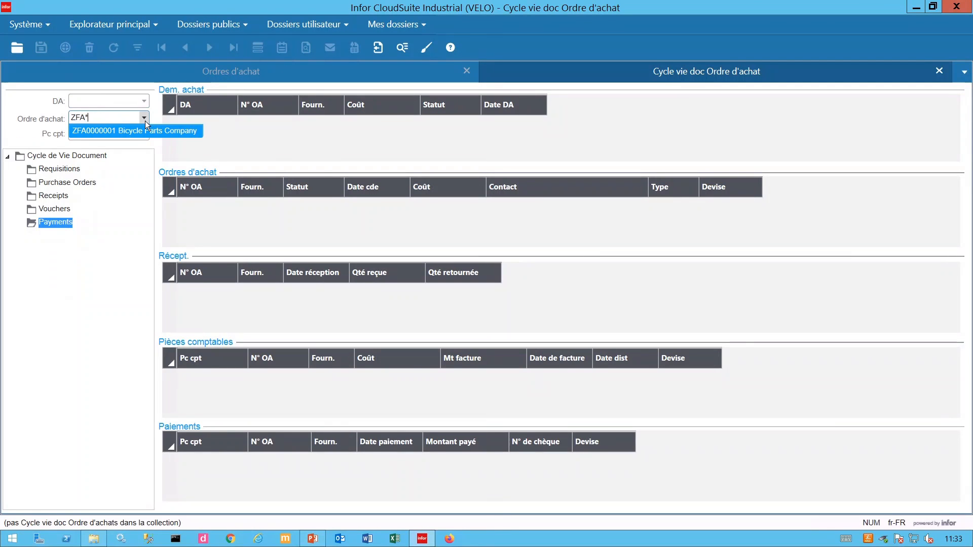
{"action": "left_click", "coordinate": [135, 130]}
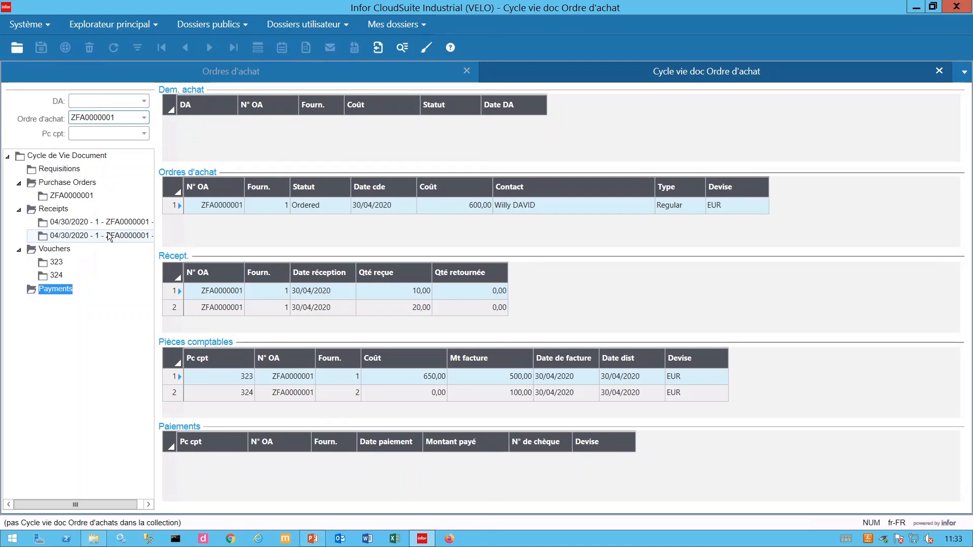
{"action": "left_click", "coordinate": [53, 278]}
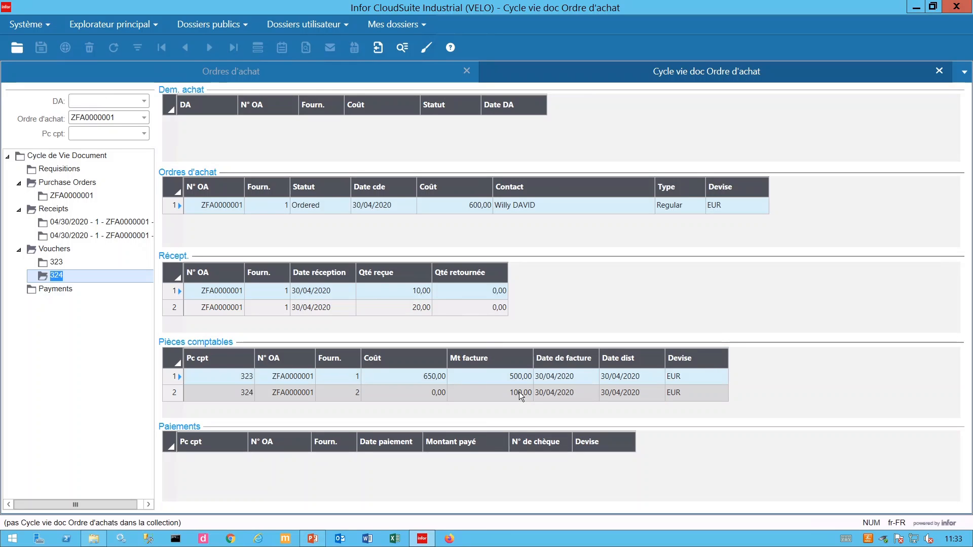
{"action": "left_click", "coordinate": [940, 72]}
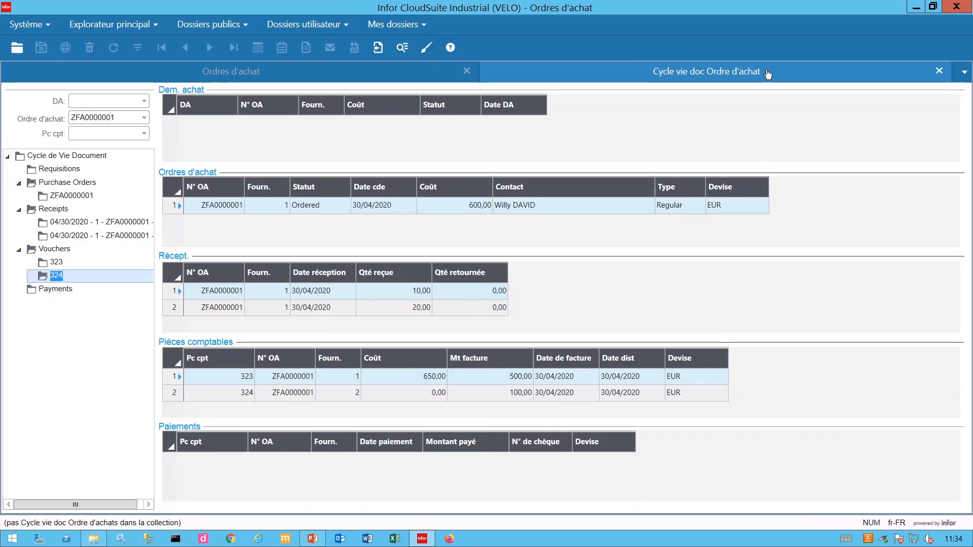
In Générer pc frais d'approche, filter on supplier 3 with first and last reception dates 30/04/2020 and select both Courtage lines for vouchering
{"action": "left_click", "coordinate": [422, 25]}
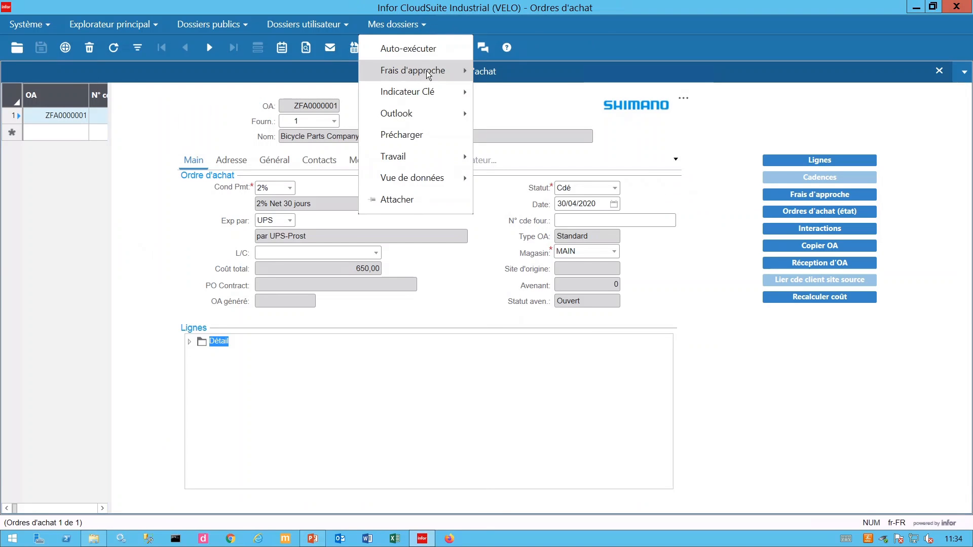
{"action": "mouse_move", "coordinate": [428, 71]}
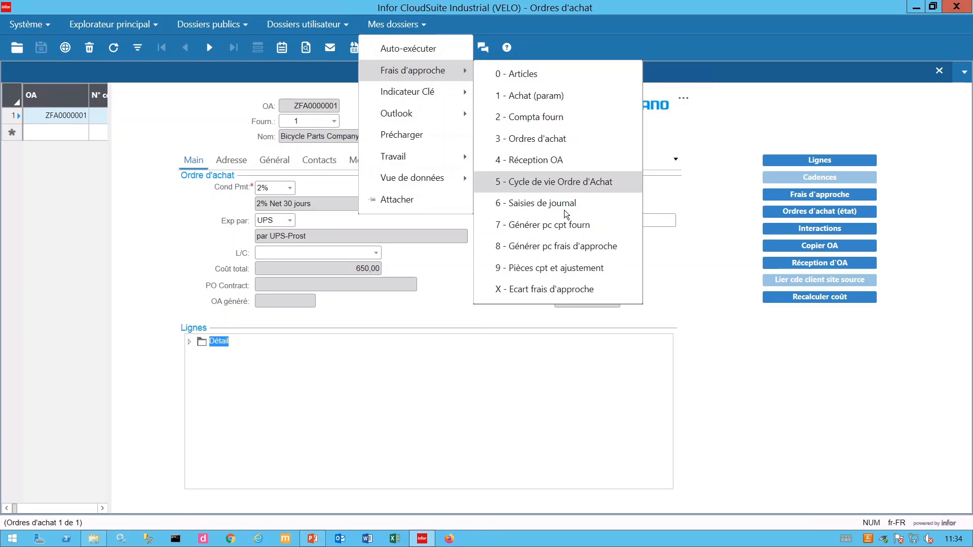
{"action": "left_click", "coordinate": [557, 247]}
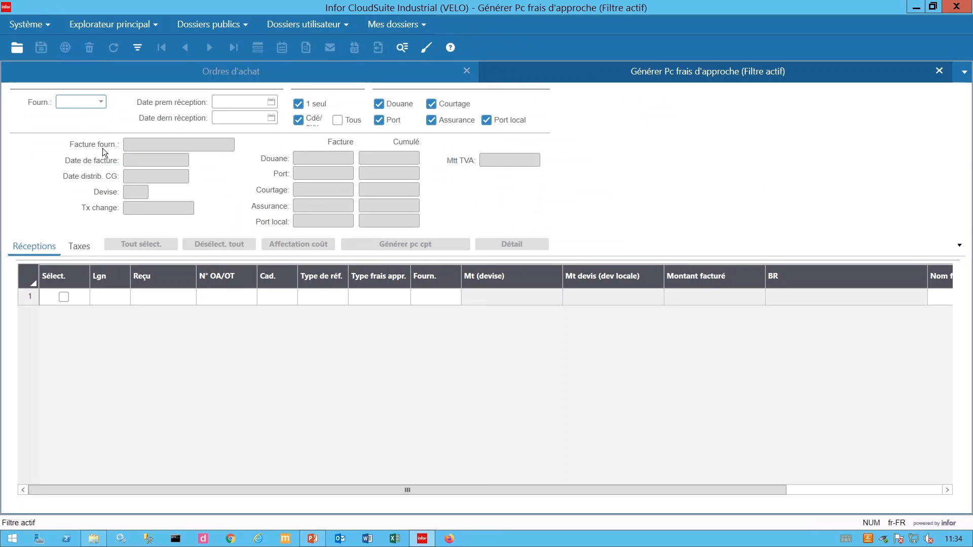
{"action": "left_click", "coordinate": [102, 102]}
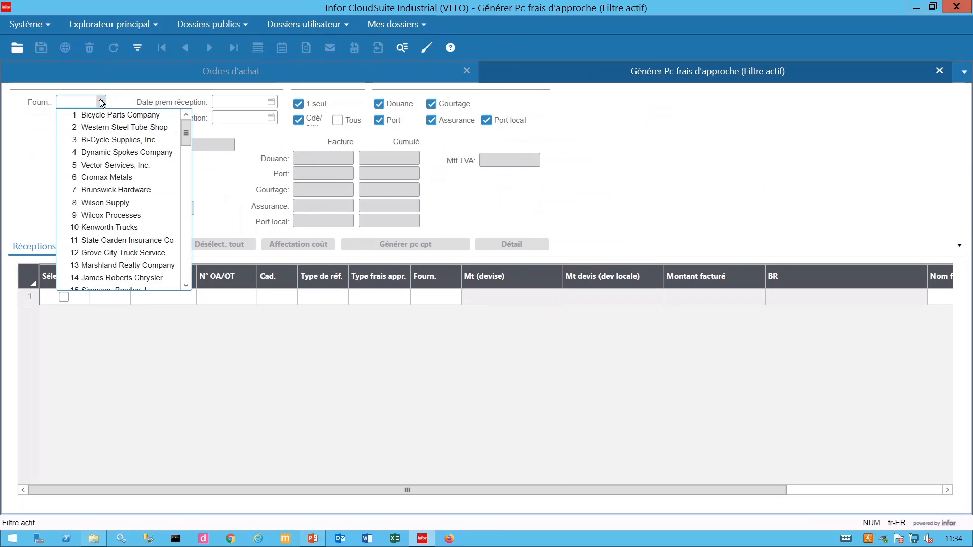
{"action": "left_click", "coordinate": [94, 137]}
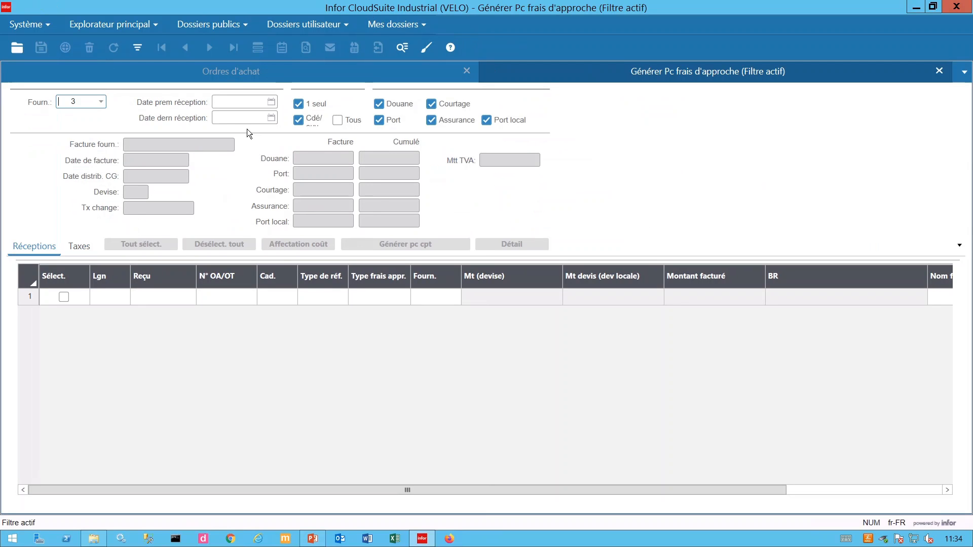
{"action": "left_click", "coordinate": [272, 102]}
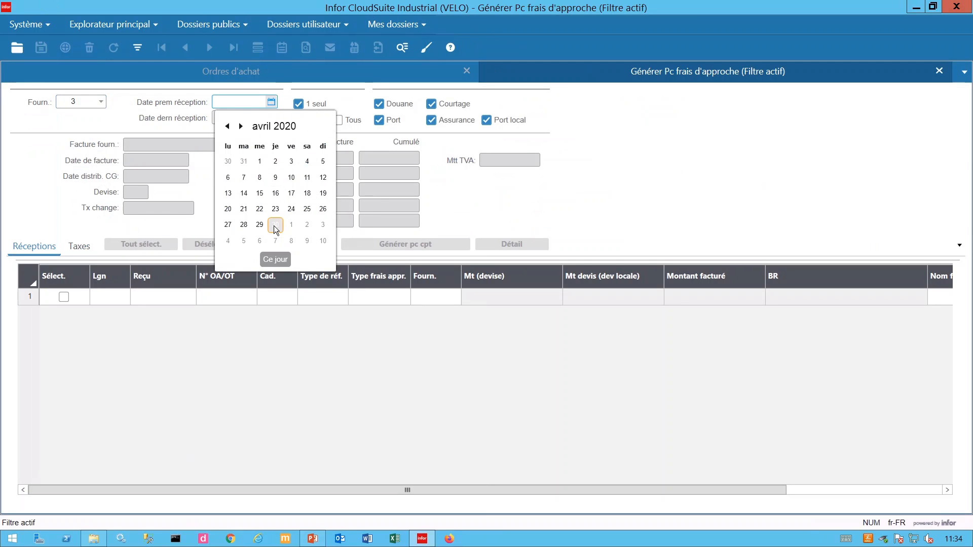
{"action": "left_click", "coordinate": [275, 224]}
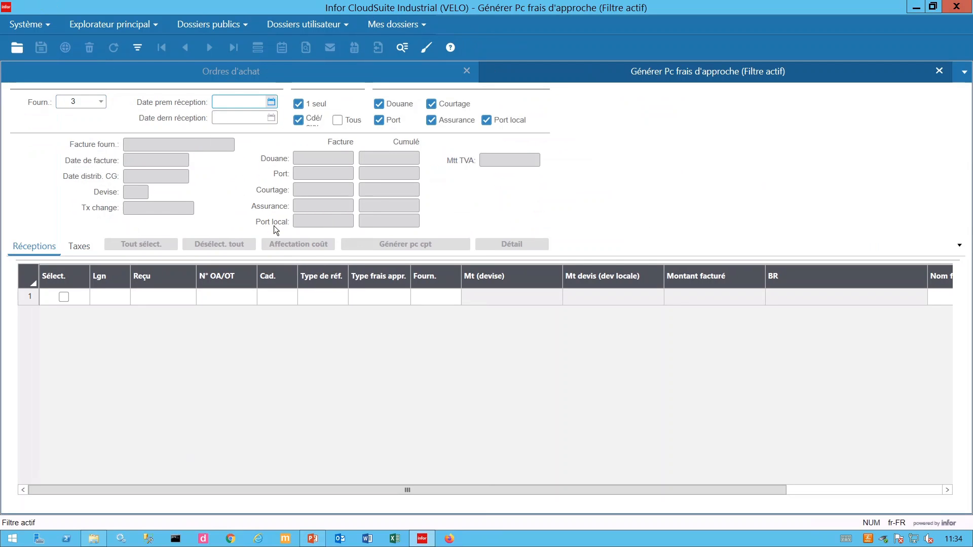
{"action": "left_click", "coordinate": [271, 119]}
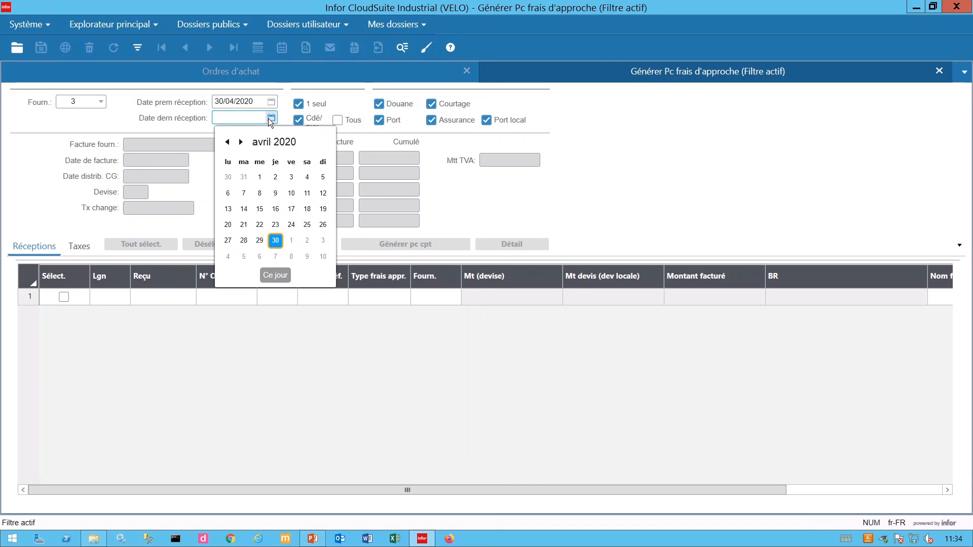
{"action": "left_click", "coordinate": [275, 243]}
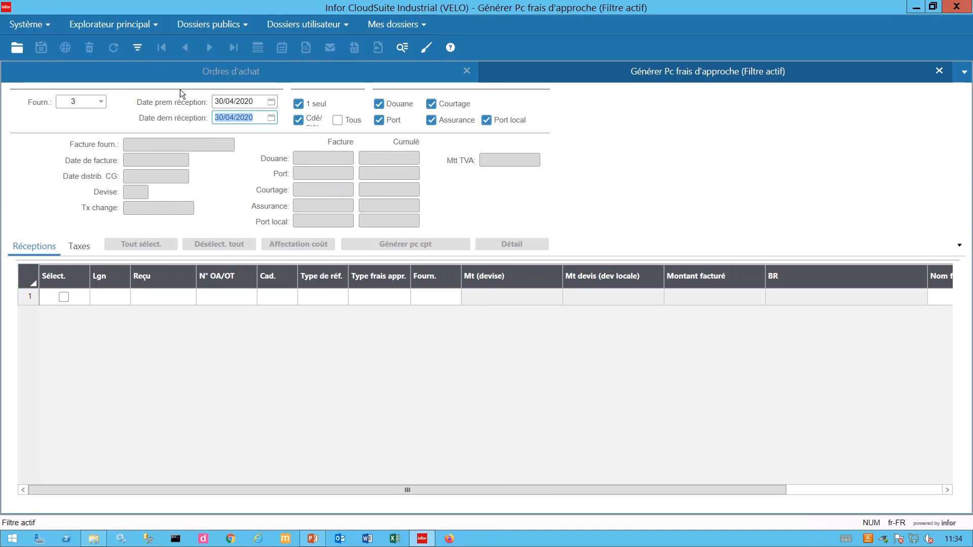
{"action": "left_click", "coordinate": [138, 48]}
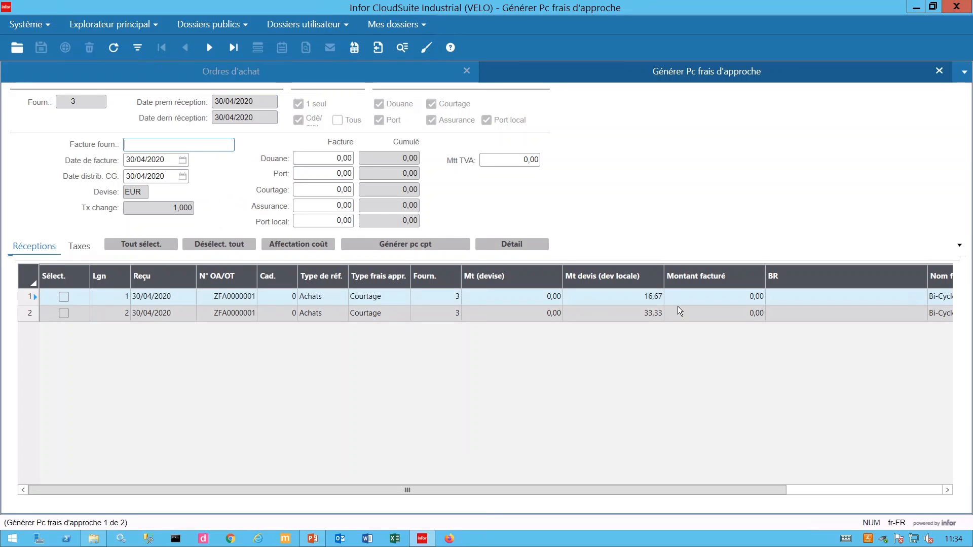
{"action": "left_click", "coordinate": [64, 297]}
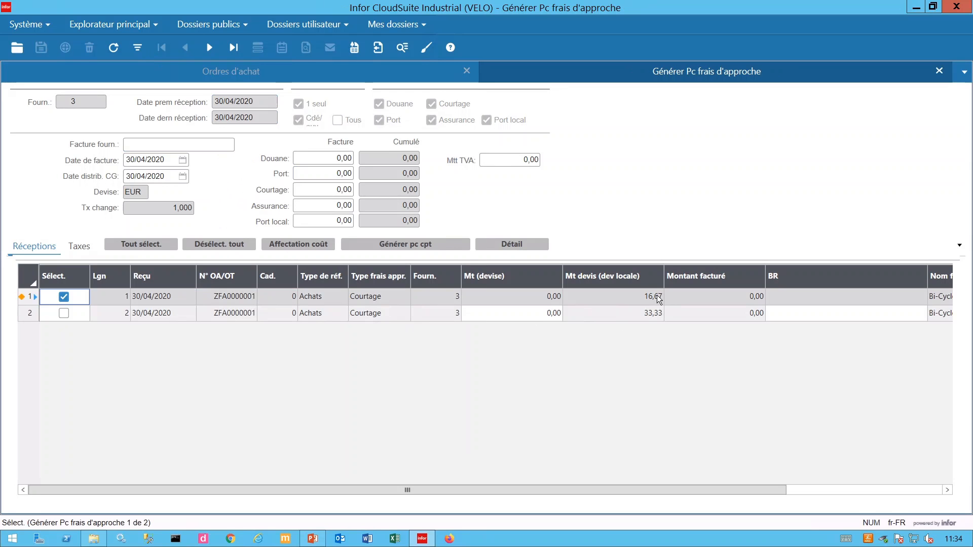
{"action": "left_click", "coordinate": [64, 313]}
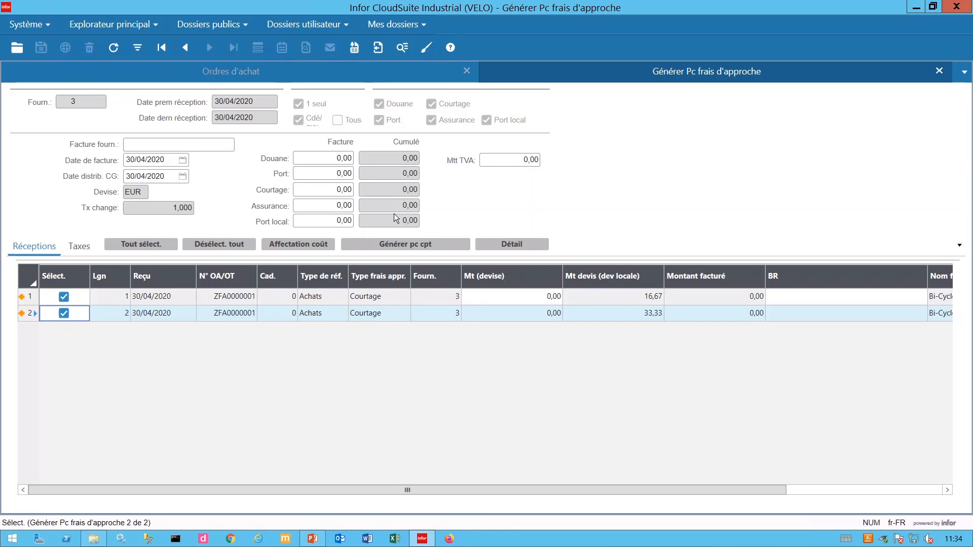
Enter an invoiced Courtage amount of 100 and allocate the cost across the two selected receipt lines
{"action": "left_click", "coordinate": [326, 190]}
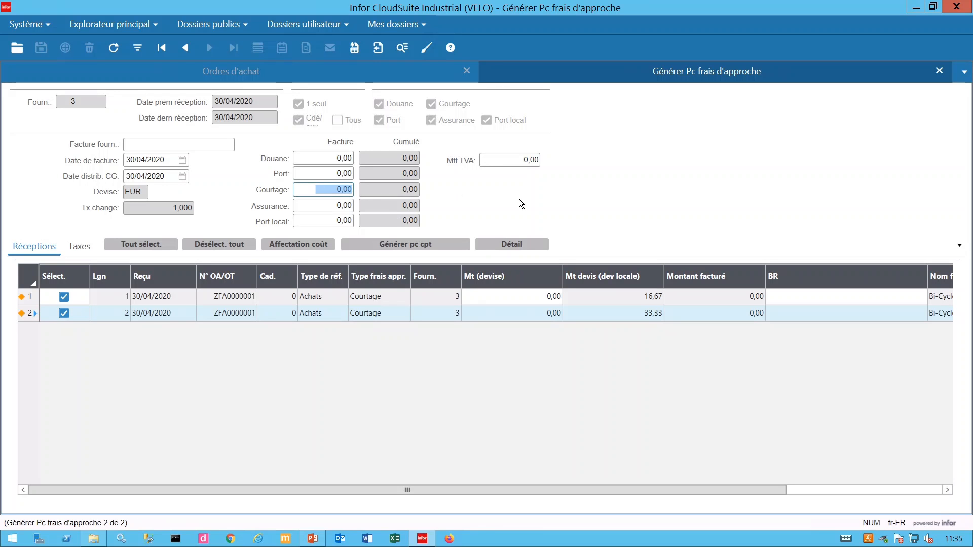
{"action": "type", "text": "100"}
{"action": "key", "text": "Tab"}
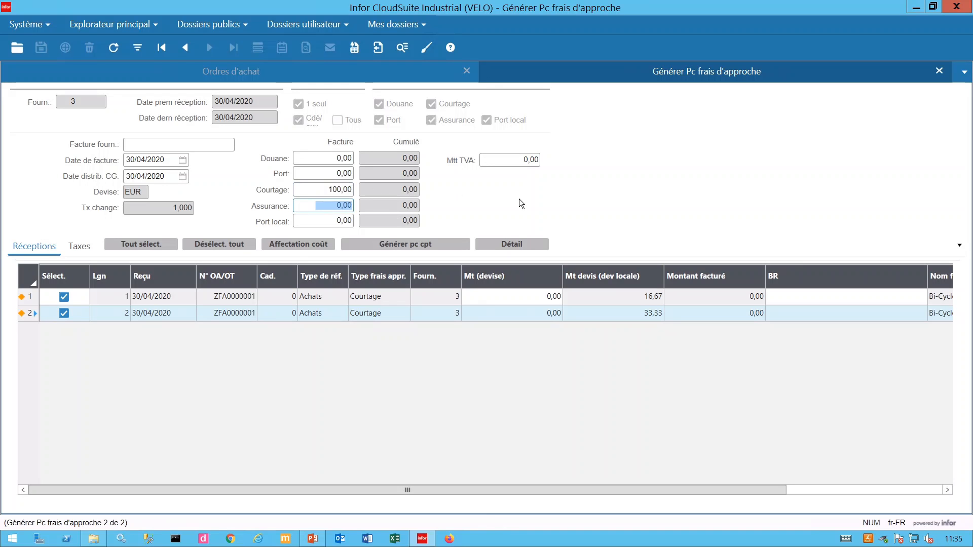
{"action": "left_click", "coordinate": [298, 245]}
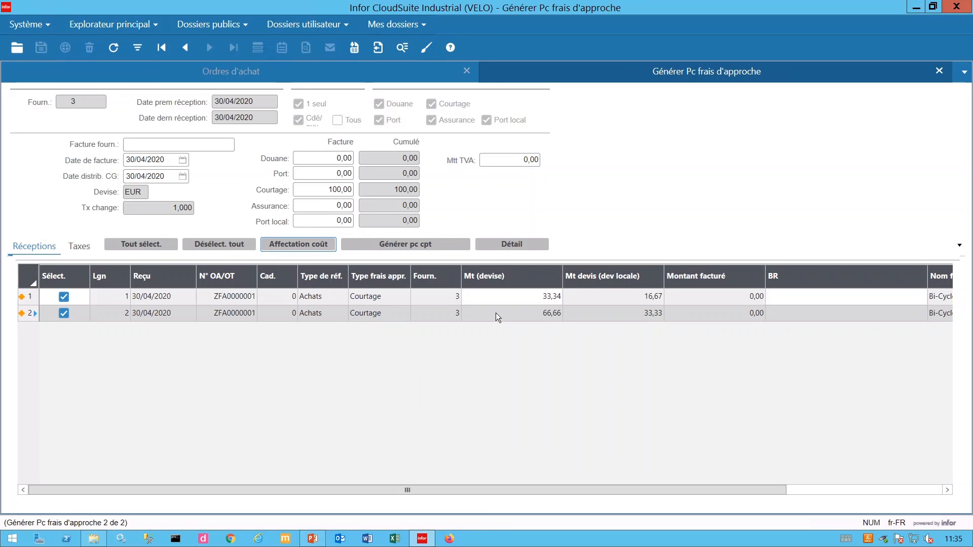
Generate the landed cost voucher for supplier 3, confirm the execution and close the generation form
{"action": "left_click", "coordinate": [401, 243]}
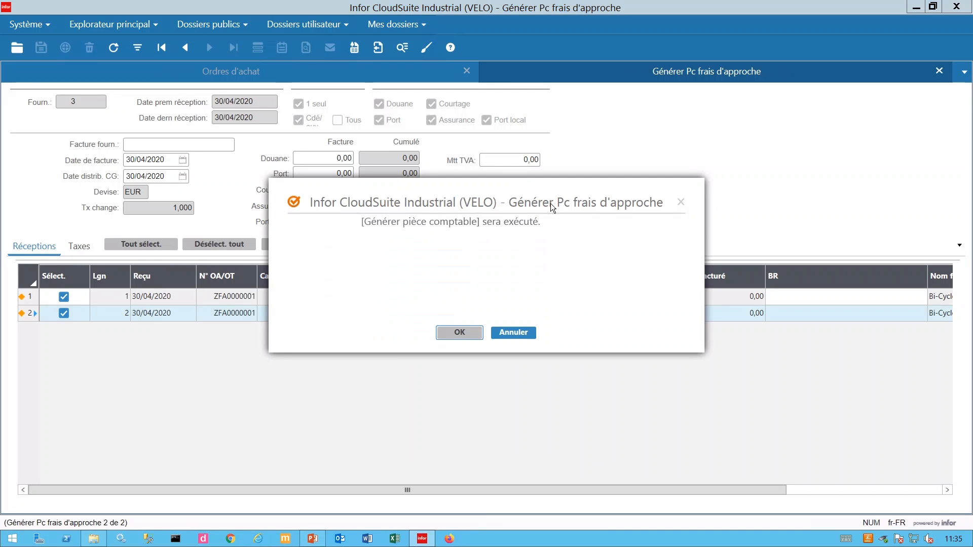
{"action": "left_click", "coordinate": [459, 332]}
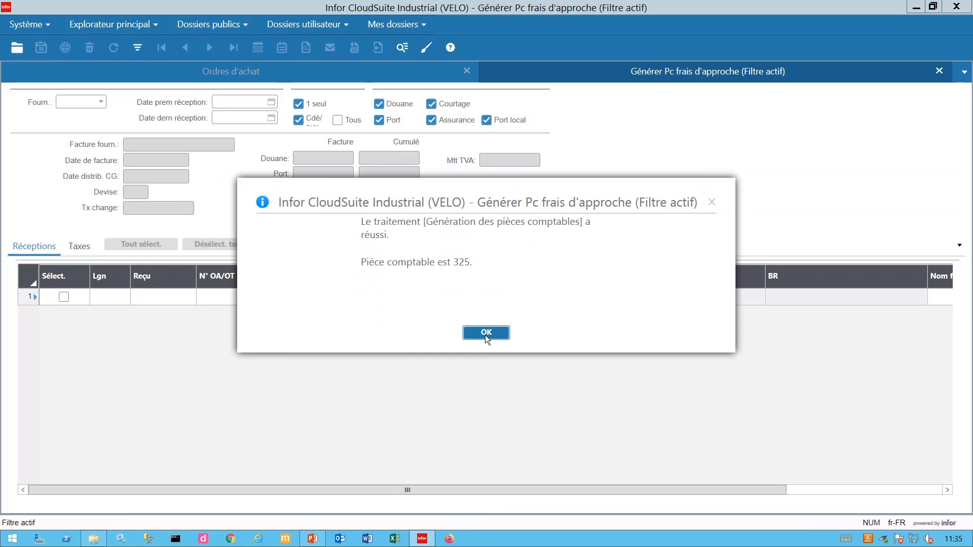
{"action": "left_click", "coordinate": [485, 333]}
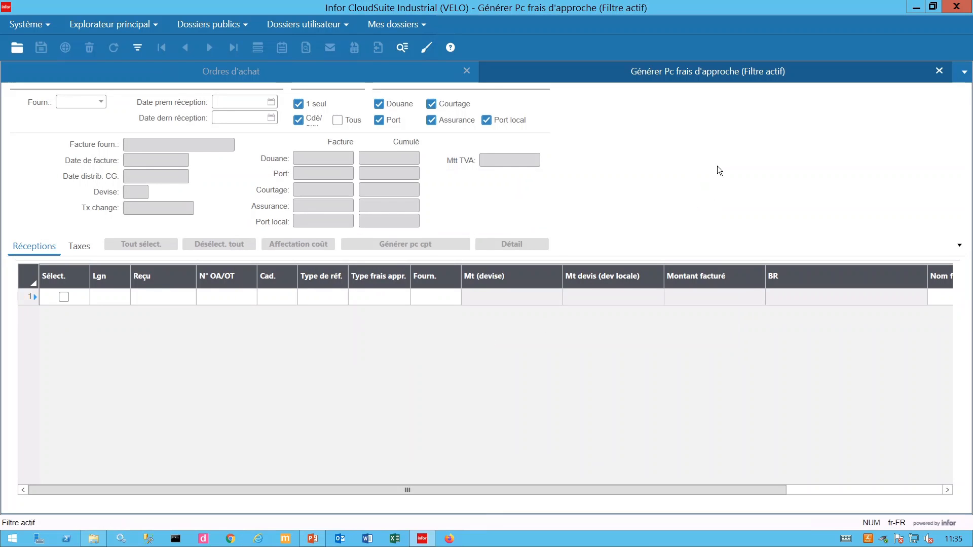
{"action": "left_click", "coordinate": [940, 75]}
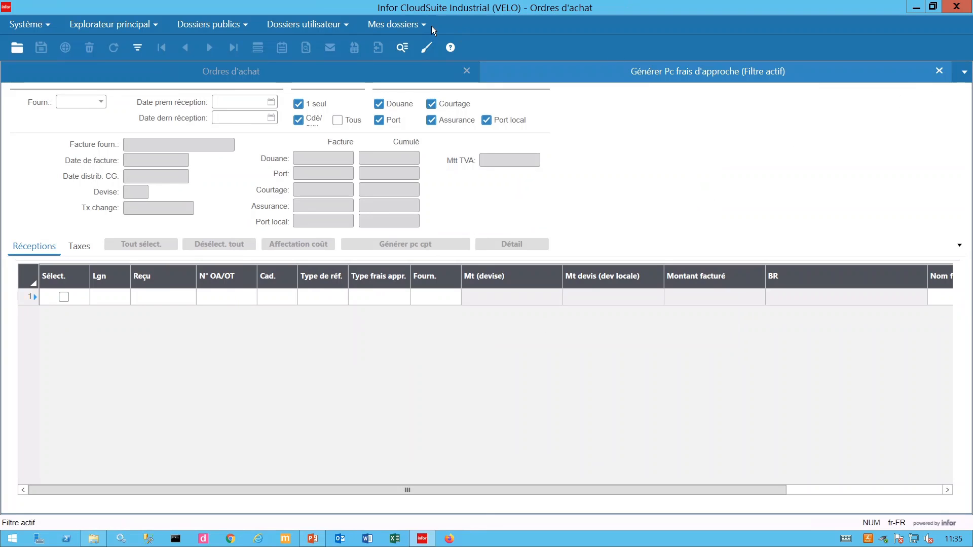
Open Pièces cpt et ajustements and filter it on supplier 3, Bi-Cycle Supplies, Inc
{"action": "left_click", "coordinate": [414, 23]}
{"action": "mouse_move", "coordinate": [429, 70]}
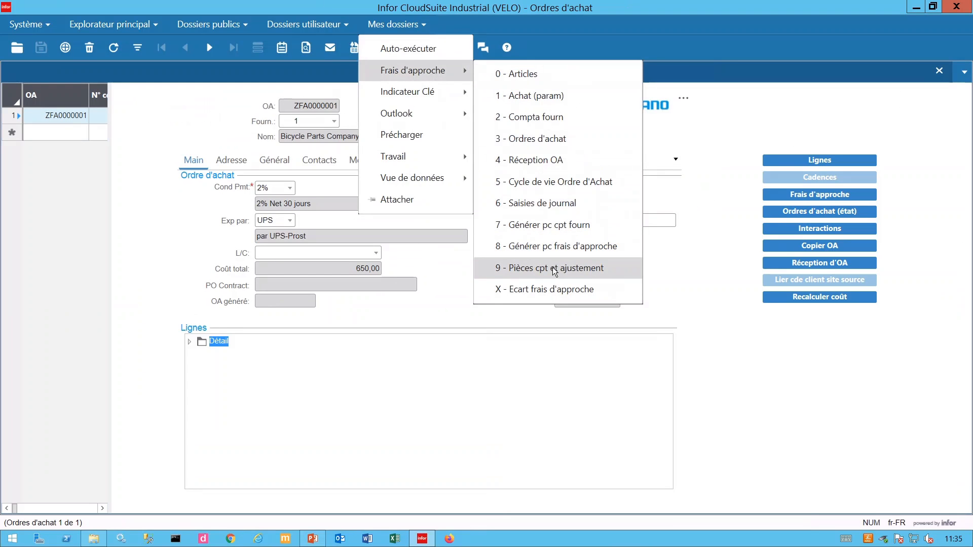
{"action": "left_click", "coordinate": [511, 268]}
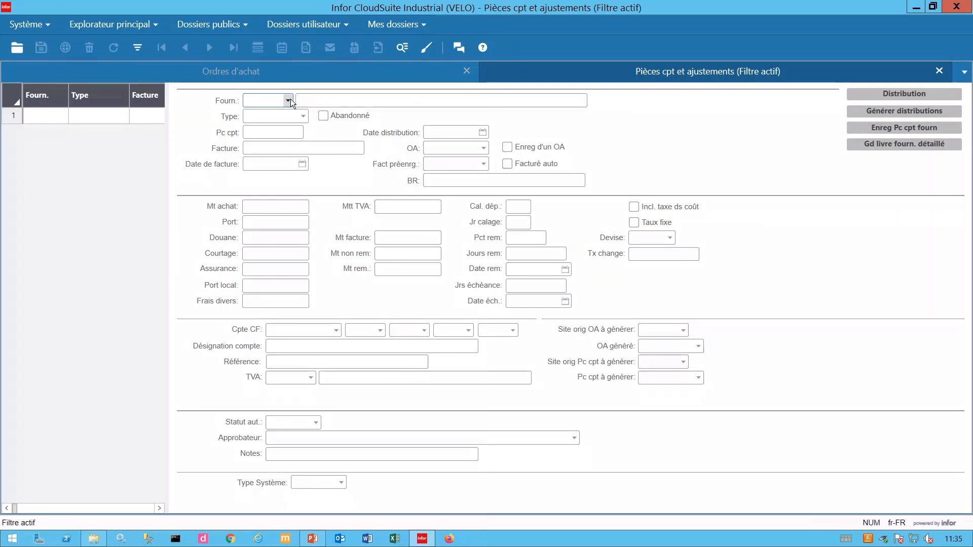
{"action": "left_click", "coordinate": [288, 101]}
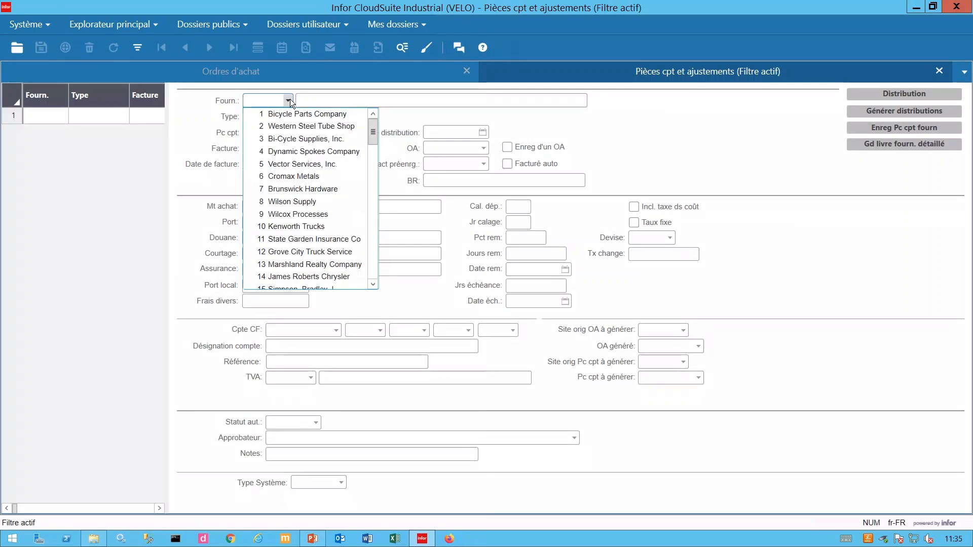
{"action": "left_click", "coordinate": [292, 145]}
{"action": "left_click", "coordinate": [142, 52]}
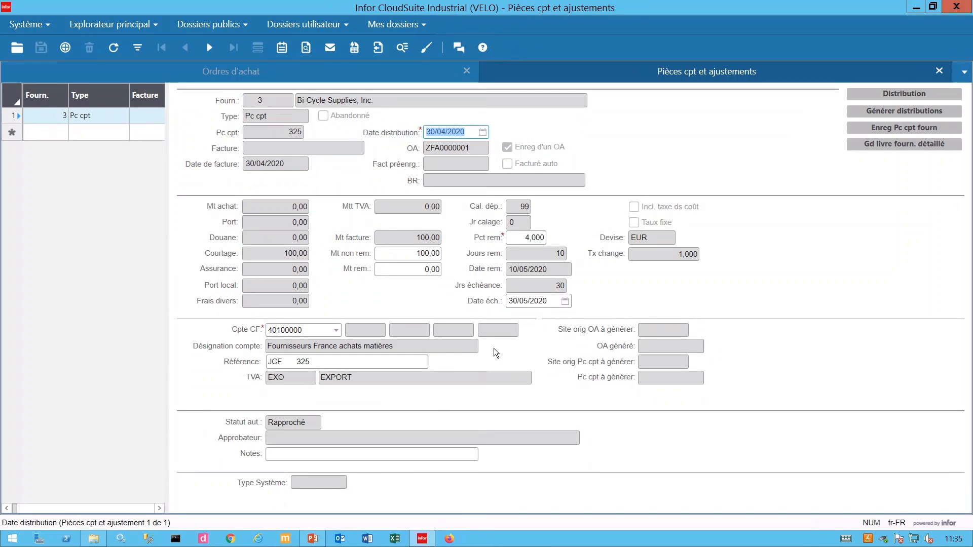
Open voucher posting (Enreg pièces comptables) for supplier 3's landed cost voucher and print and confirm the posting report
{"action": "left_click", "coordinate": [909, 129]}
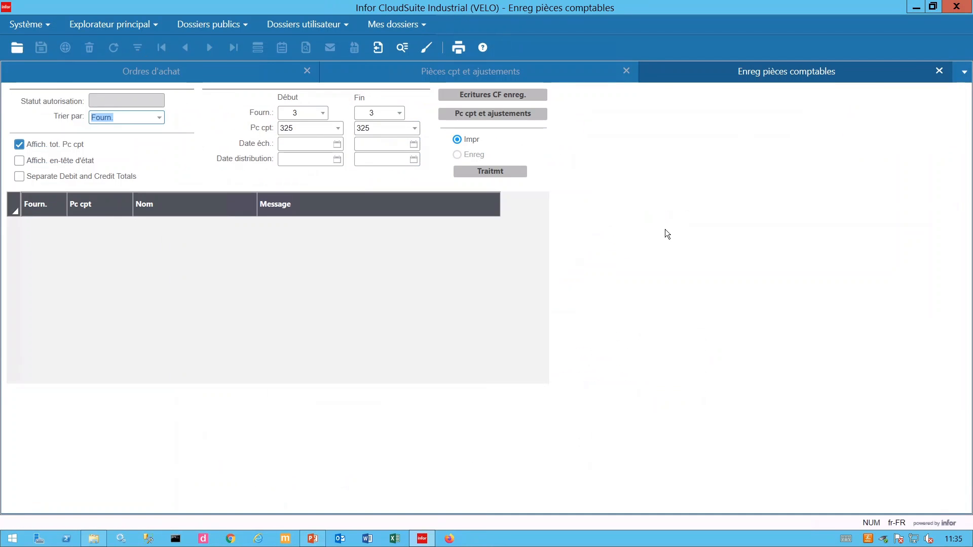
{"action": "left_click", "coordinate": [502, 173]}
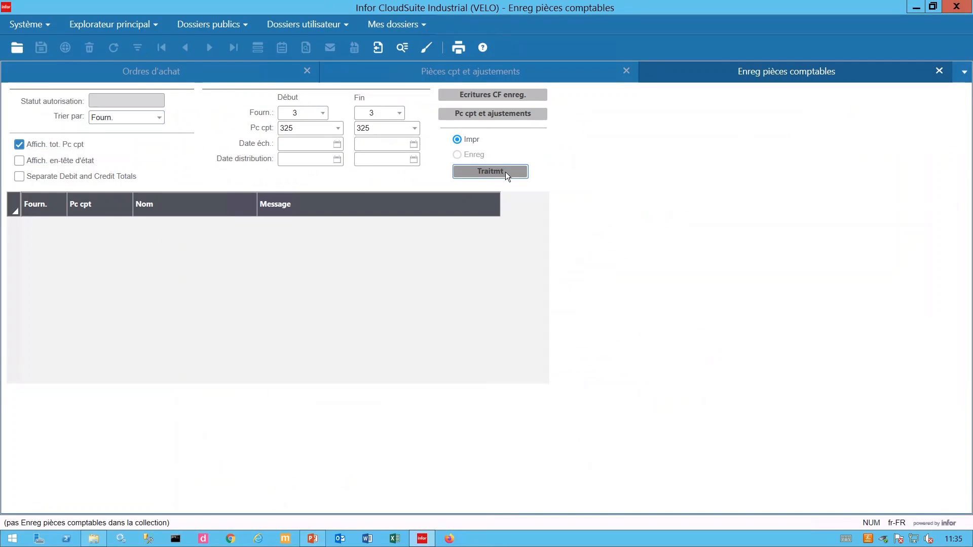
{"action": "left_click", "coordinate": [453, 336]}
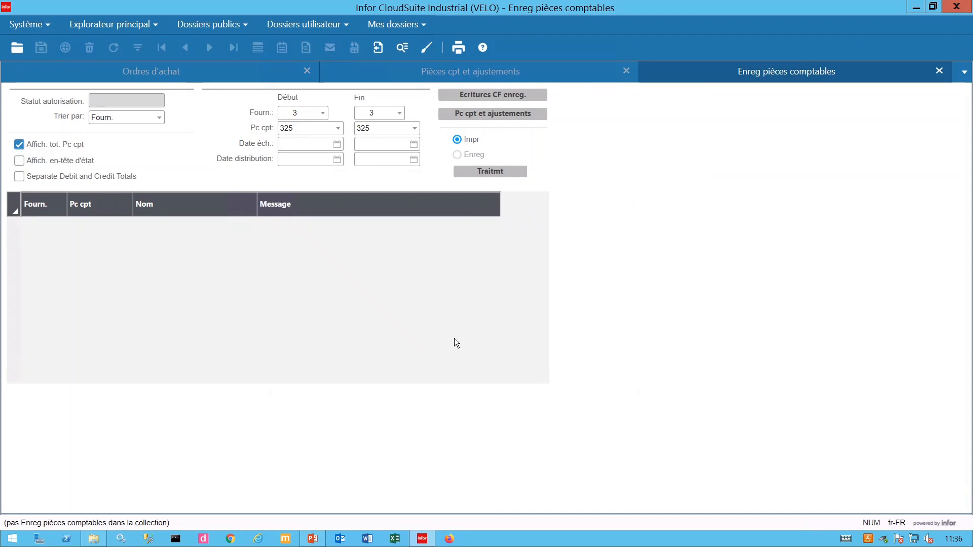
{"action": "left_click", "coordinate": [477, 332]}
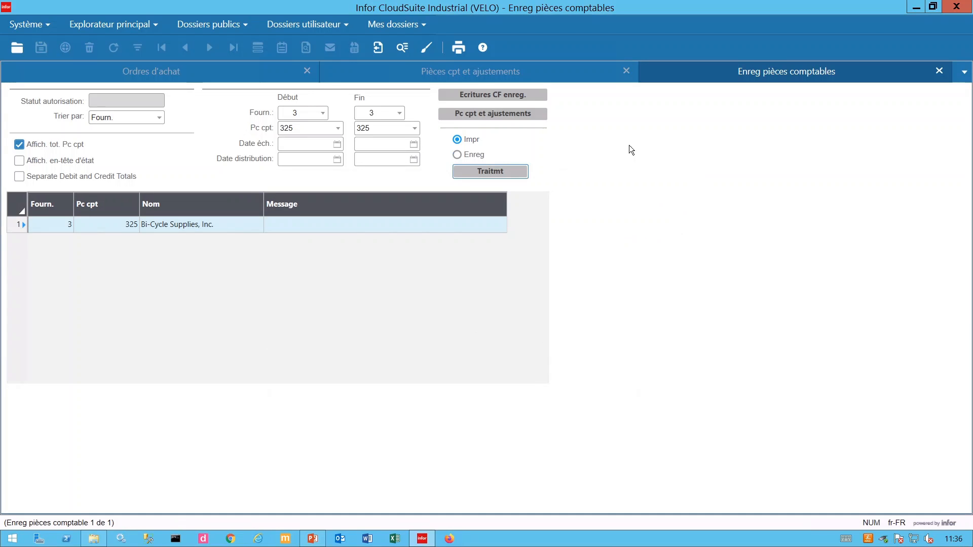
Post supplier 3's voucher with the Enreg option, confirm the execution and close the posting and voucher forms
{"action": "left_click", "coordinate": [478, 155]}
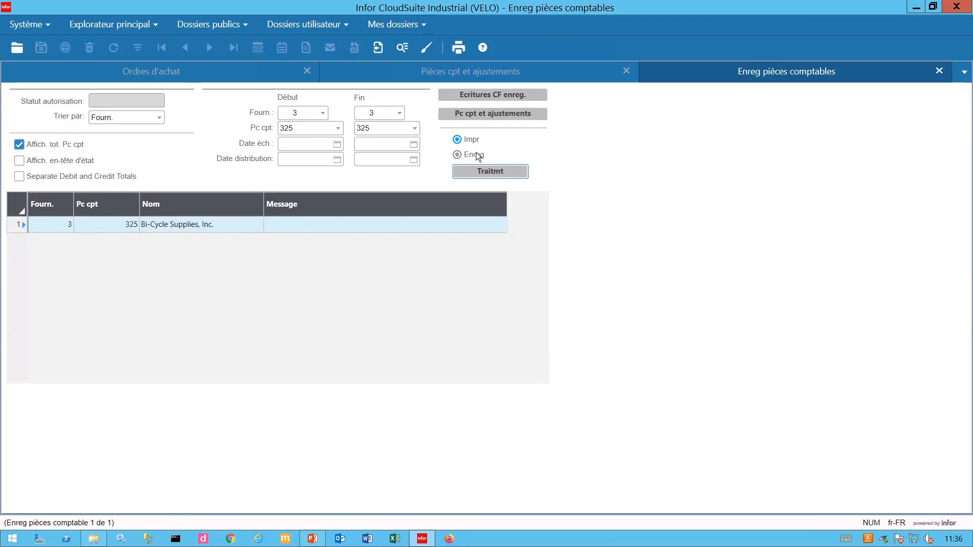
{"action": "left_click", "coordinate": [500, 172]}
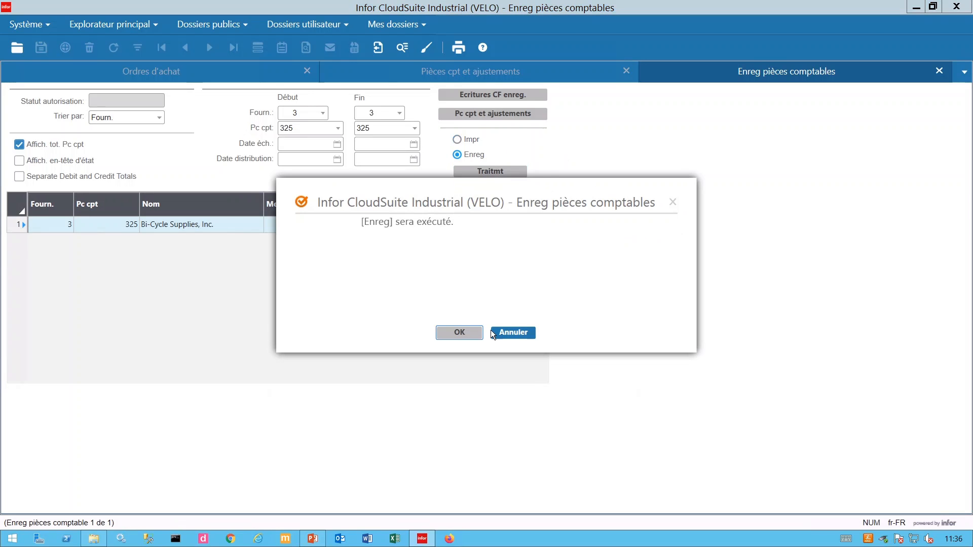
{"action": "left_click", "coordinate": [461, 332]}
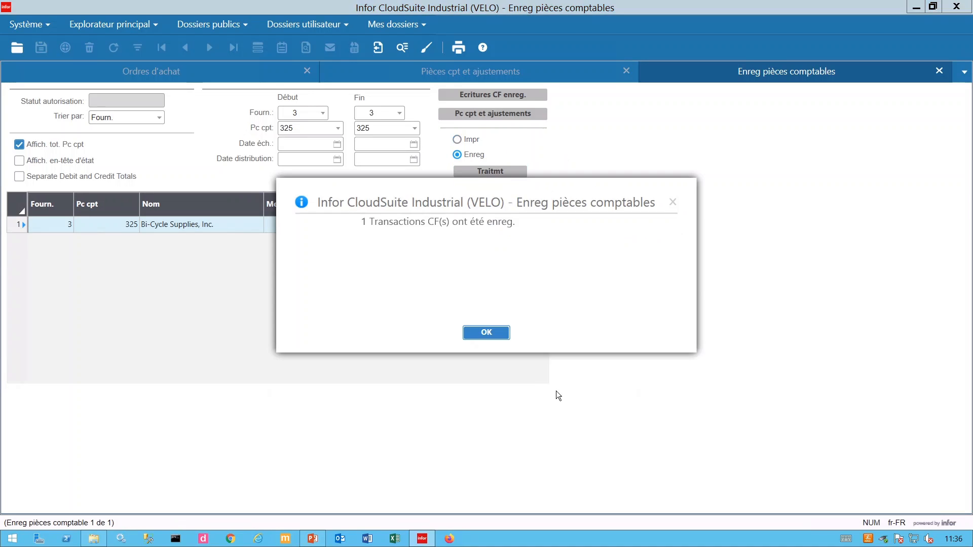
{"action": "left_click", "coordinate": [487, 333]}
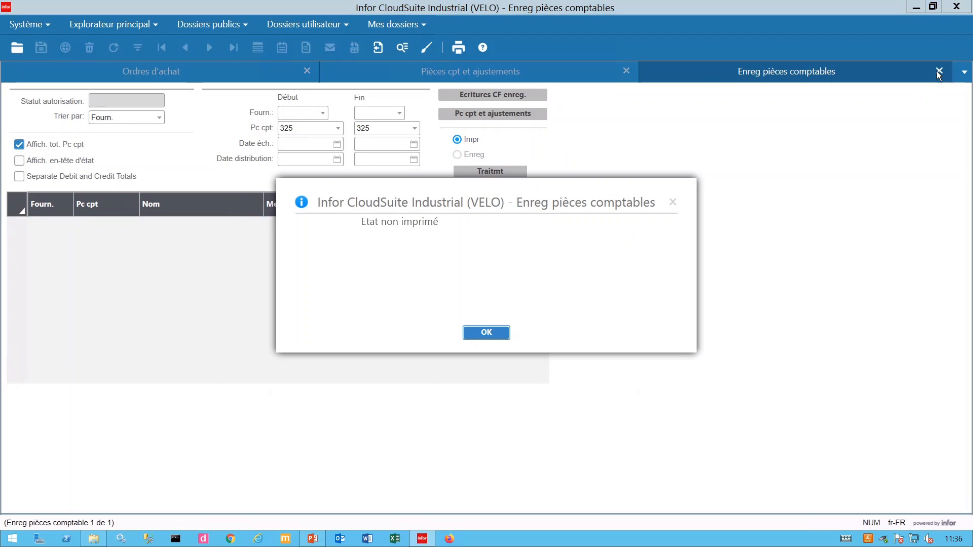
{"action": "left_click", "coordinate": [505, 332]}
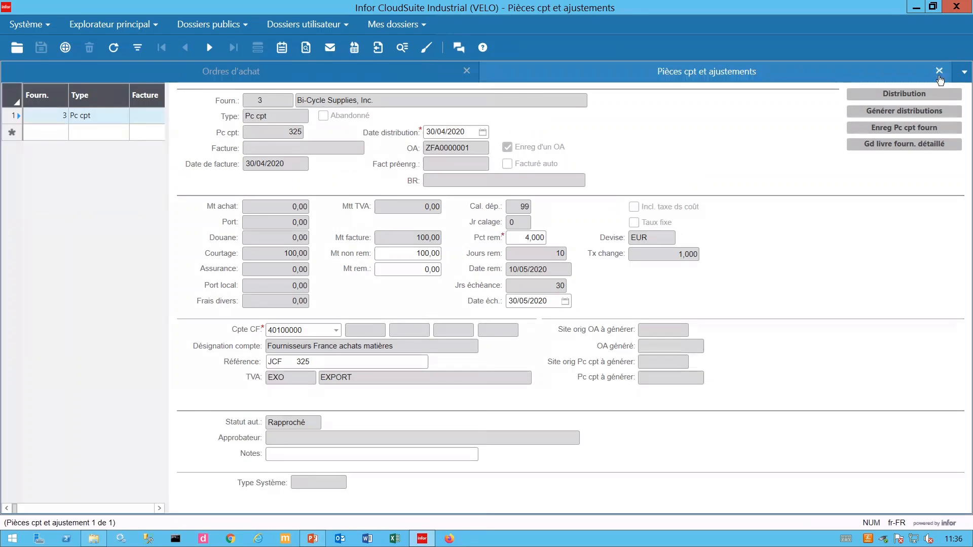
{"action": "left_click", "coordinate": [939, 71]}
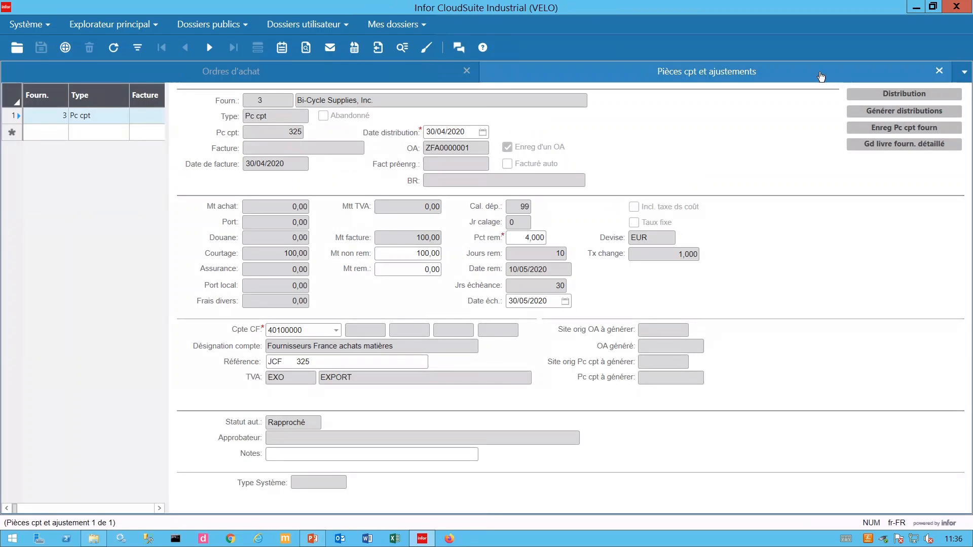
Open Cycle vie doc Ordre d'achat and look up the purchase order matching ZFA*
{"action": "left_click", "coordinate": [418, 33]}
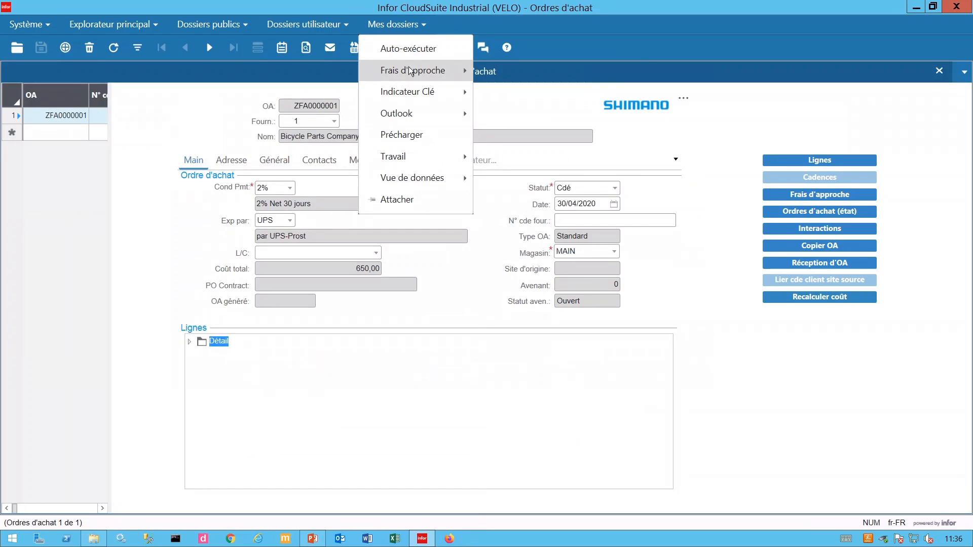
{"action": "mouse_move", "coordinate": [414, 71]}
{"action": "left_click", "coordinate": [554, 181]}
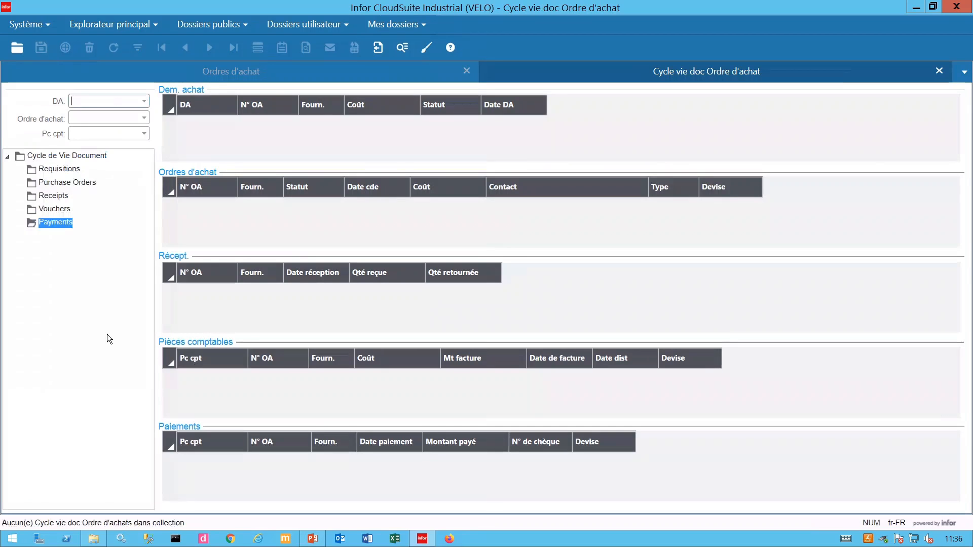
{"action": "left_click", "coordinate": [95, 115]}
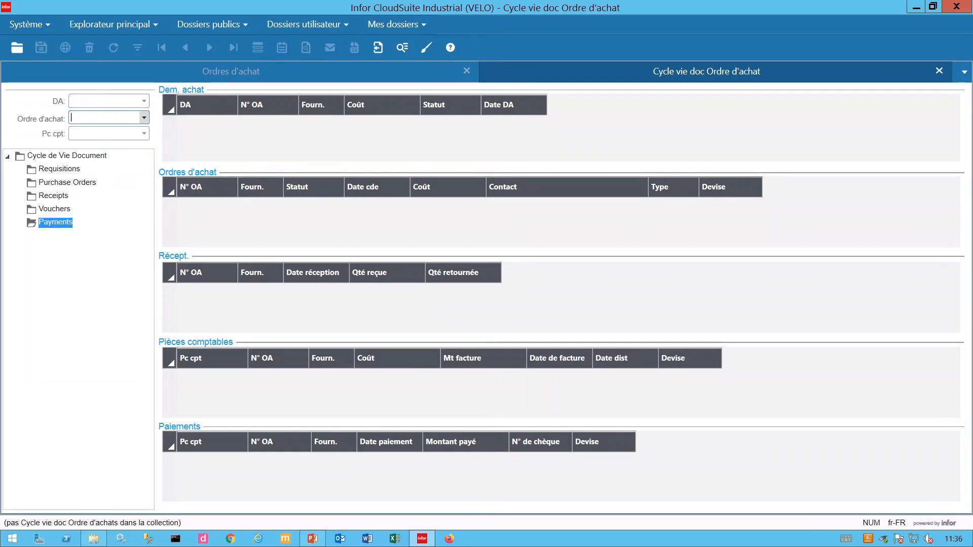
{"action": "type", "text": "ZFA*"}
{"action": "left_click", "coordinate": [145, 118]}
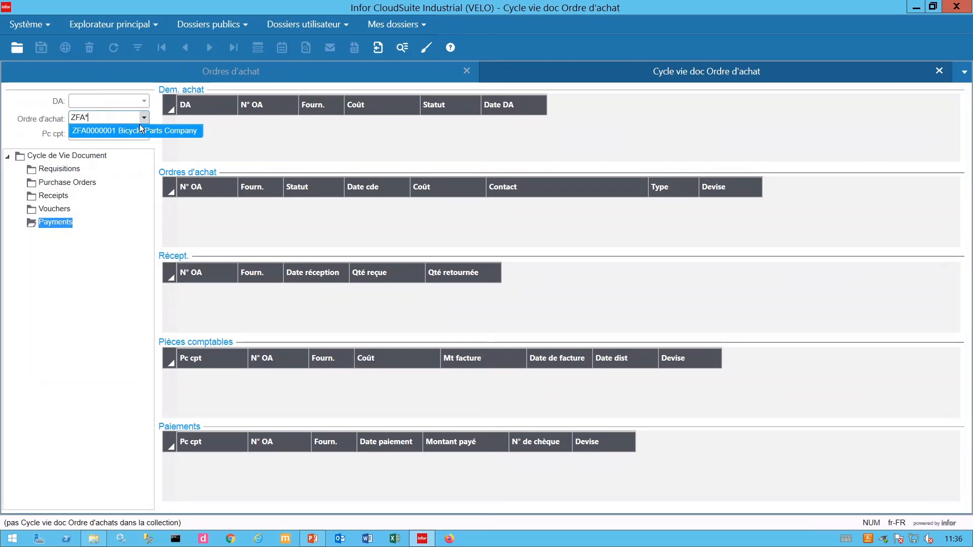
{"action": "left_click", "coordinate": [140, 130]}
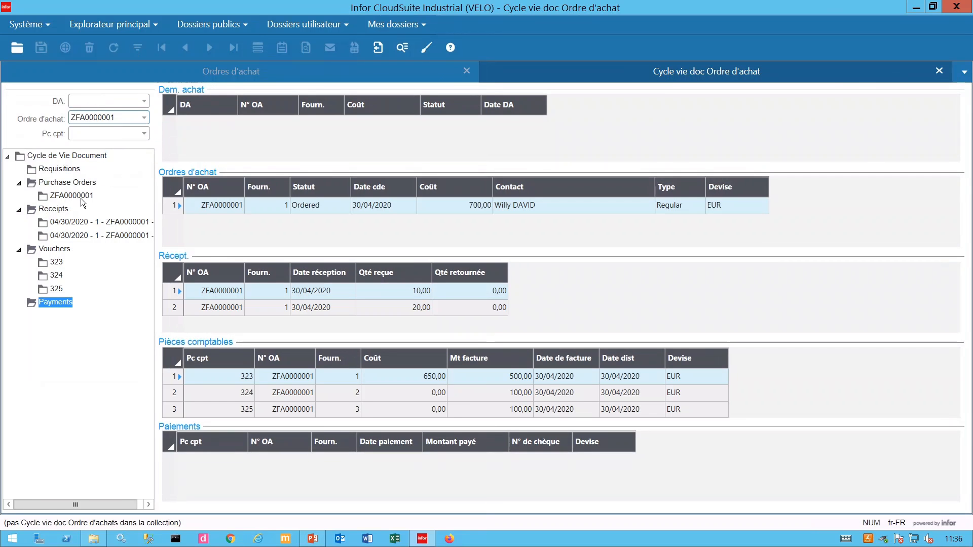
Examine the three vouchers of the ZFA purchase order, comparing their costs and invoiced amounts, and close the life cycle form
{"action": "left_click", "coordinate": [53, 291]}
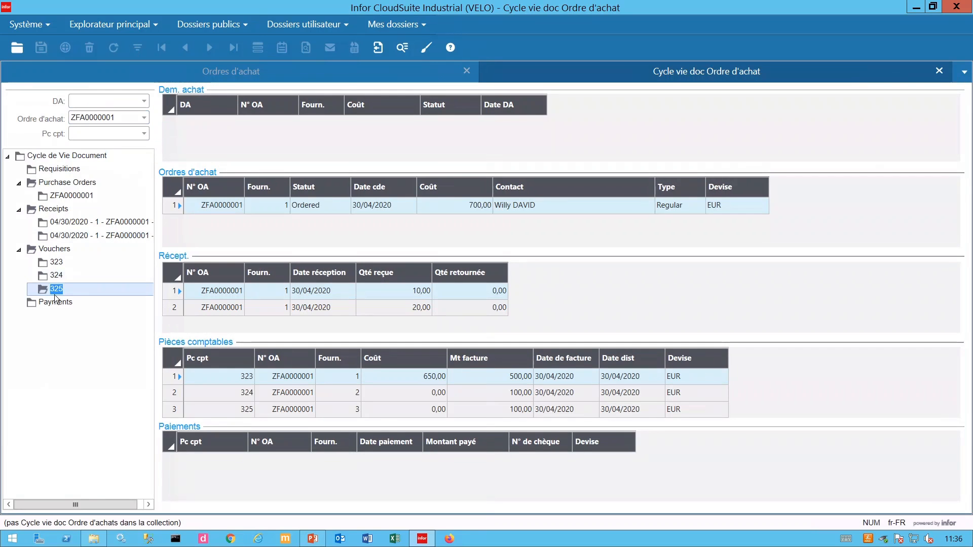
{"action": "left_click", "coordinate": [56, 262]}
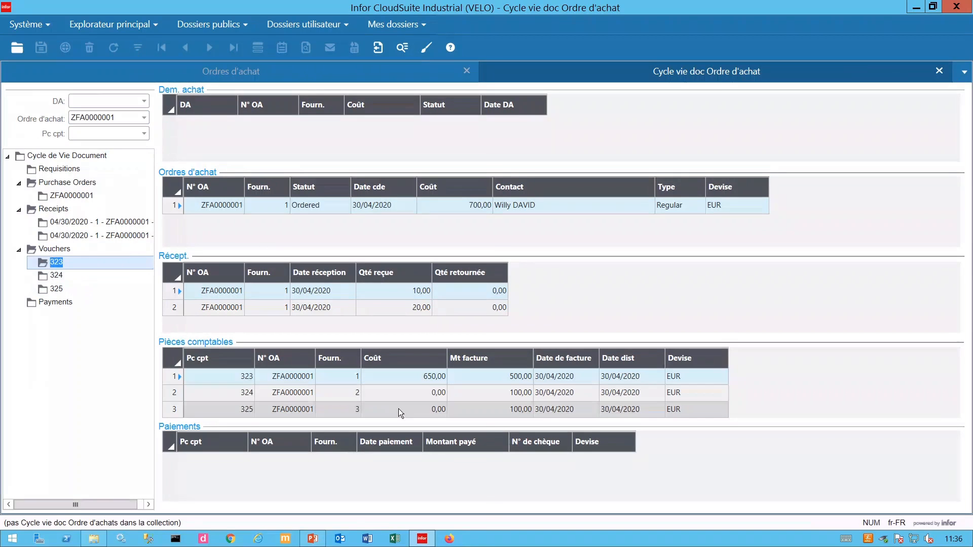
{"action": "left_click", "coordinate": [421, 376]}
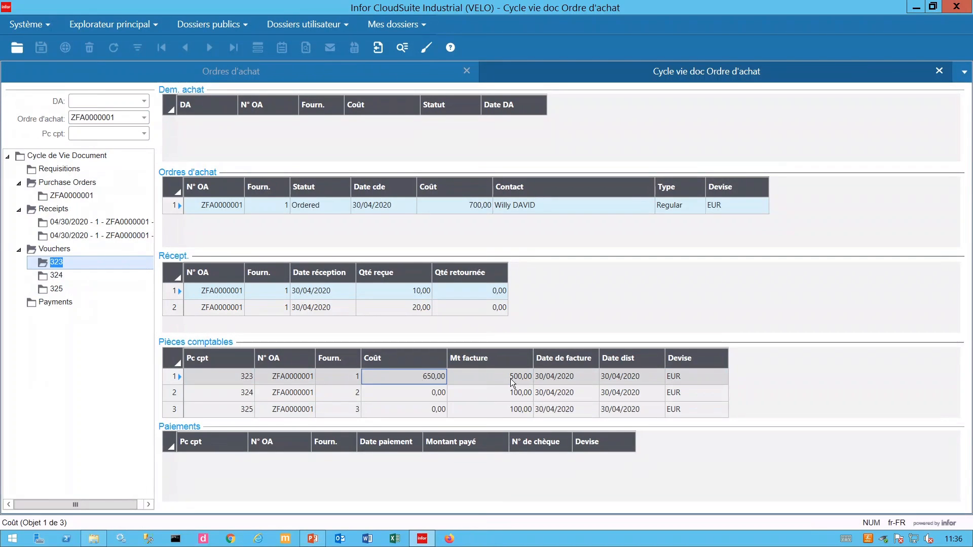
{"action": "left_click", "coordinate": [521, 409]}
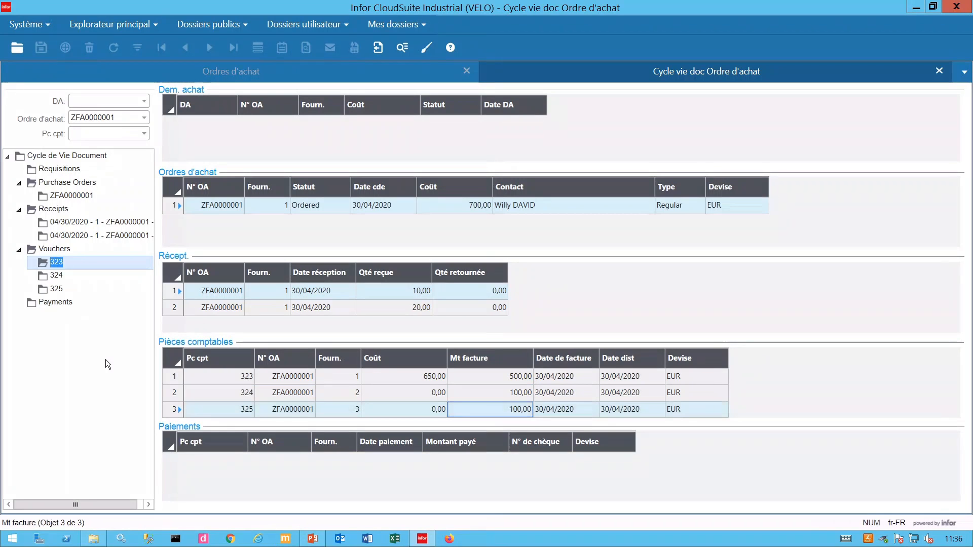
{"action": "left_click", "coordinate": [54, 276]}
{"action": "left_click", "coordinate": [51, 288]}
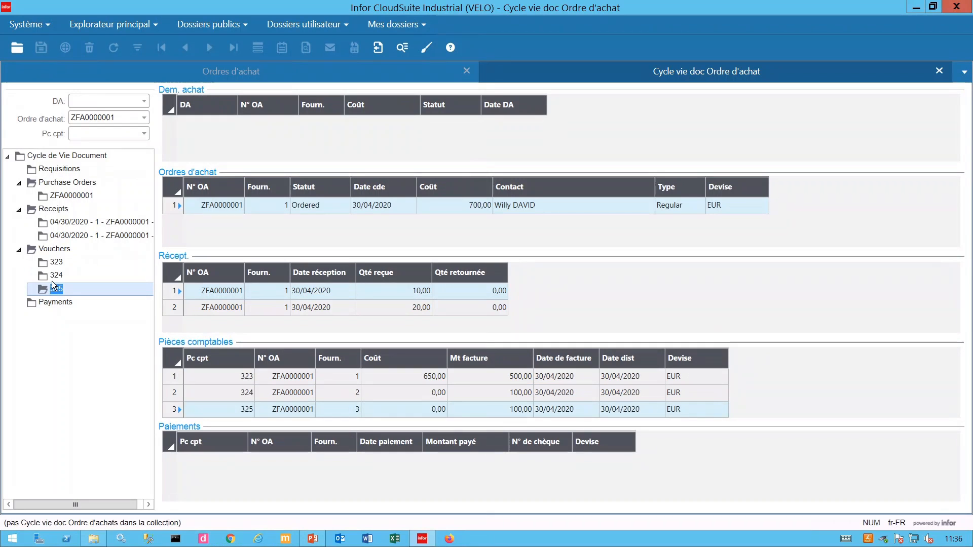
{"action": "left_click", "coordinate": [51, 277]}
{"action": "left_click", "coordinate": [54, 263]}
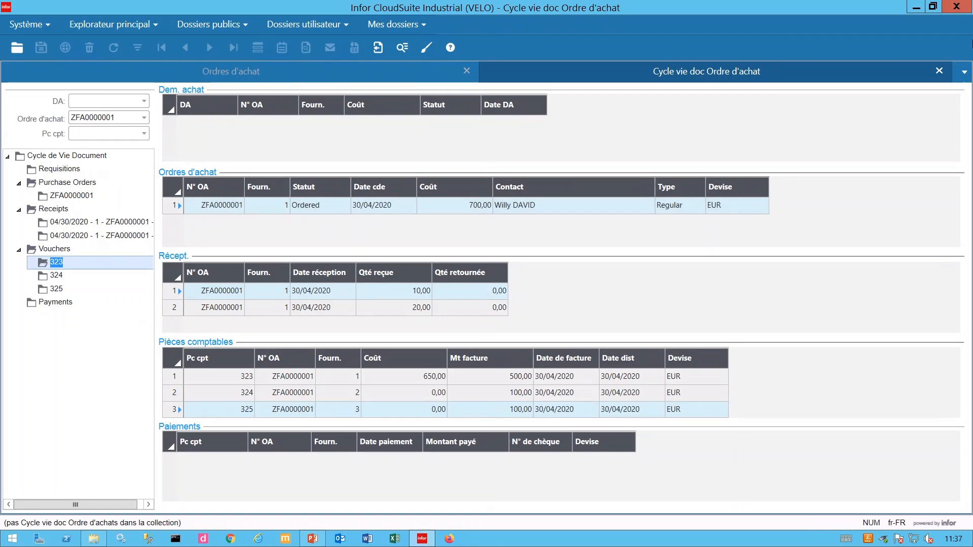
{"action": "left_click", "coordinate": [939, 71]}
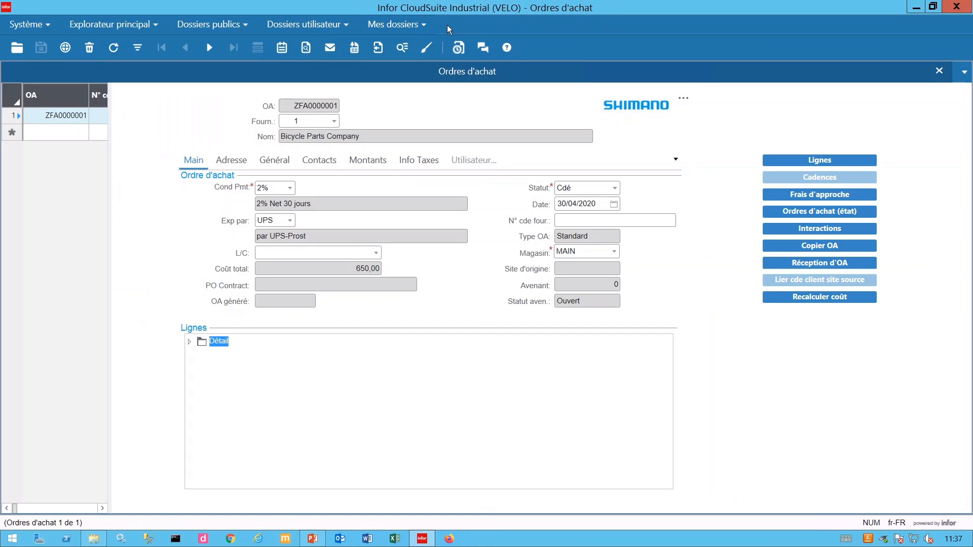
Print the Ecart Frais d'approche report for the purchase order matching ZFA* and acknowledge the submitted task
{"action": "left_click", "coordinate": [423, 25]}
{"action": "mouse_move", "coordinate": [427, 74]}
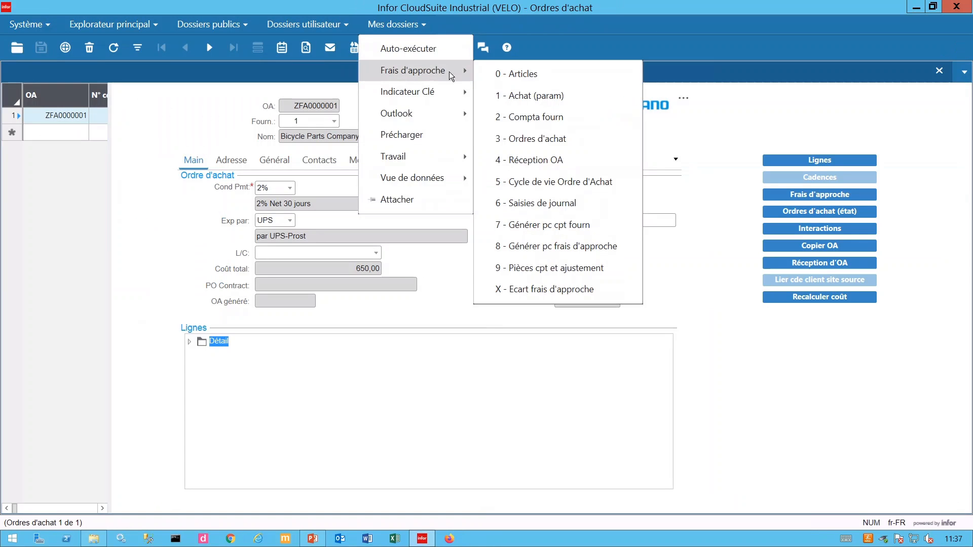
{"action": "left_click", "coordinate": [552, 290]}
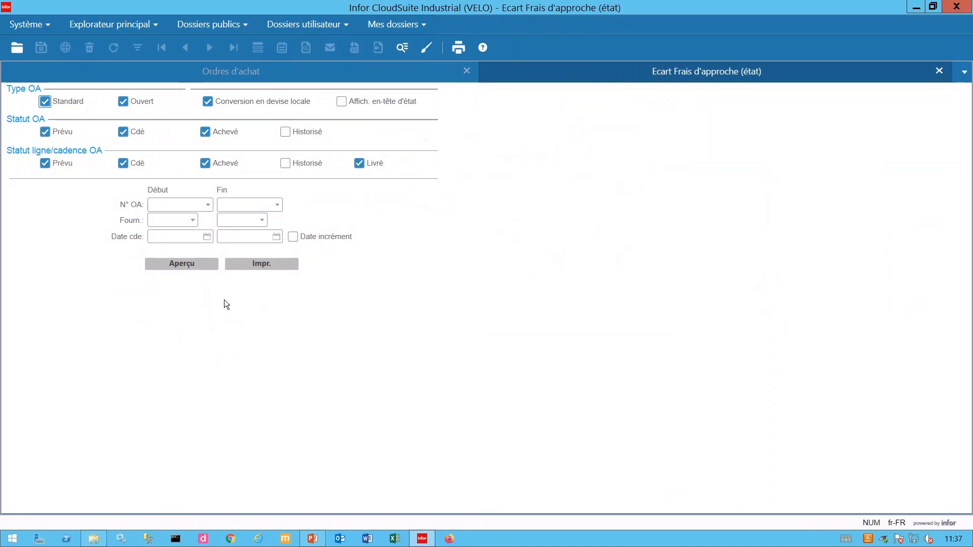
{"action": "left_click", "coordinate": [179, 204]}
{"action": "left_click", "coordinate": [180, 204]}
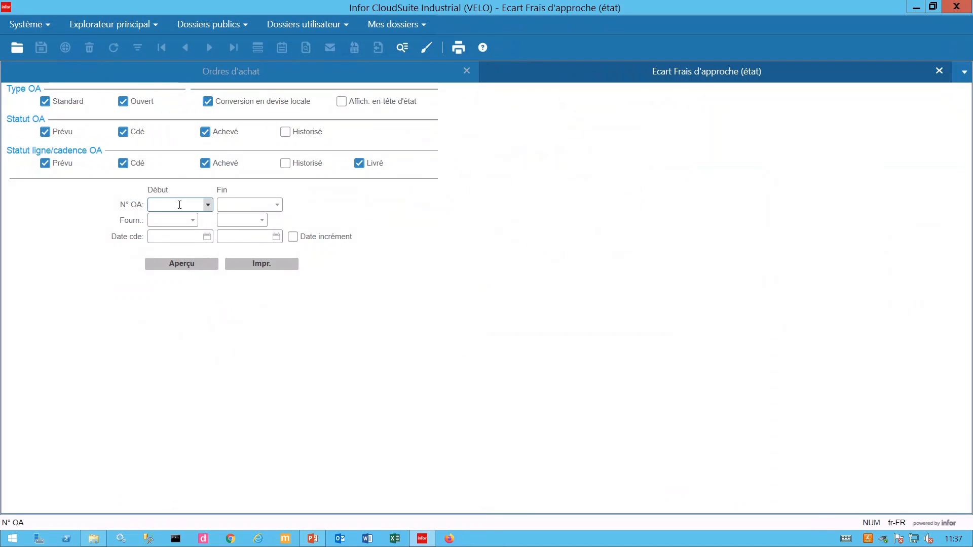
{"action": "type", "text": "ZFA*"}
{"action": "left_click", "coordinate": [210, 204]}
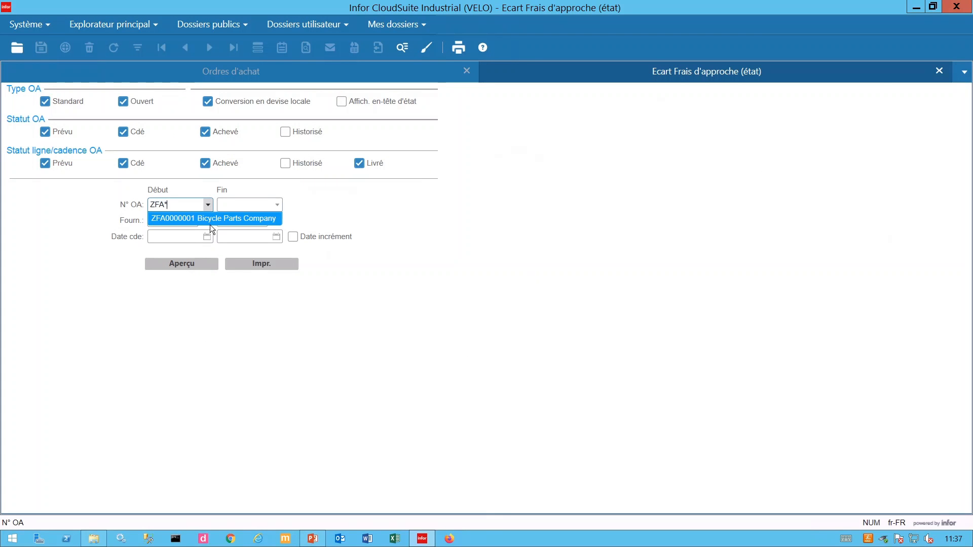
{"action": "left_click", "coordinate": [210, 224]}
{"action": "left_click", "coordinate": [281, 264]}
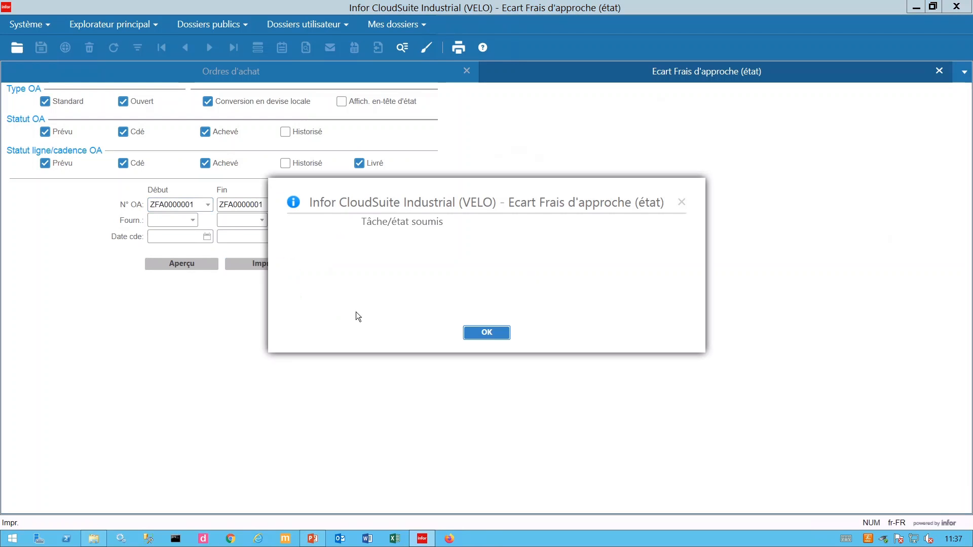
{"action": "left_click", "coordinate": [487, 332]}
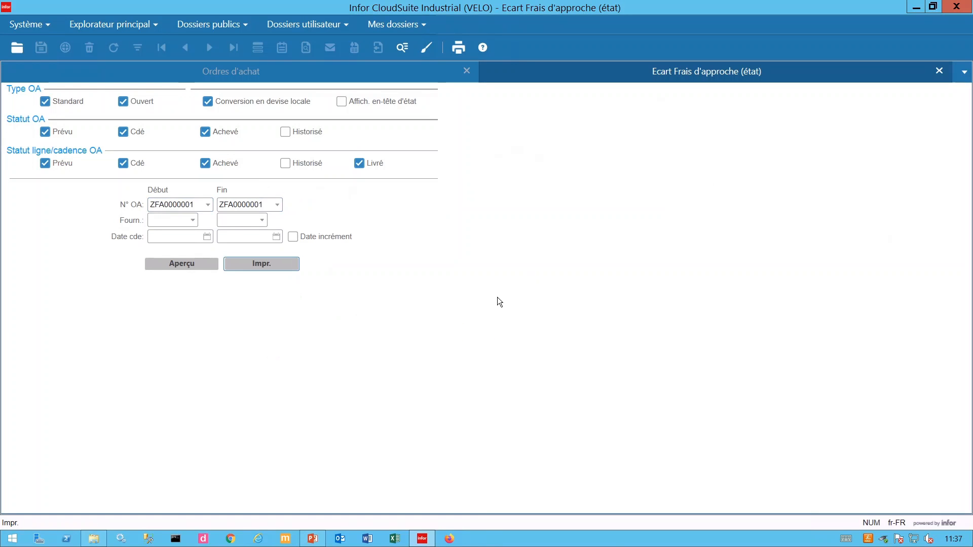
Switch to the Preview folder in File Explorer, refresh it and open LandedCostVariance_VELO_2562.pdf
{"action": "left_click", "coordinate": [103, 539]}
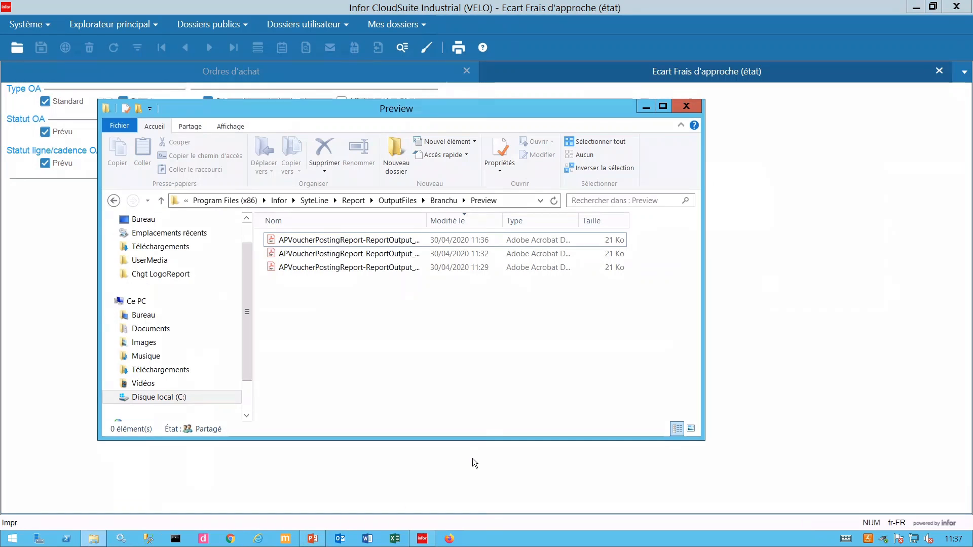
{"action": "left_click", "coordinate": [553, 202]}
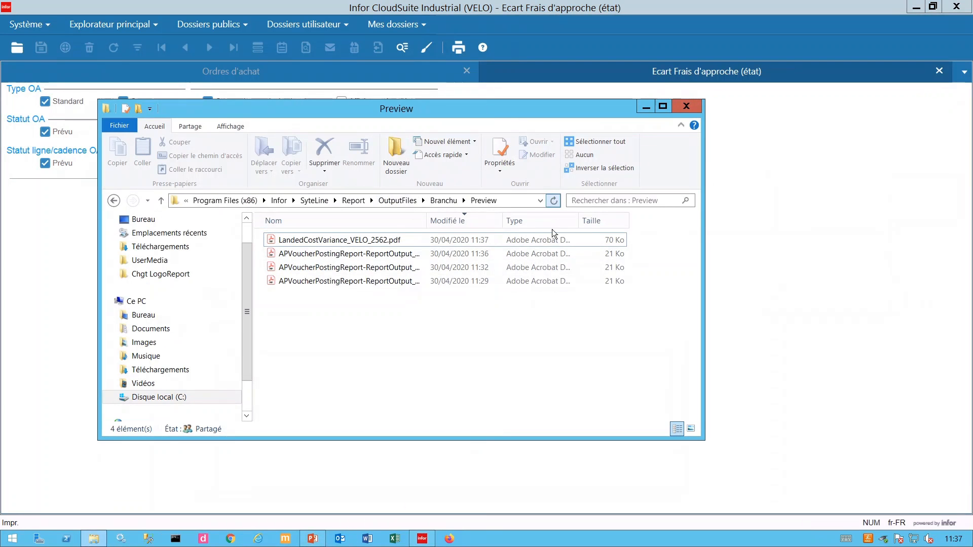
{"action": "double_click", "coordinate": [307, 242]}
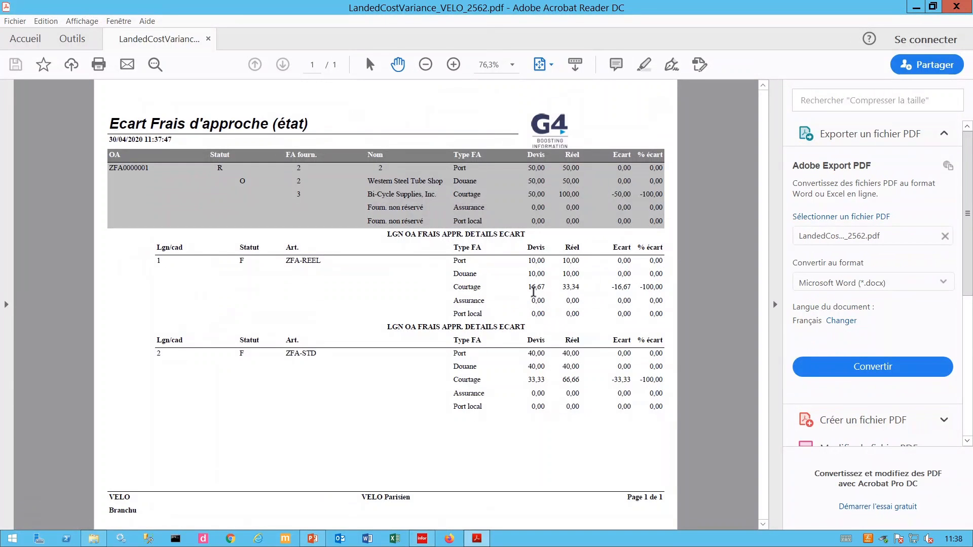
Compare the estimated and actual Courtage amounts for ZFA-REEL in the variance report, and close the PDF, folder and report form
{"action": "left_click_drag", "start_coordinate": [528, 288], "coordinate": [546, 289]}
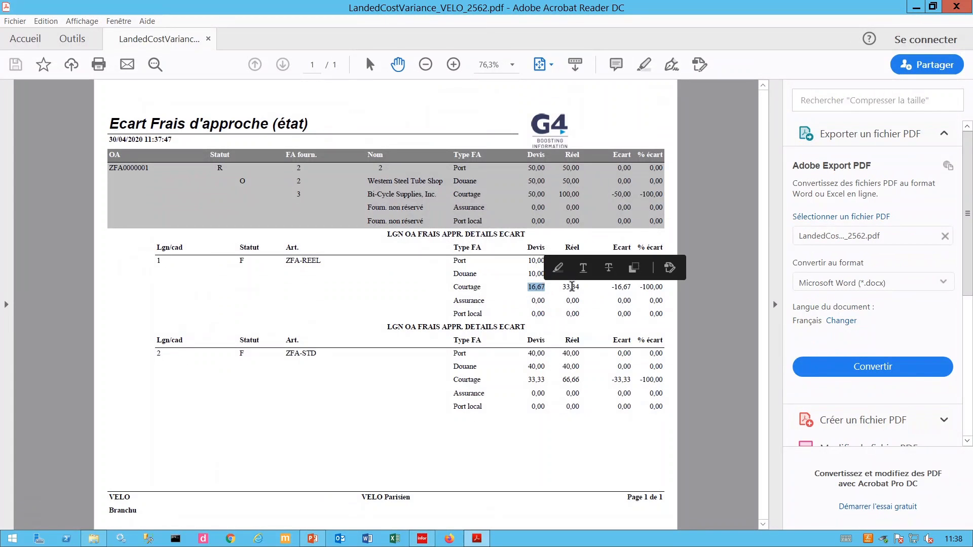
{"action": "left_click", "coordinate": [573, 287]}
{"action": "triple_click", "coordinate": [574, 287]}
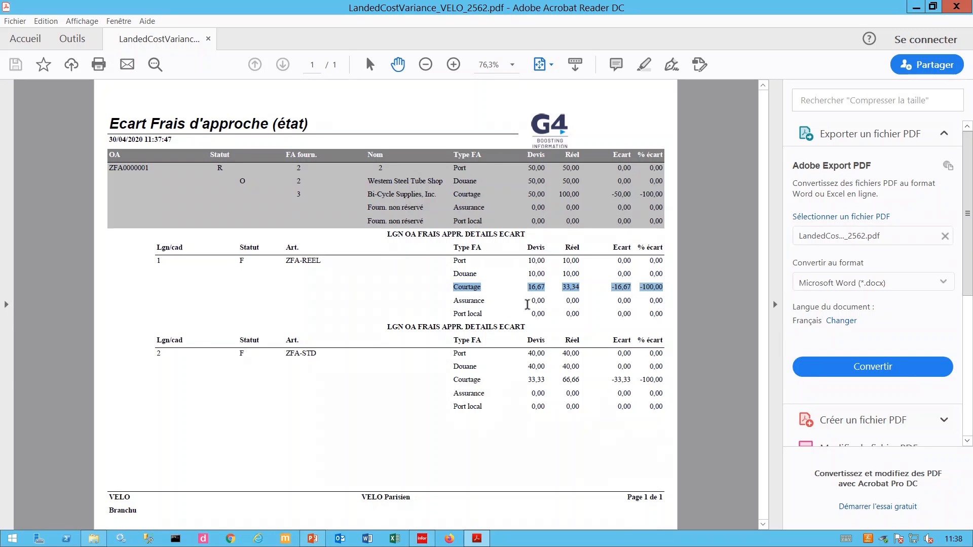
{"action": "left_click", "coordinate": [955, 6]}
{"action": "left_click", "coordinate": [687, 106]}
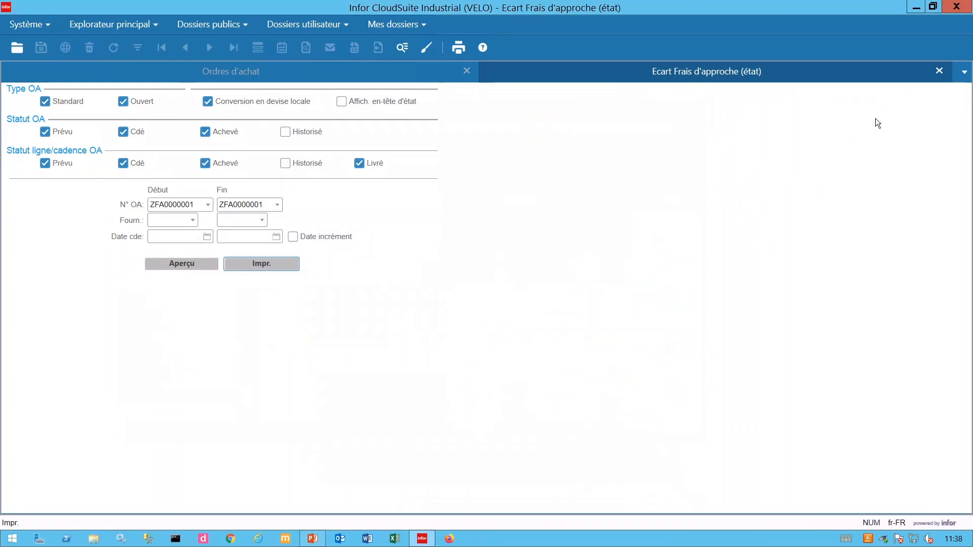
{"action": "left_click", "coordinate": [939, 72]}
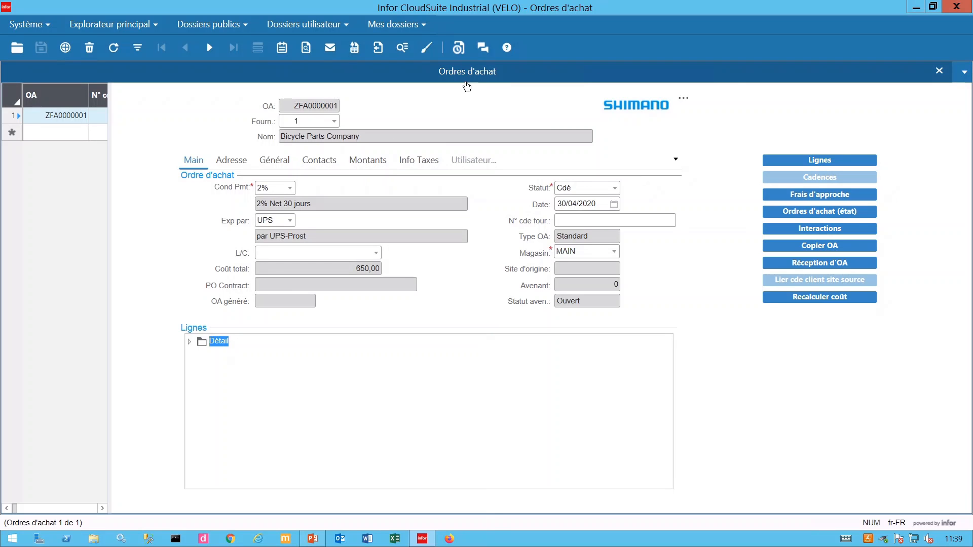
Open the Articles form and filter the items by ZFA*
{"action": "left_click", "coordinate": [424, 29]}
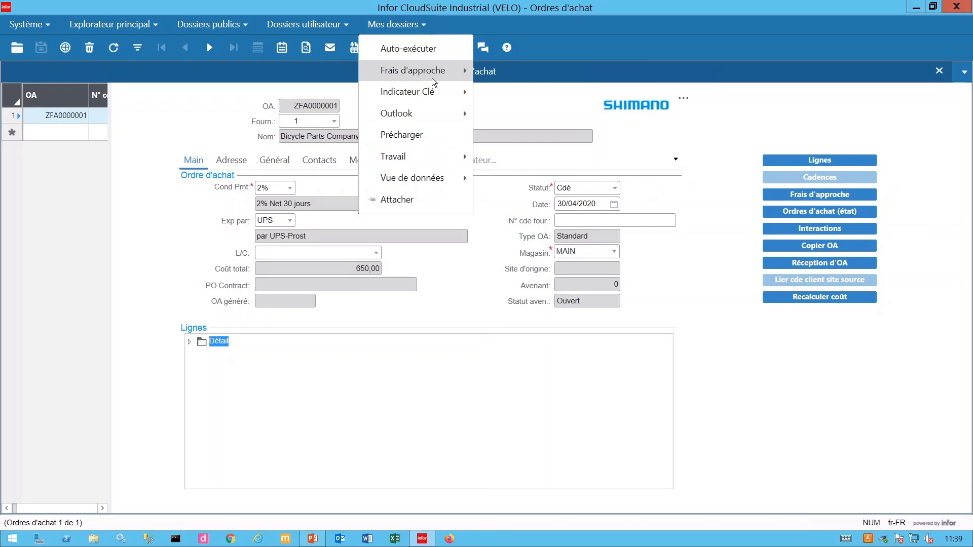
{"action": "mouse_move", "coordinate": [434, 74]}
{"action": "left_click", "coordinate": [494, 76]}
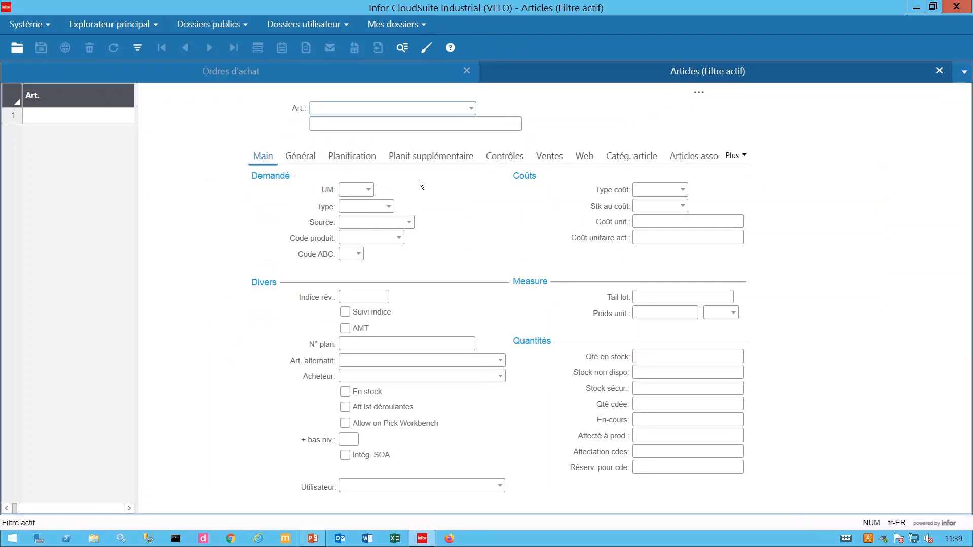
{"action": "type", "text": "ZFA*"}
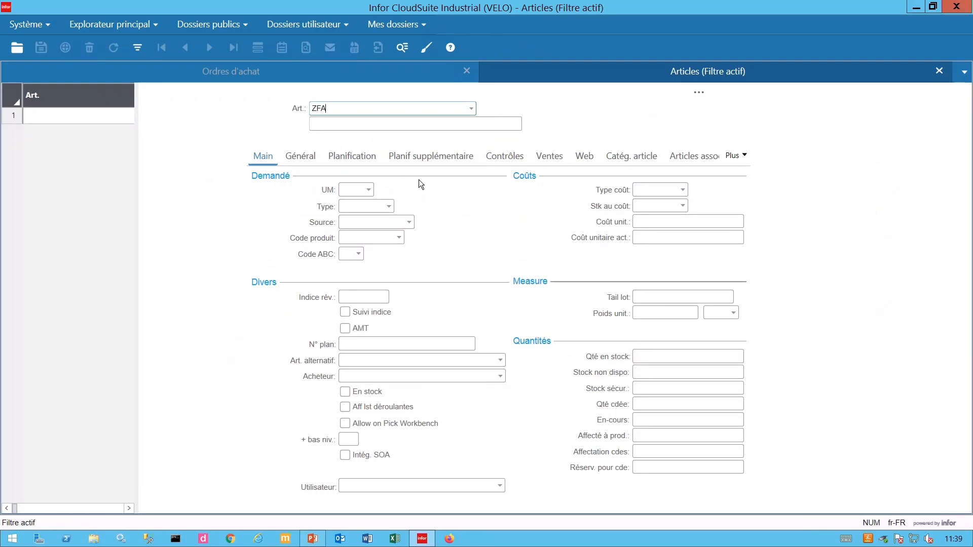
{"action": "left_click", "coordinate": [148, 44]}
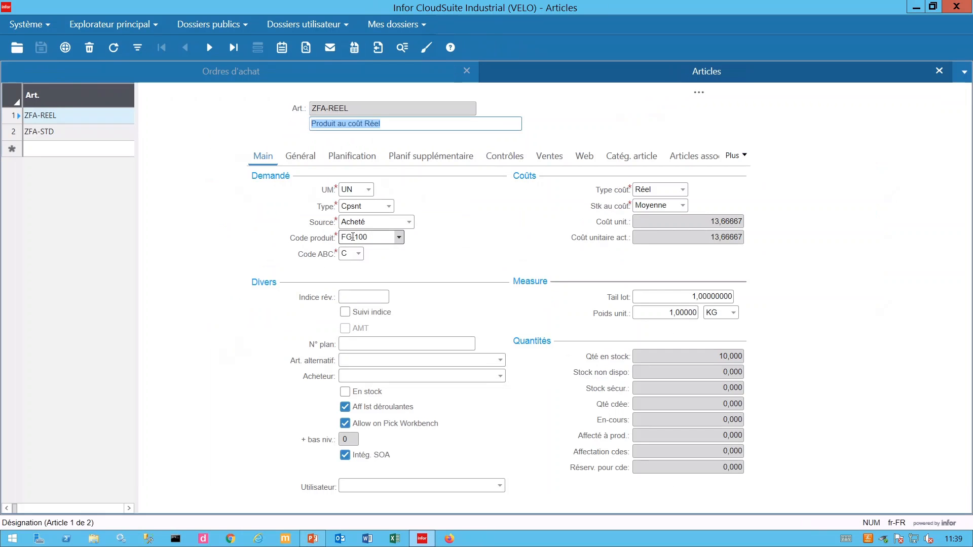
Open the details of ZFA-REEL's product code, check the options for Charges achats, and close the Codes produit form
{"action": "left_click", "coordinate": [353, 237]}
{"action": "right_click", "coordinate": [353, 237]}
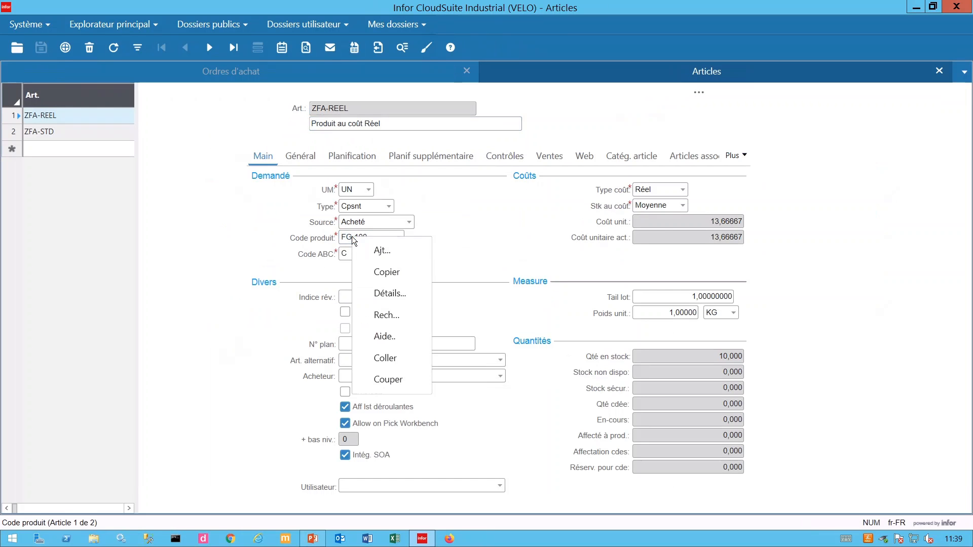
{"action": "left_click", "coordinate": [390, 295]}
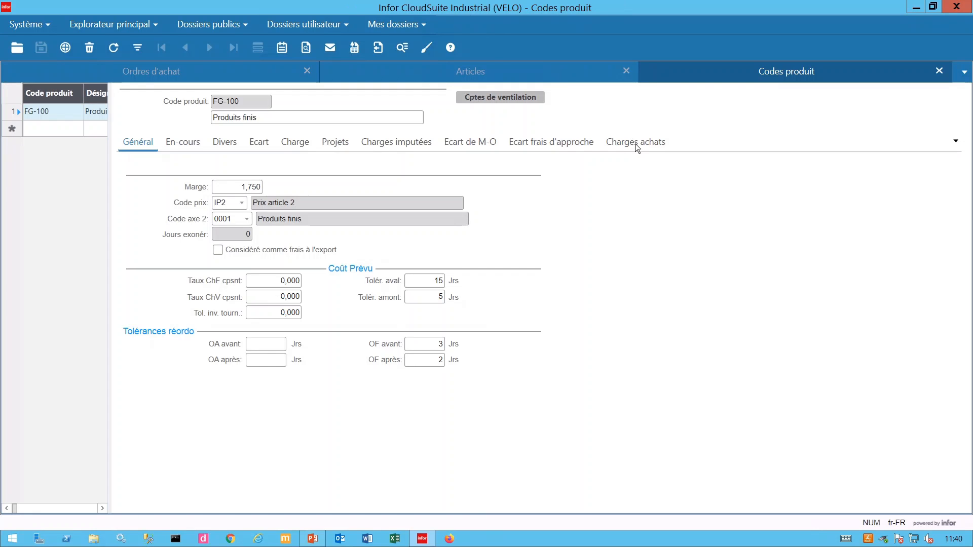
{"action": "left_click", "coordinate": [634, 144]}
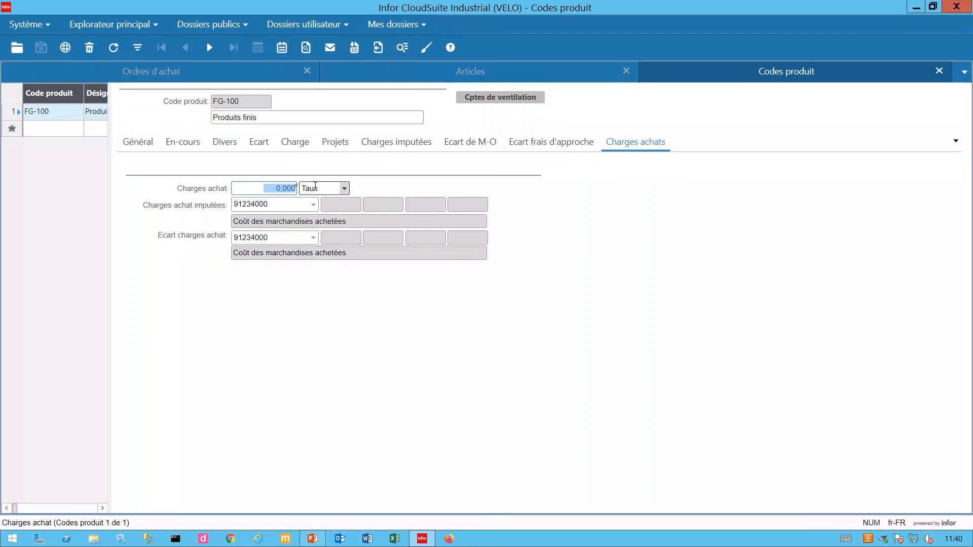
{"action": "left_click", "coordinate": [344, 189]}
{"action": "left_click", "coordinate": [362, 185]}
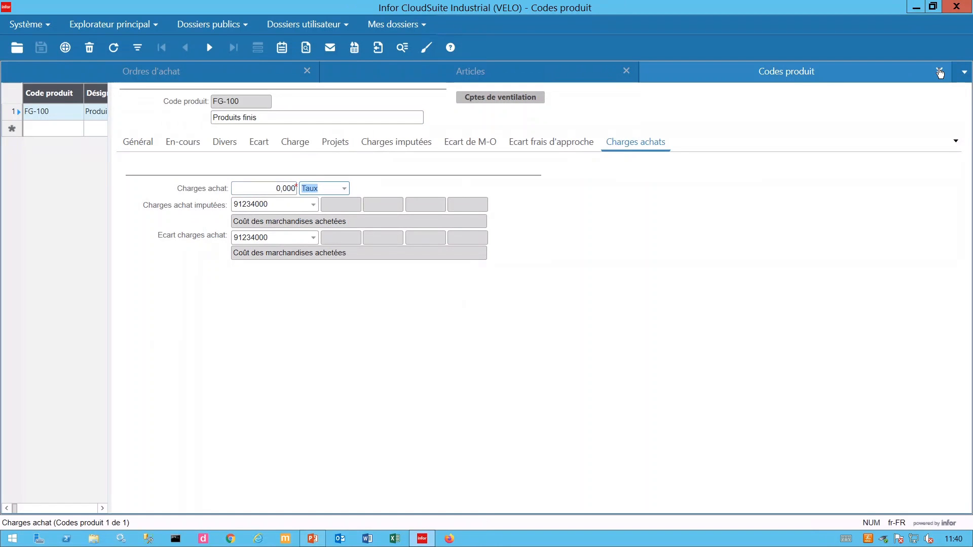
{"action": "left_click", "coordinate": [940, 73]}
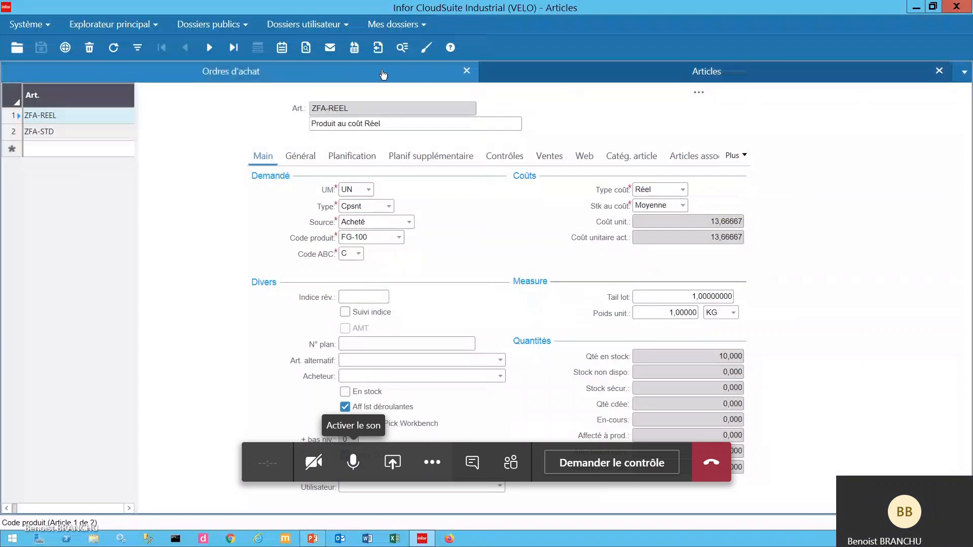
Open the purchase order's Frais d'approche and compare the estimated and actual amounts for Port and Courtage
{"action": "left_click", "coordinate": [371, 75]}
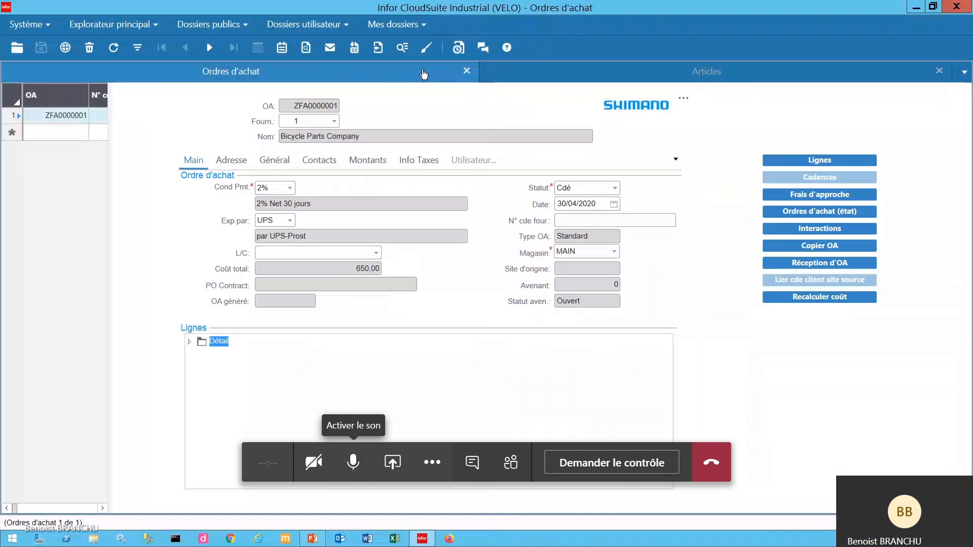
{"action": "left_click", "coordinate": [833, 195]}
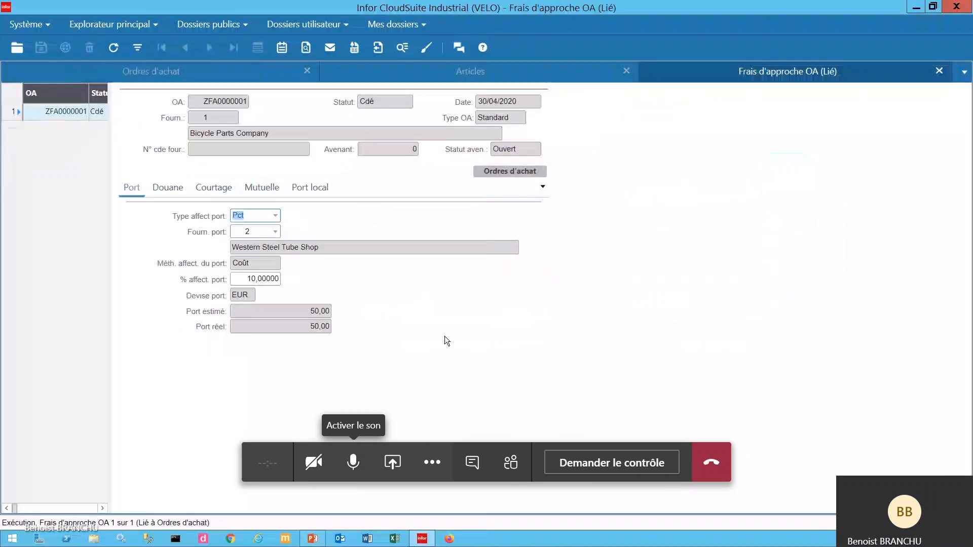
{"action": "left_click", "coordinate": [313, 328]}
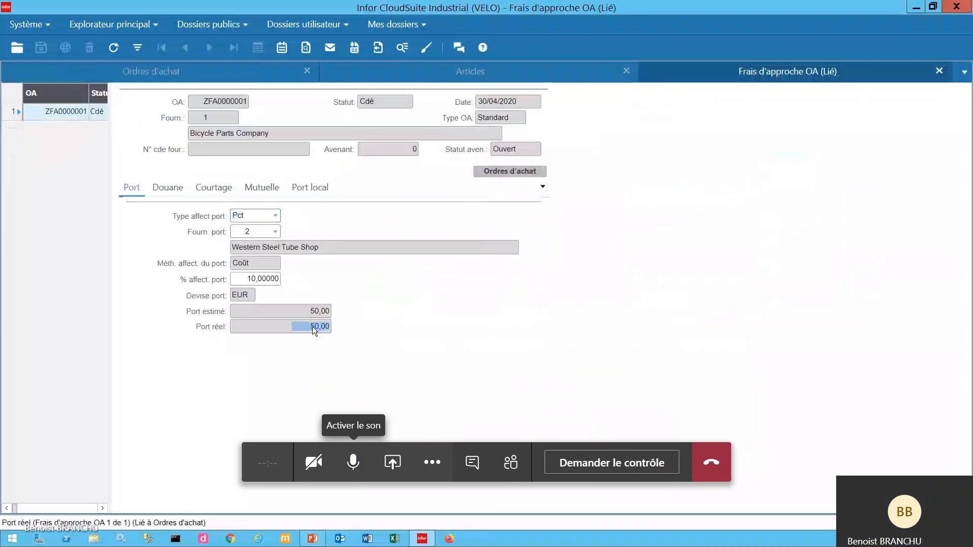
{"action": "left_click", "coordinate": [213, 187]}
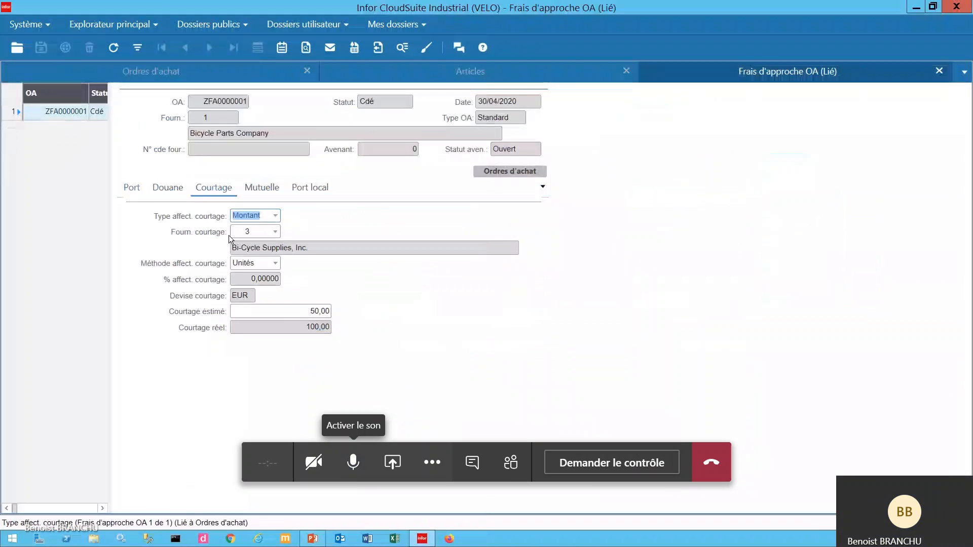
{"action": "left_click", "coordinate": [281, 311]}
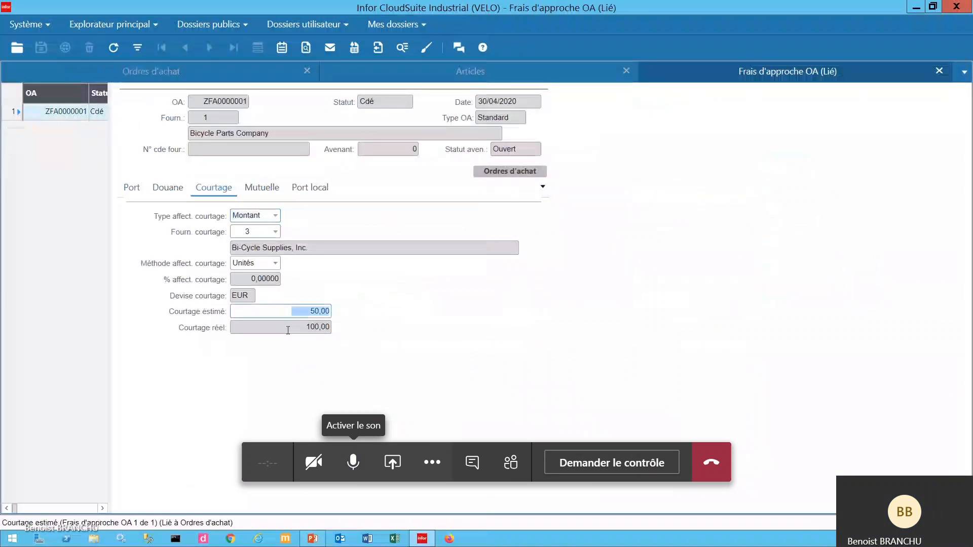
{"action": "left_click", "coordinate": [287, 328]}
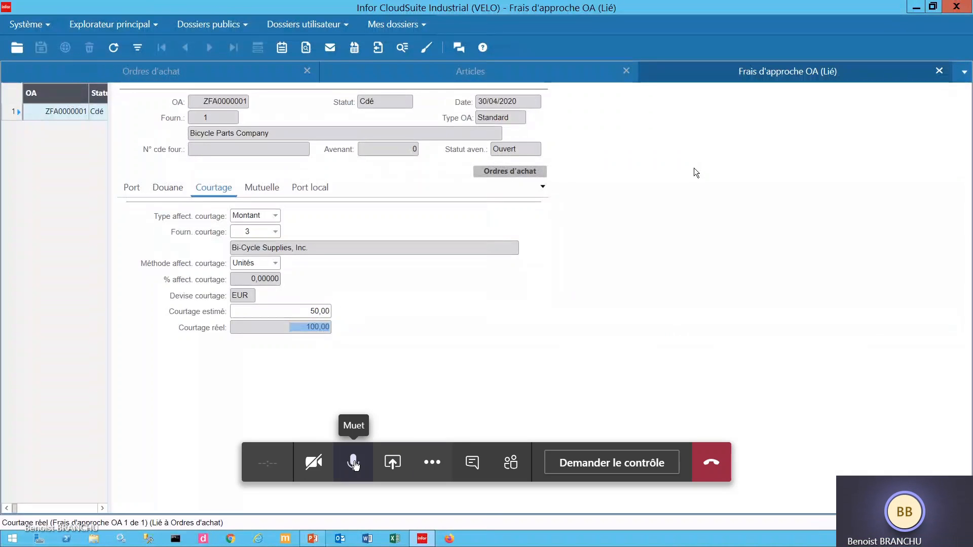
{"action": "left_click", "coordinate": [353, 464]}
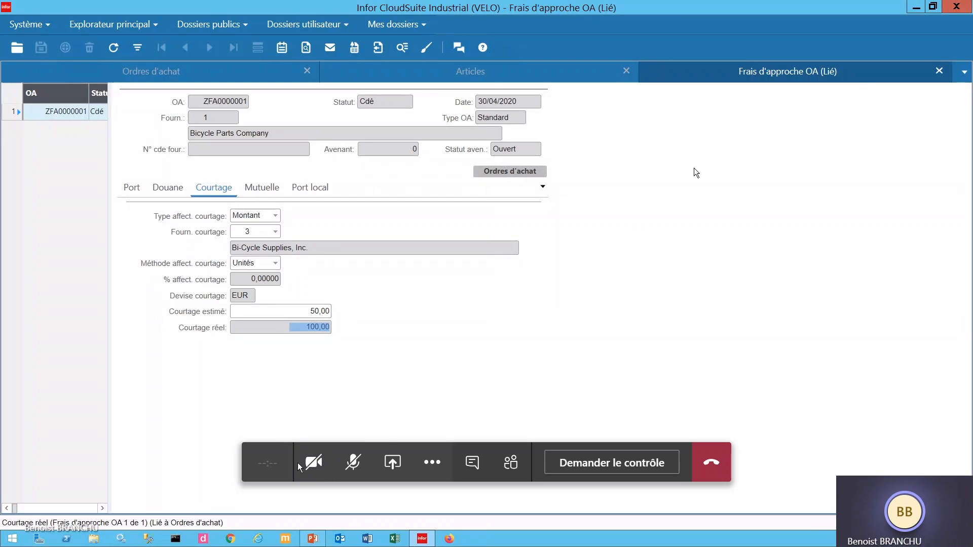
{"action": "left_click", "coordinate": [339, 461]}
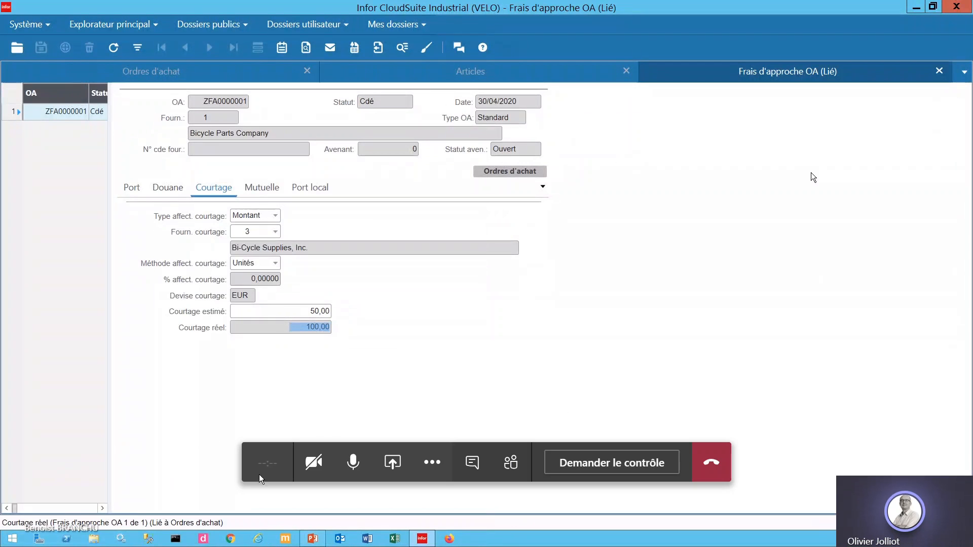
{"action": "left_click", "coordinate": [344, 461]}
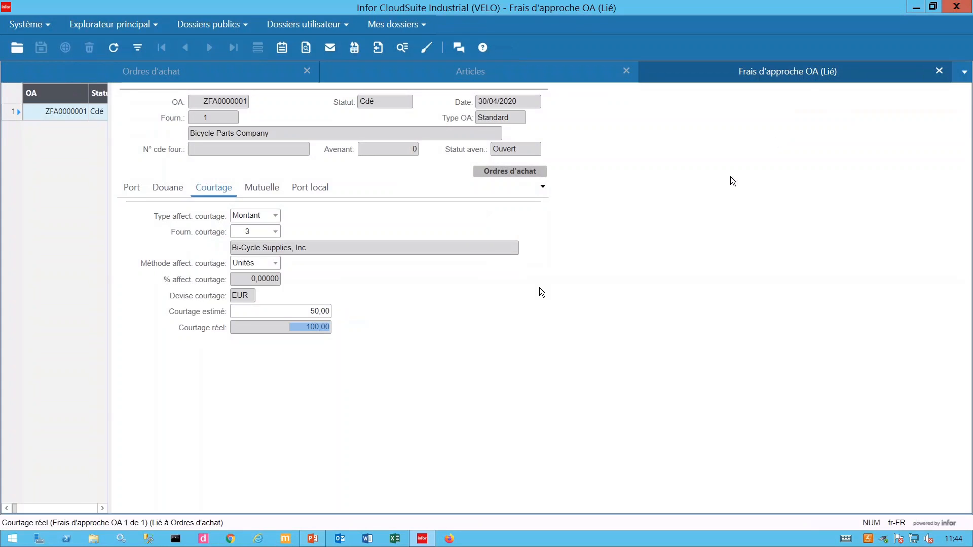
{"action": "left_click", "coordinate": [128, 188]}
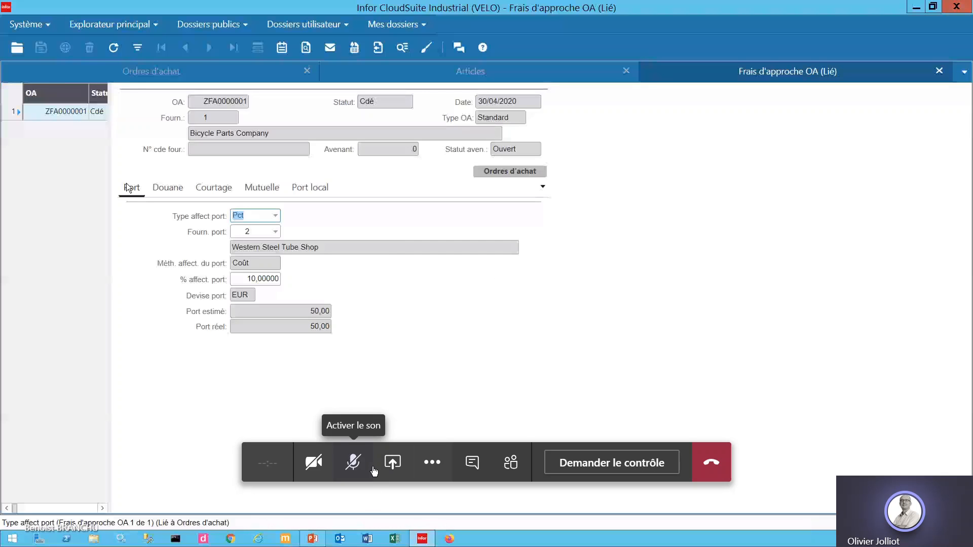
{"action": "left_click", "coordinate": [358, 464]}
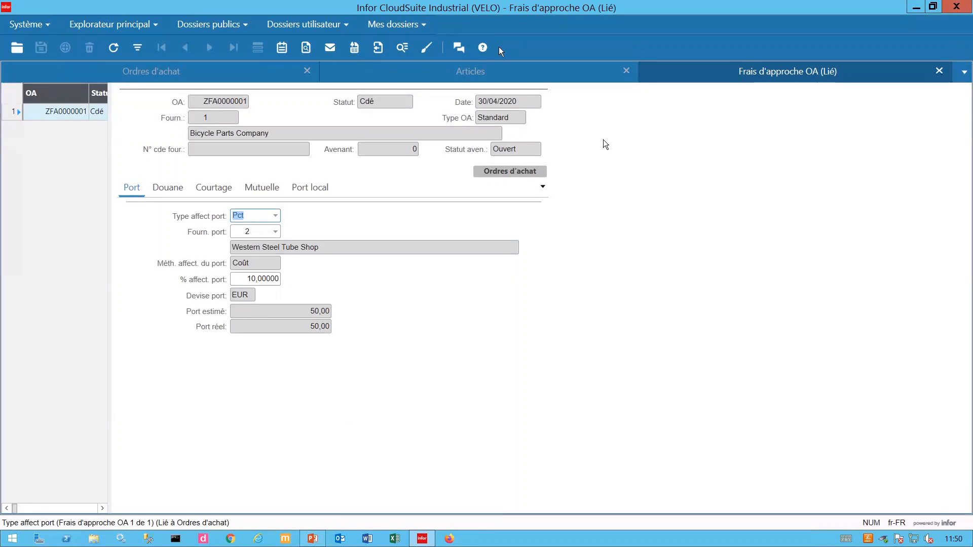
Review the Charges achats settings in ZFA-REEL's product code details again and return to the Articles form
{"action": "left_click", "coordinate": [461, 75]}
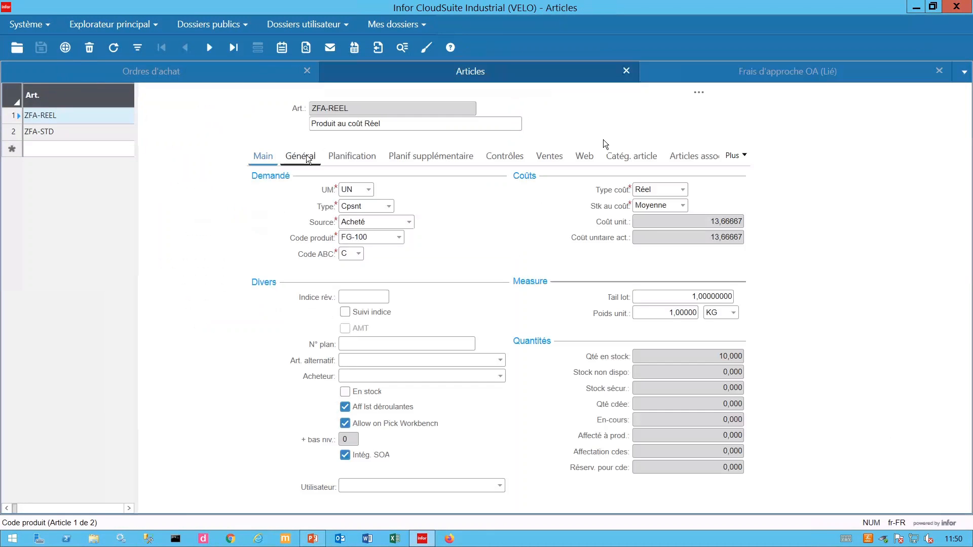
{"action": "right_click", "coordinate": [357, 242]}
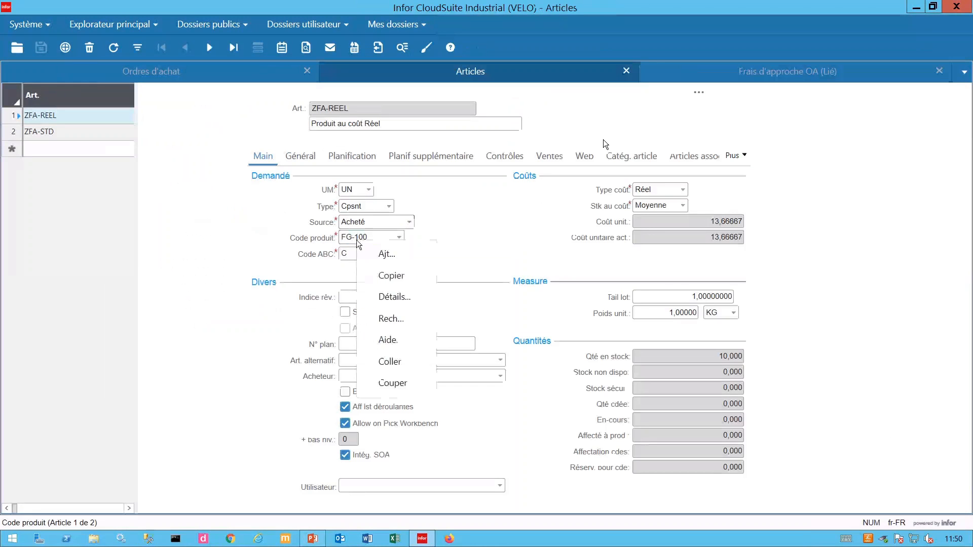
{"action": "left_click", "coordinate": [395, 297]}
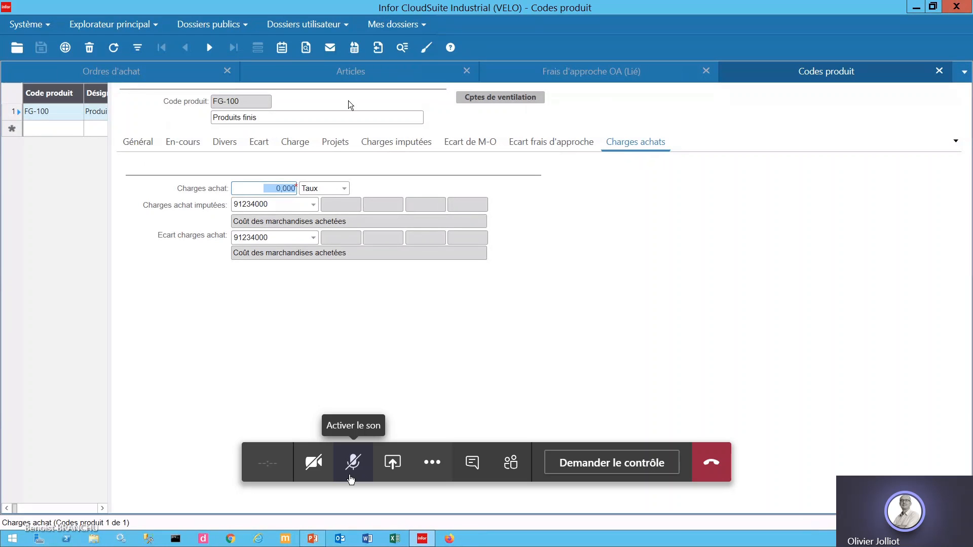
{"action": "left_click", "coordinate": [351, 479]}
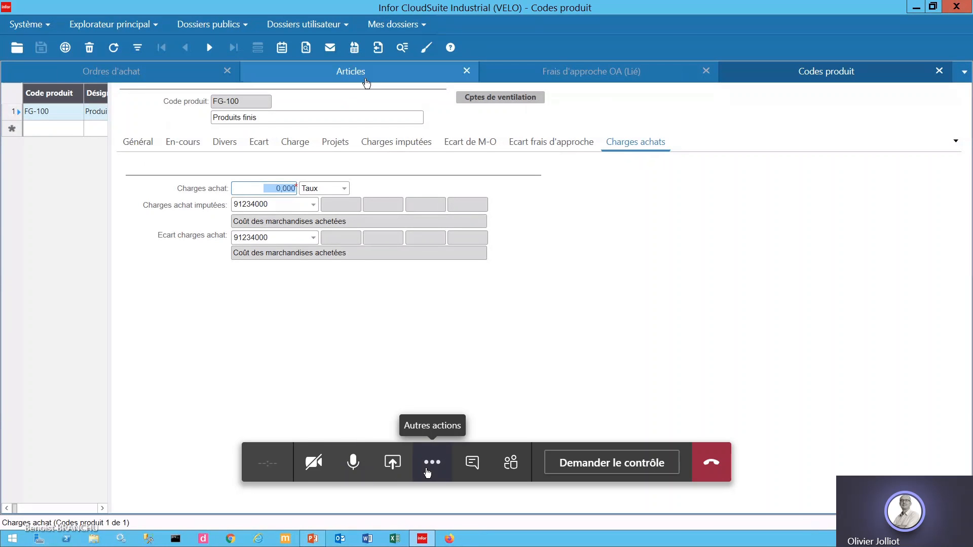
{"action": "left_click", "coordinate": [366, 83]}
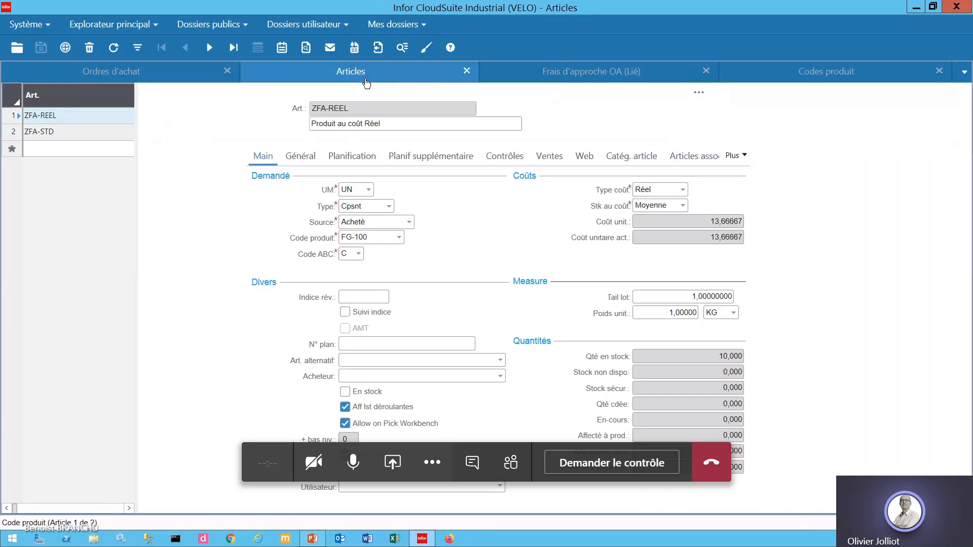